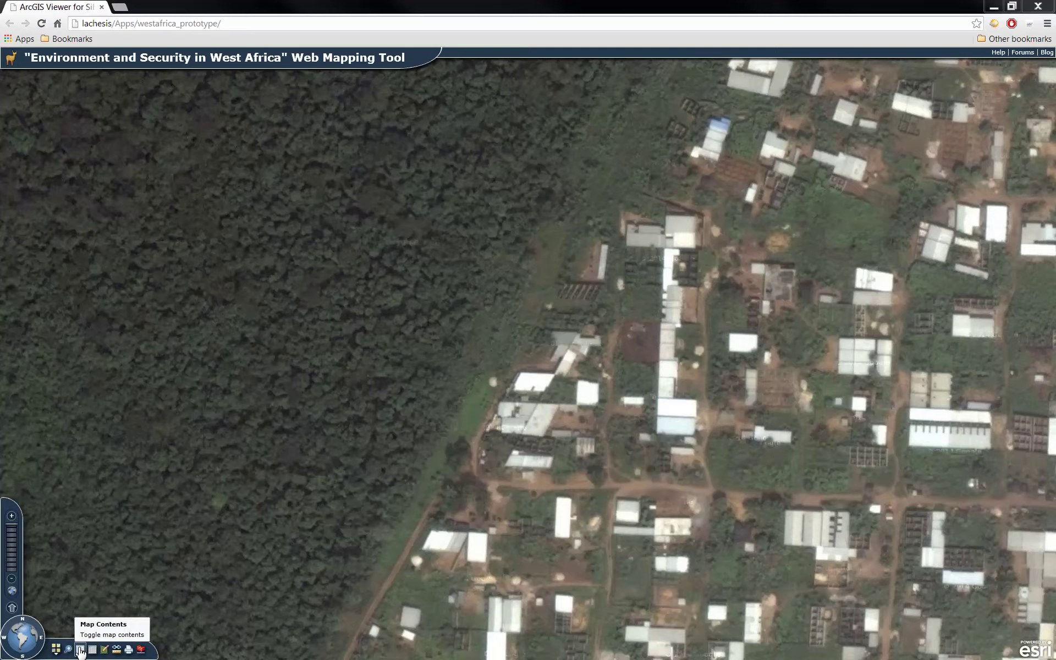
Step: Show the map contents list and view the details of the green protected area northwest of the settlement
click(81, 651)
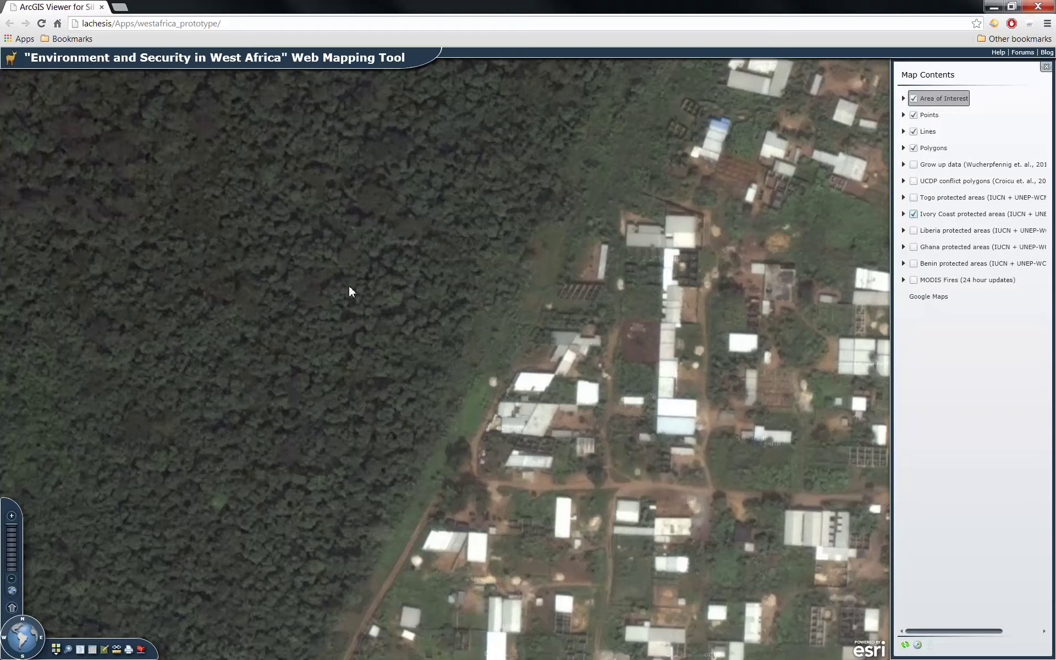
click(12, 578)
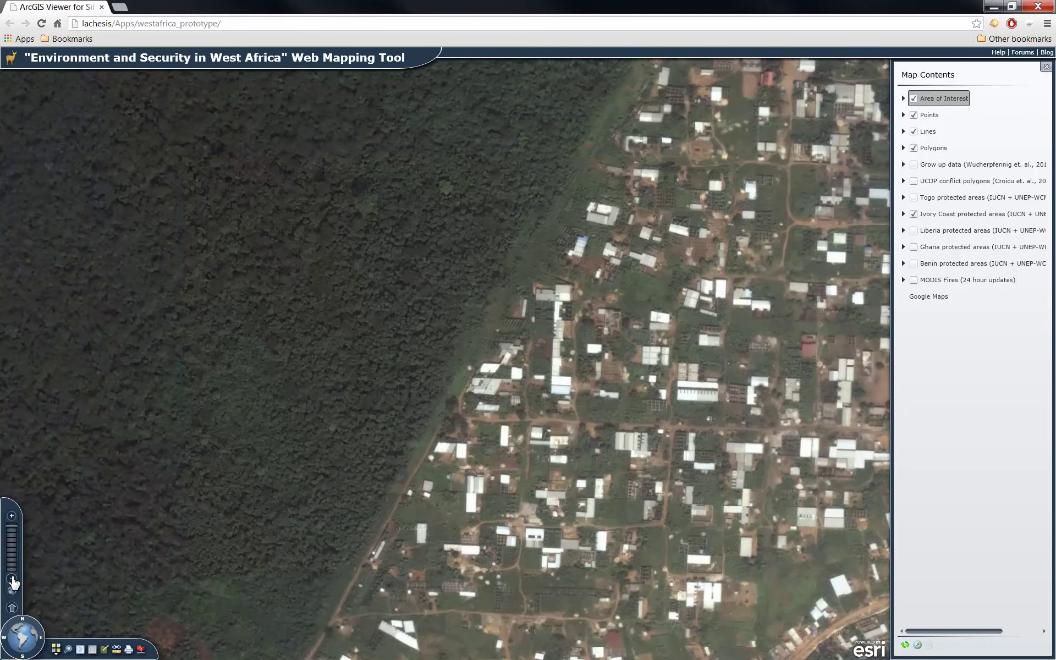
click(12, 578)
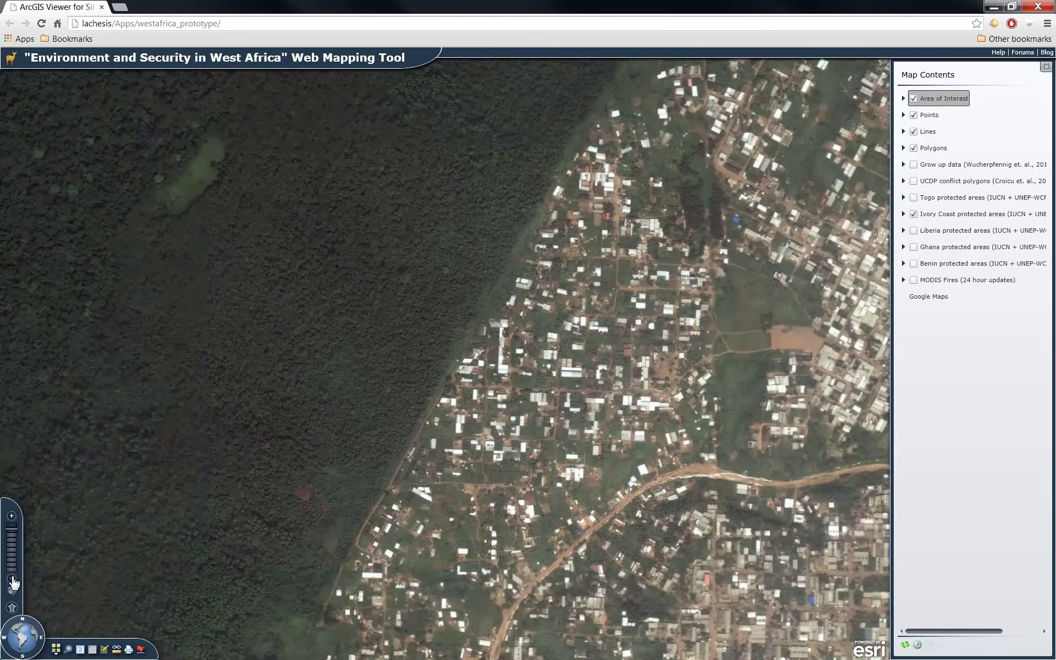
click(12, 578)
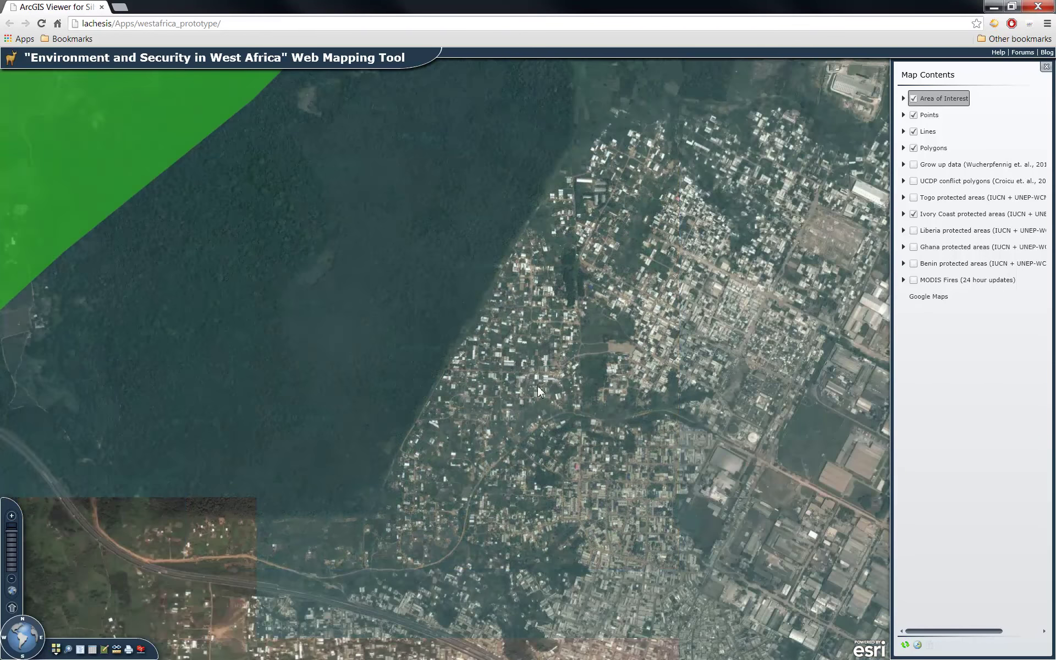
scroll(300, 309, up, 1)
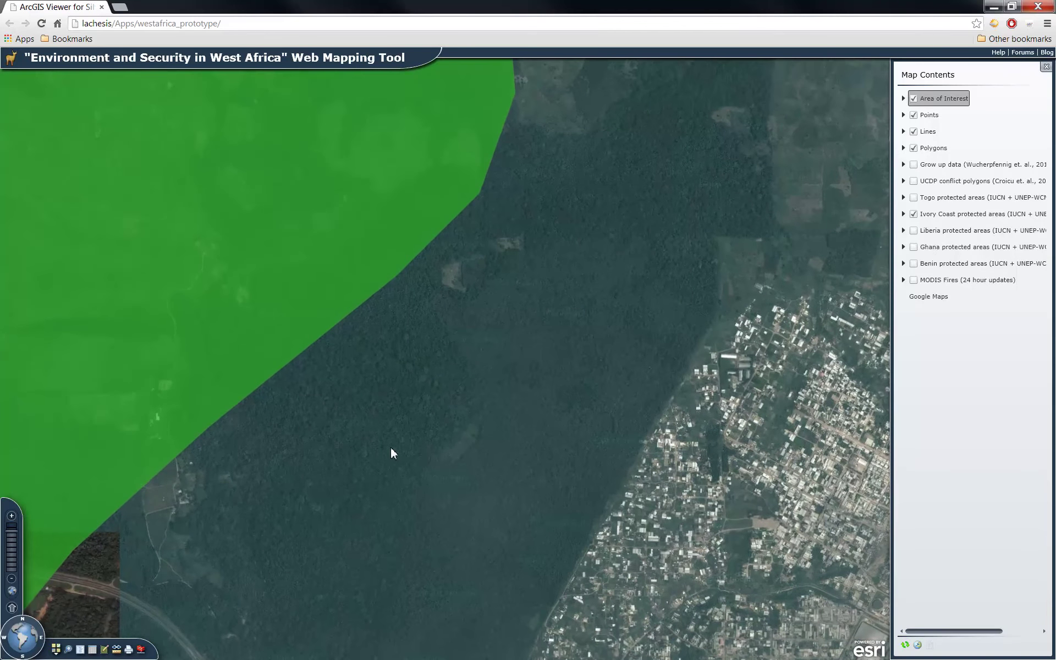
click(286, 304)
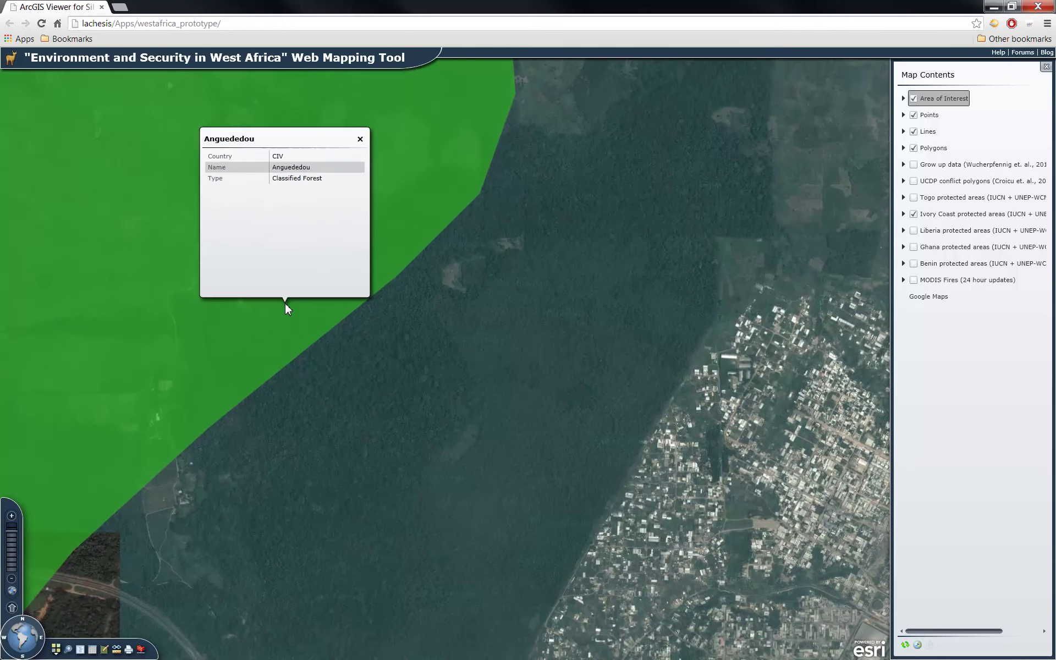
click(360, 139)
Step: View the details of the red protected area east of the settlement
drag(539, 312, 78, 318)
scroll(191, 382, up, 1)
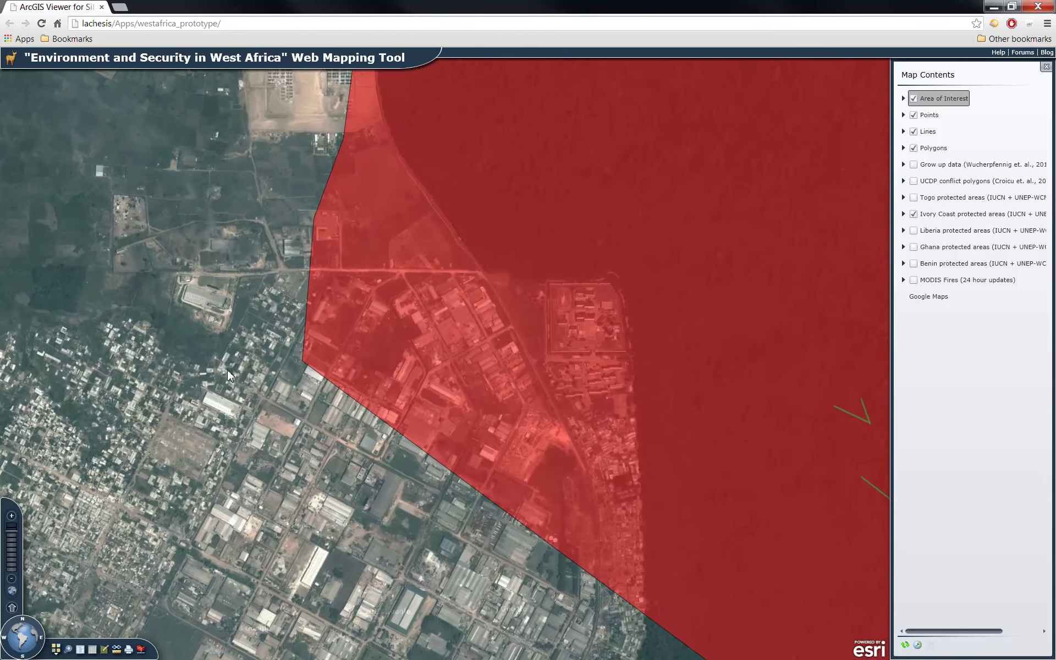
click(525, 320)
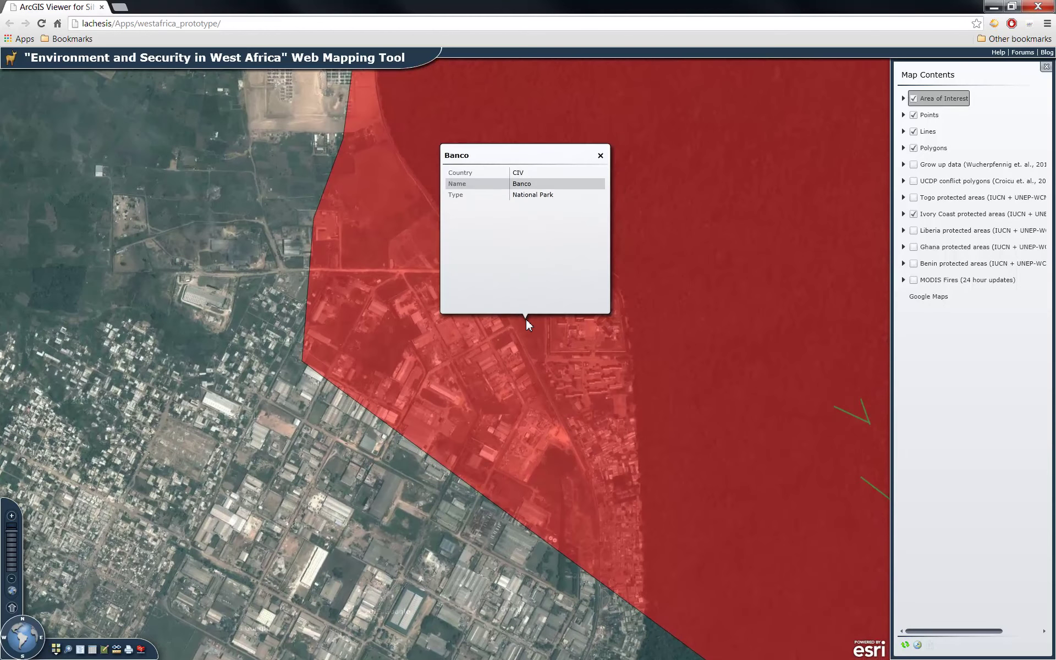
click(601, 156)
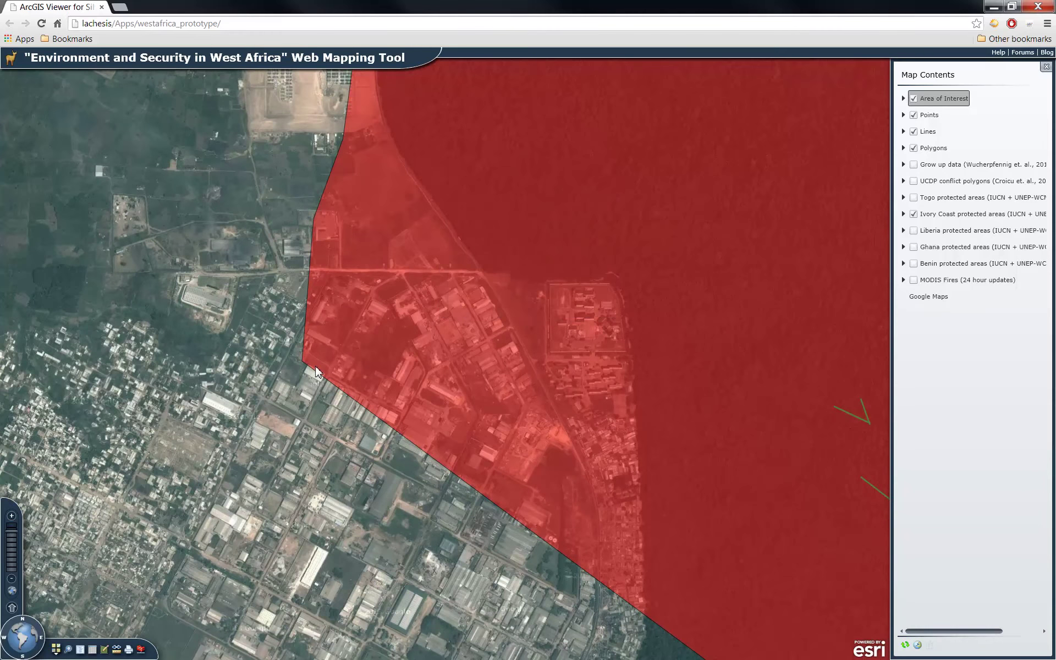
Step: View the details of the purple square protected area inland, north of the city
scroll(274, 439, down, 3)
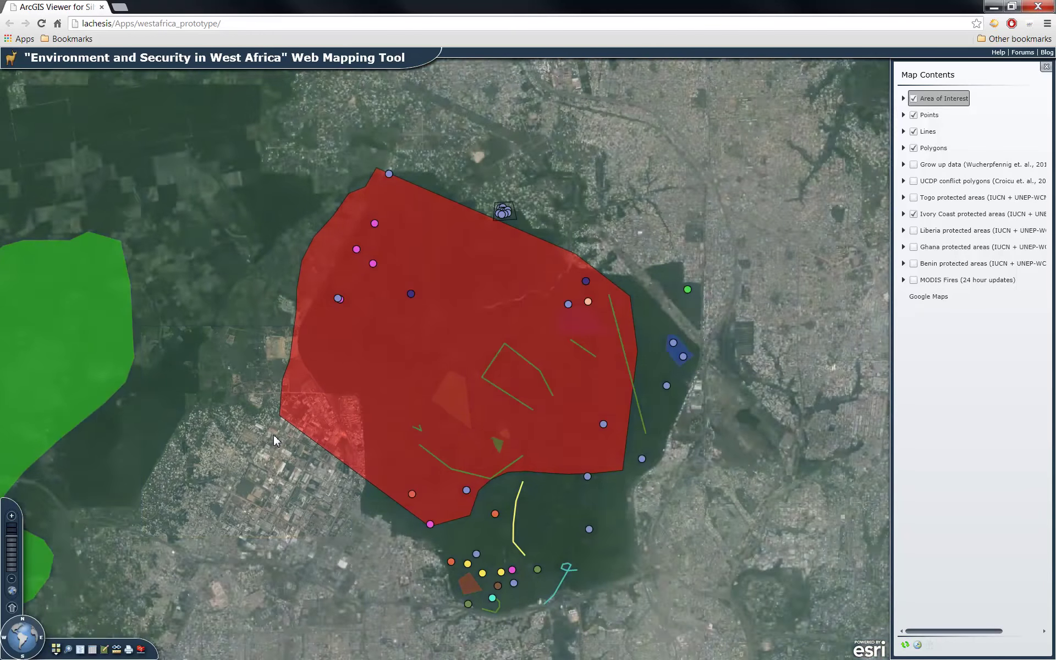
scroll(273, 436, down, 1)
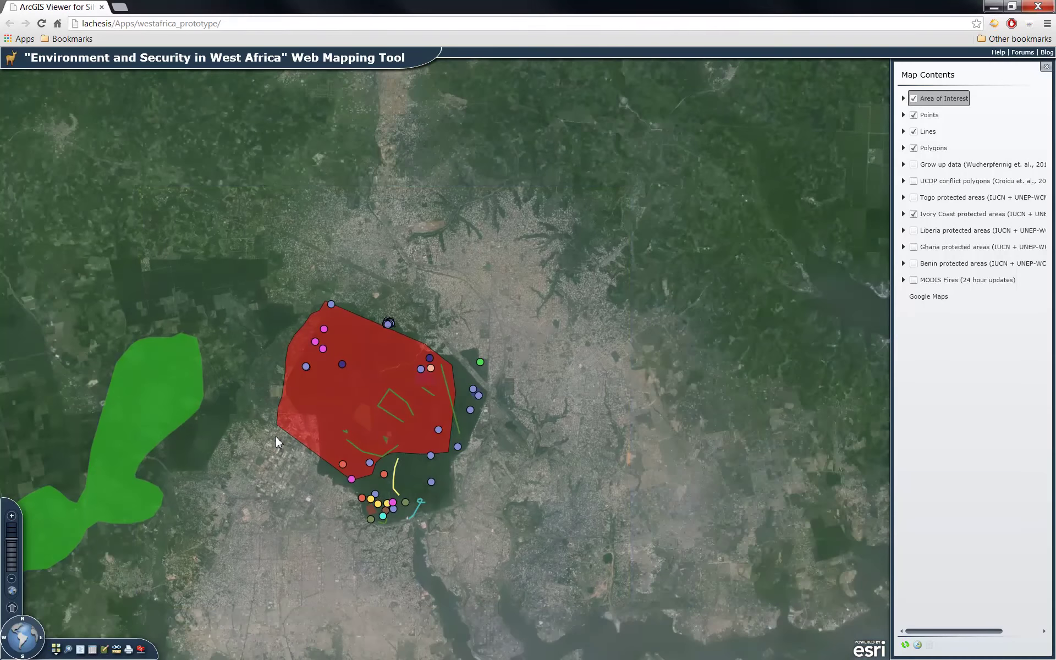
scroll(276, 437, down, 2)
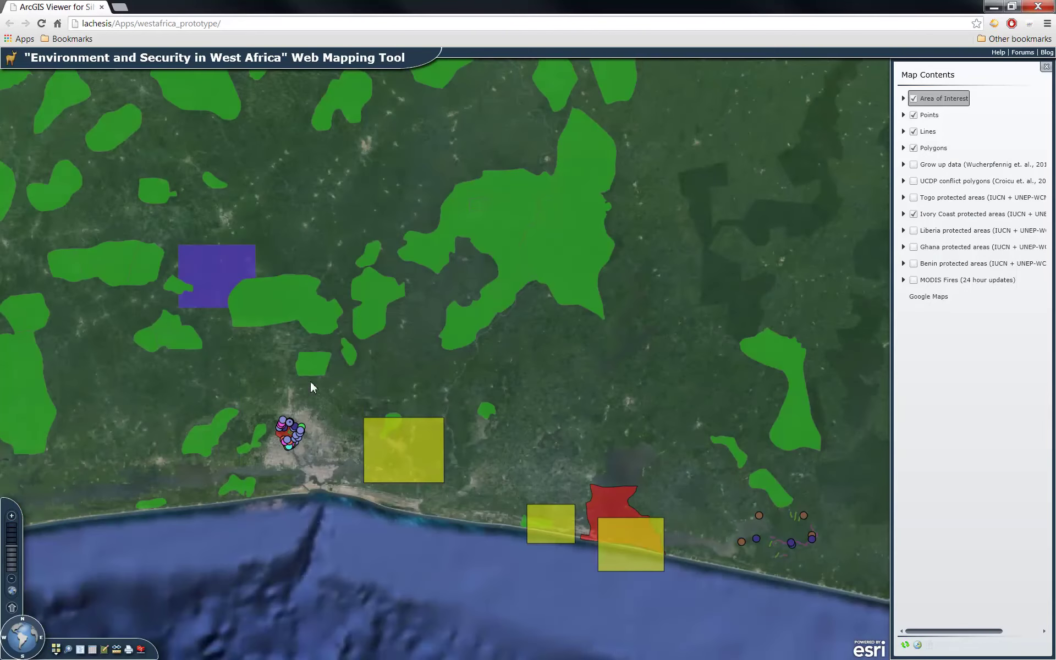
click(208, 263)
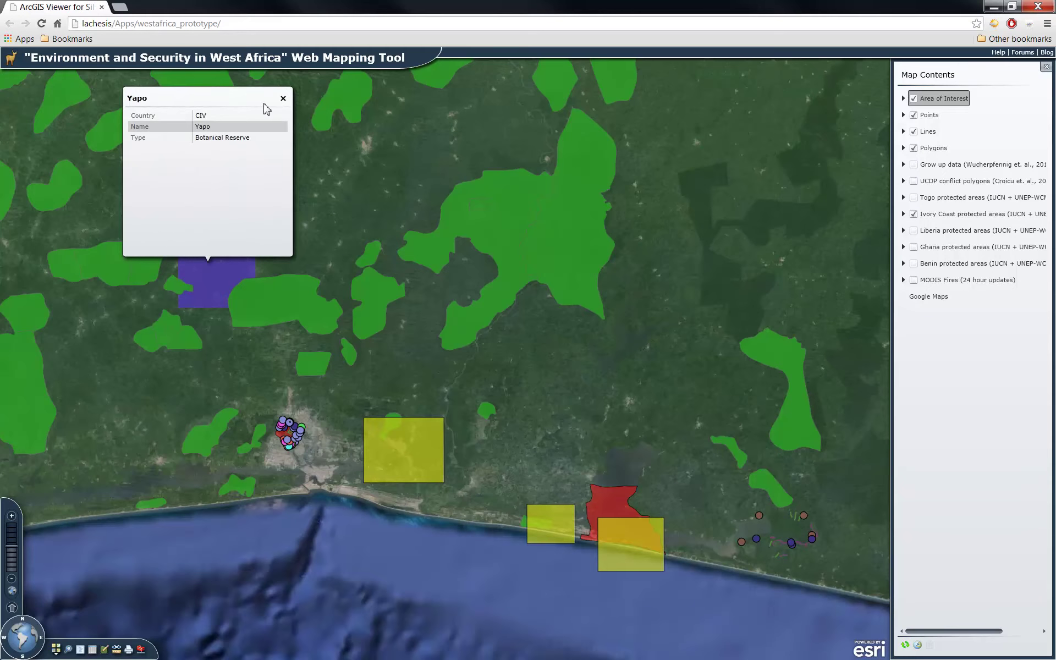
click(283, 99)
drag(813, 254, 424, 286)
drag(617, 334, 358, 279)
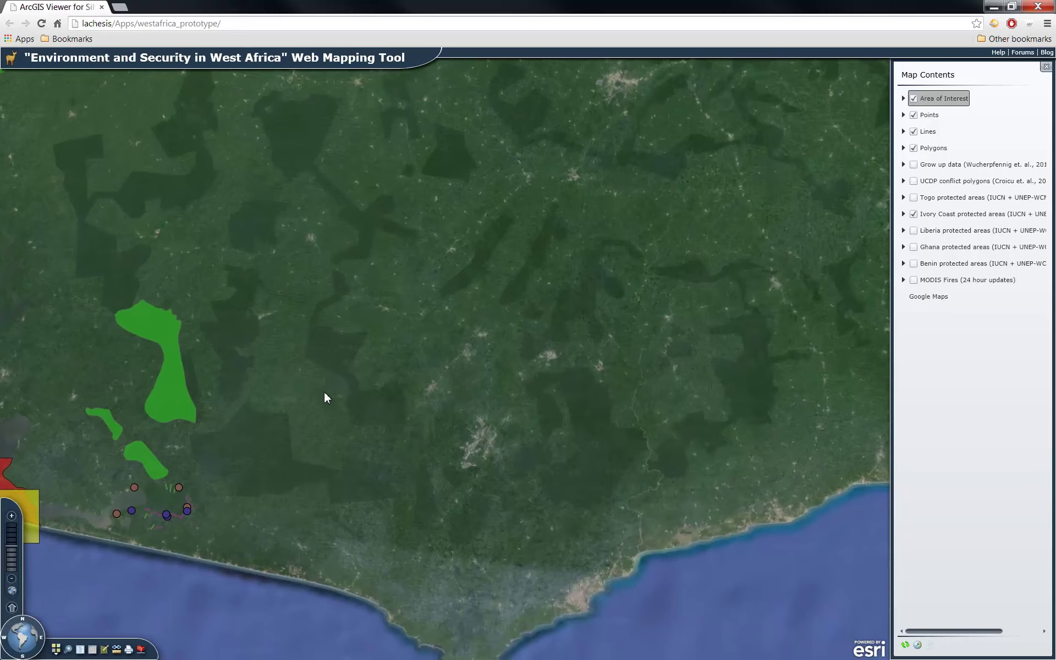
drag(325, 397, 718, 379)
drag(483, 401, 660, 430)
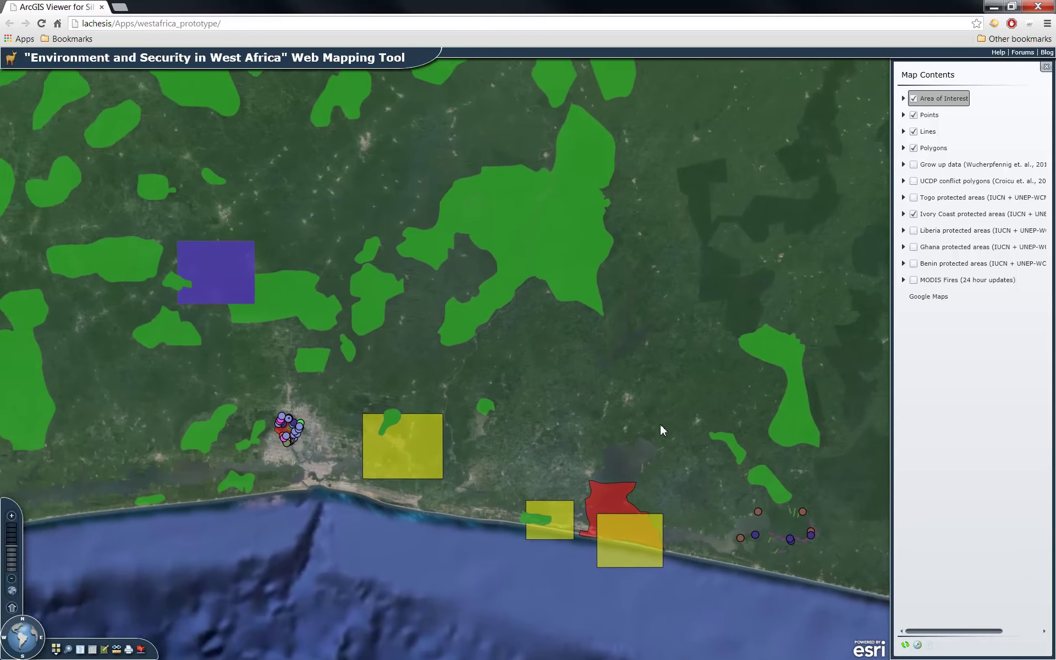
scroll(383, 444, down, 1)
scroll(382, 443, up, 1)
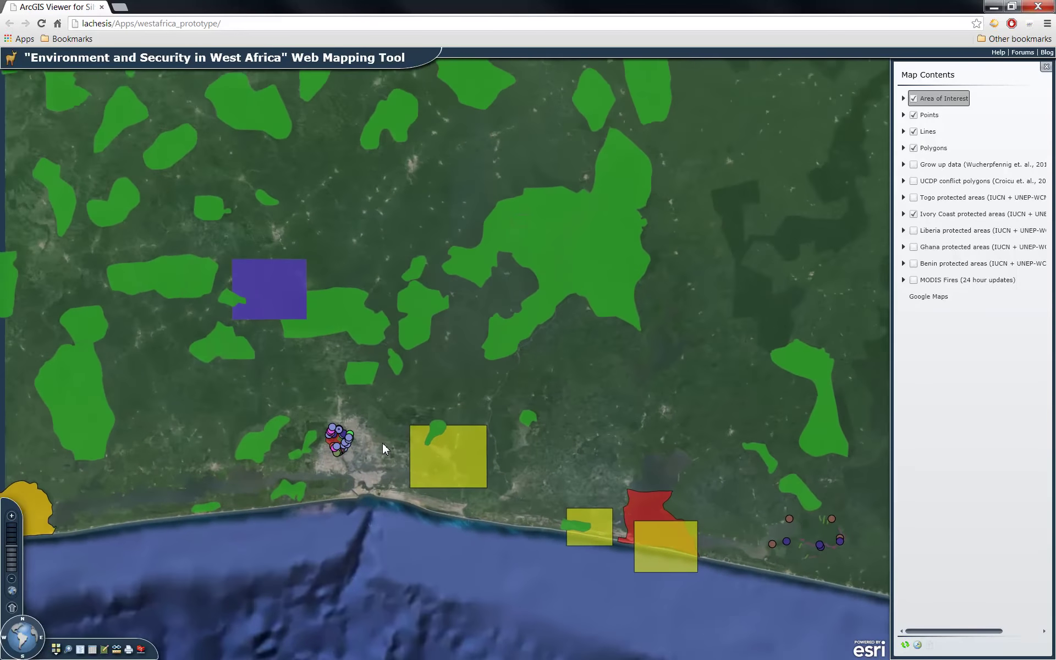
Step: Replace the Ivory Coast protected areas layer with UCDP conflict polygons and view the details of the large purple polygon
click(914, 214)
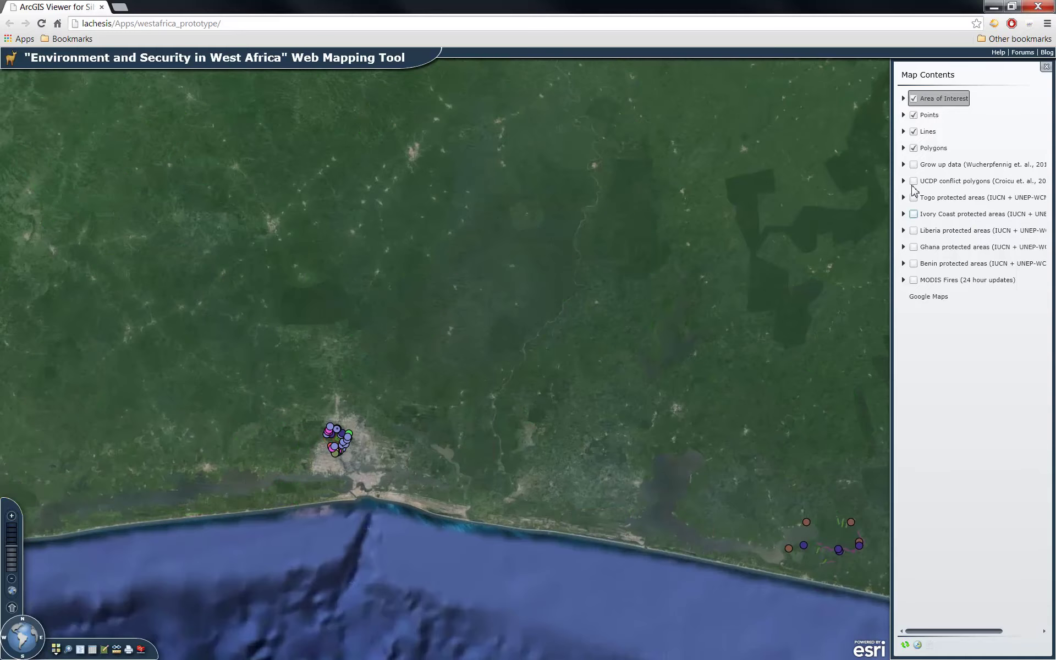
click(915, 181)
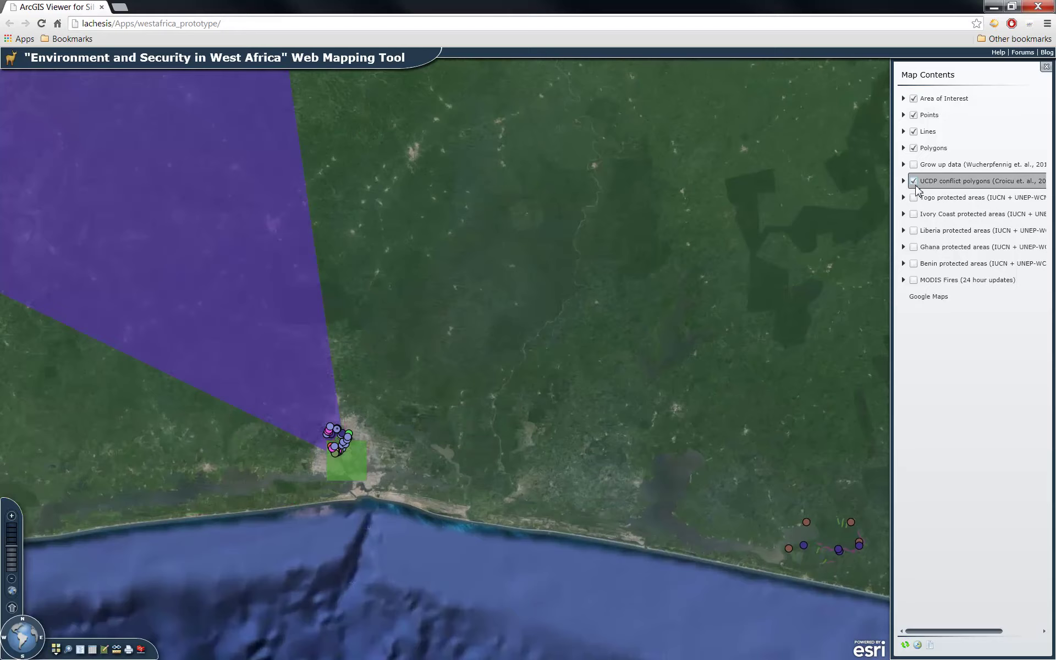
click(291, 363)
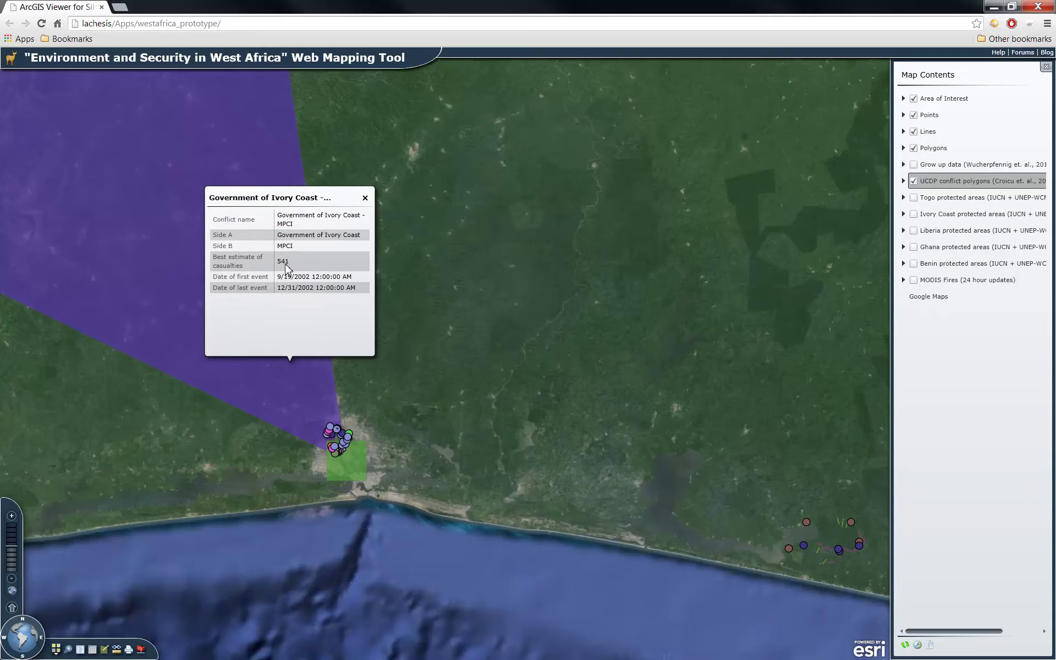
click(365, 198)
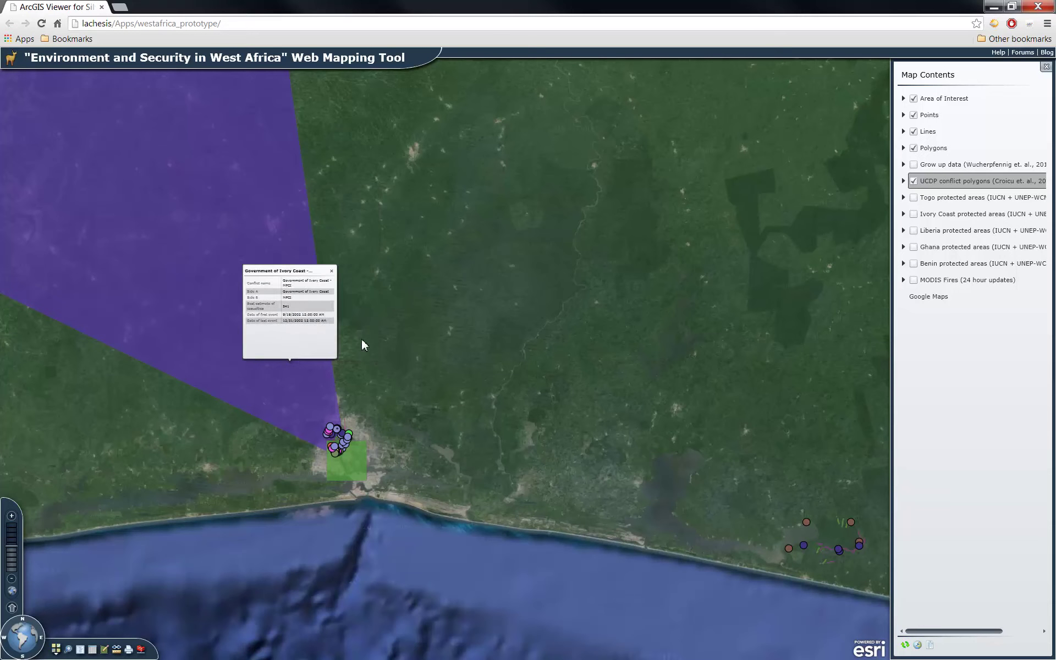
Step: View the details of the green square conflict polygon over the city
scroll(337, 470, up, 4)
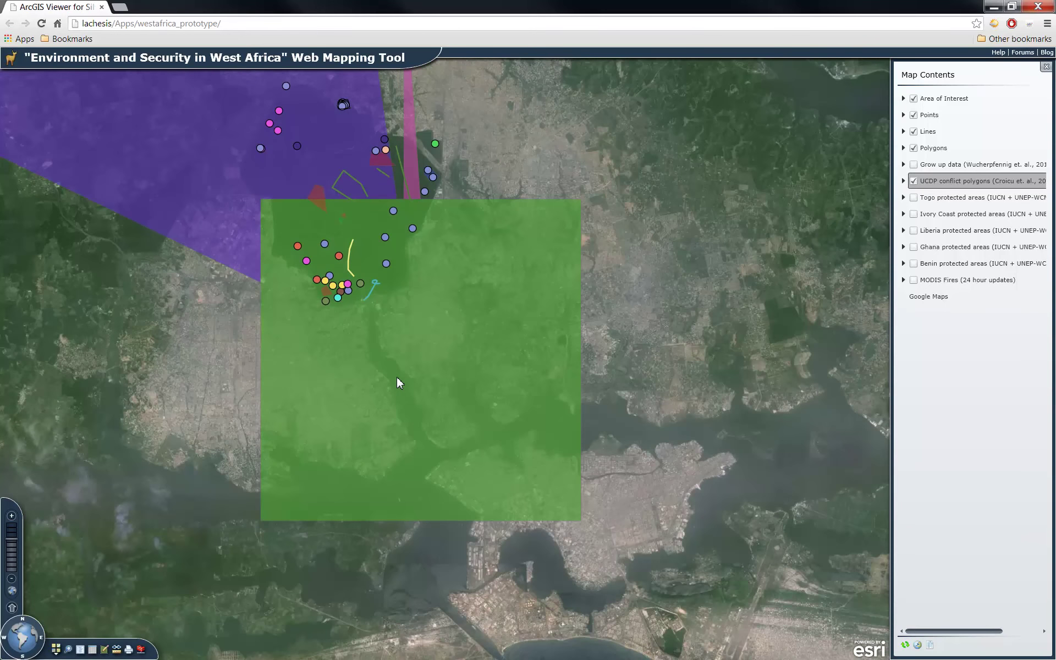
click(398, 379)
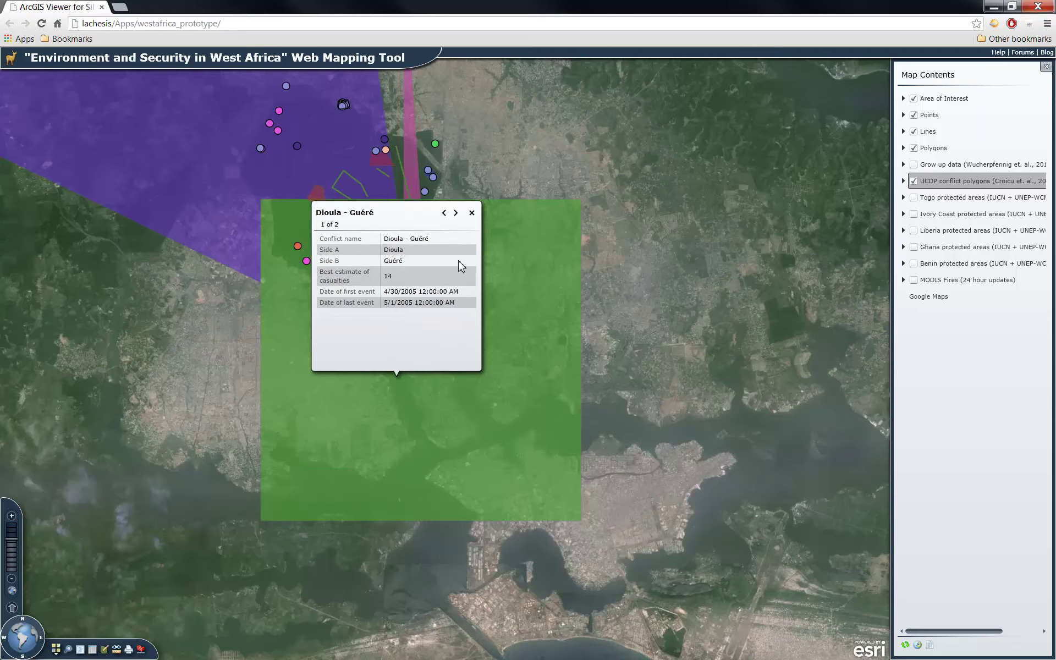
click(471, 213)
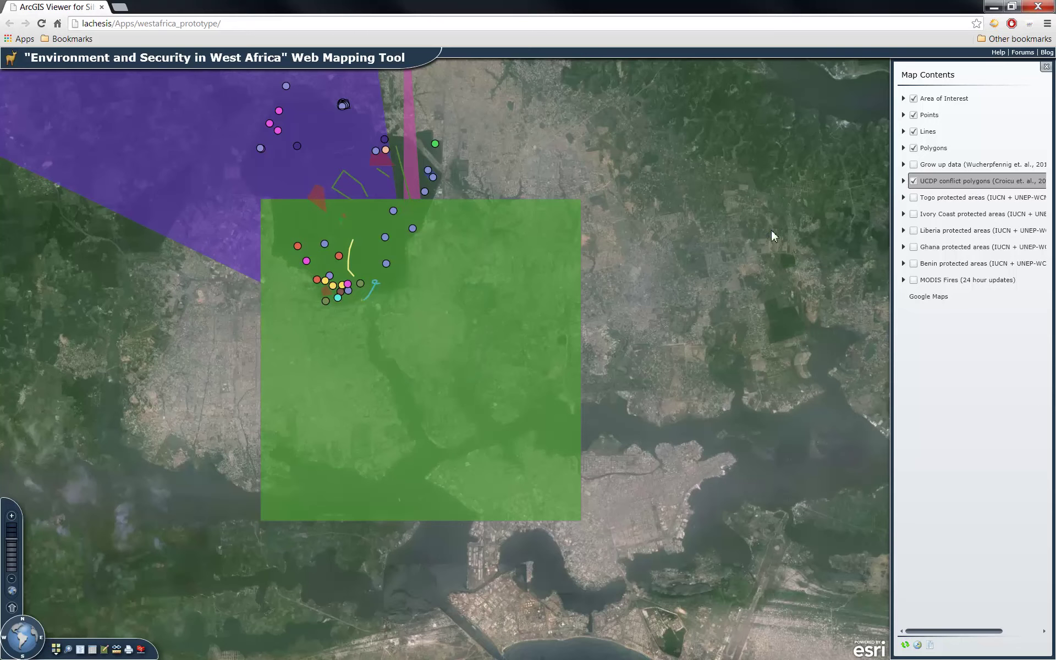
Step: View the details of the pink conflict polygon in the country's west and hide the UCDP conflict polygons layer
scroll(681, 326, down, 3)
scroll(681, 326, down, 1)
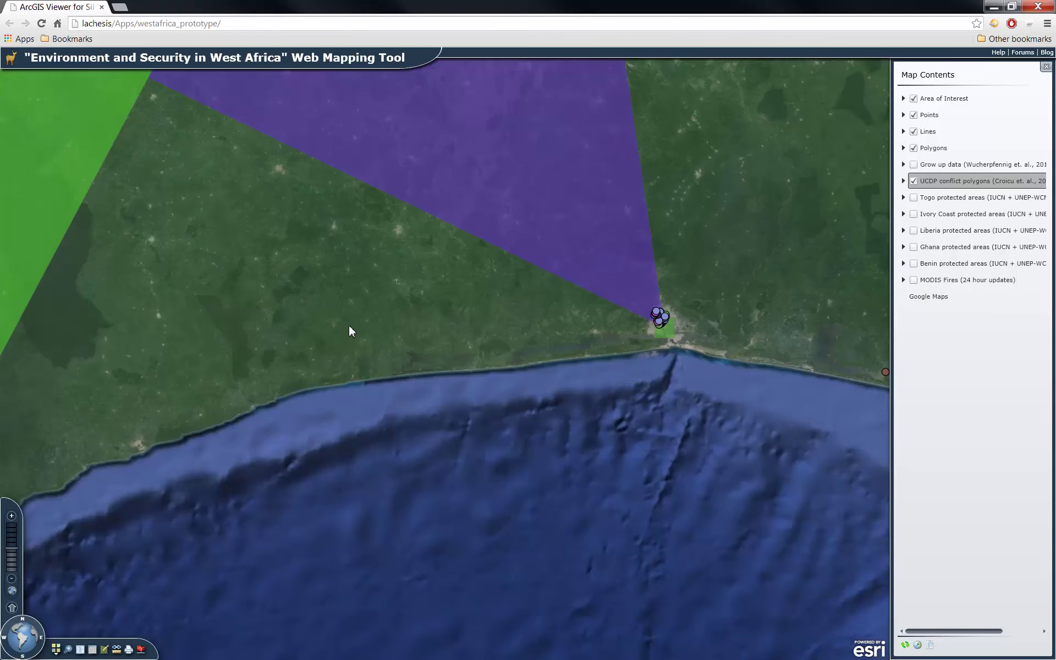
drag(272, 334, 589, 468)
scroll(371, 390, down, 1)
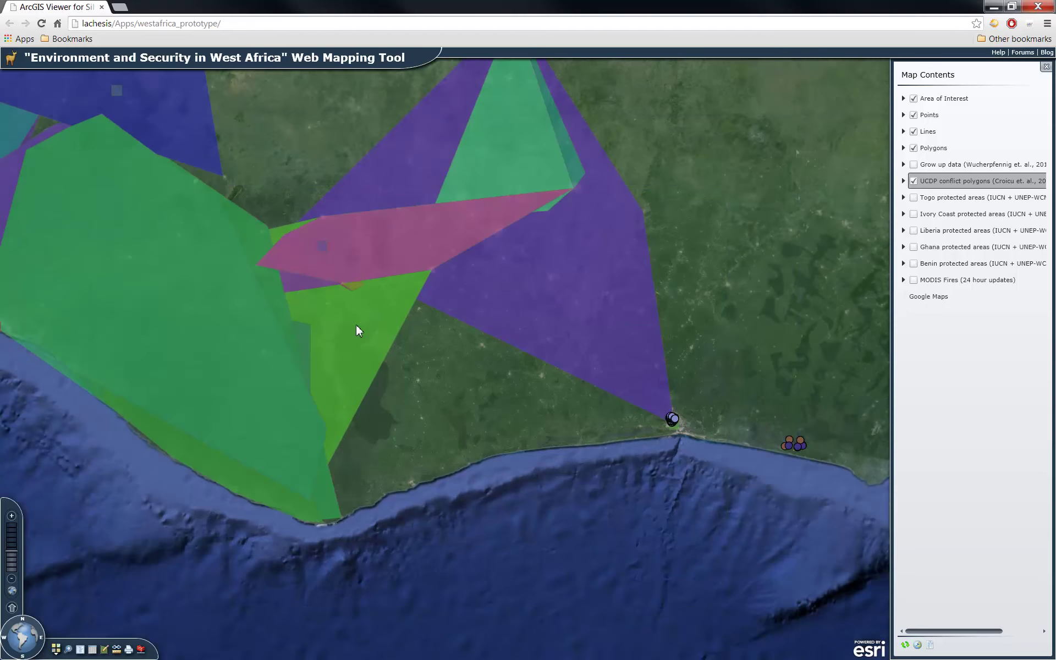
click(346, 268)
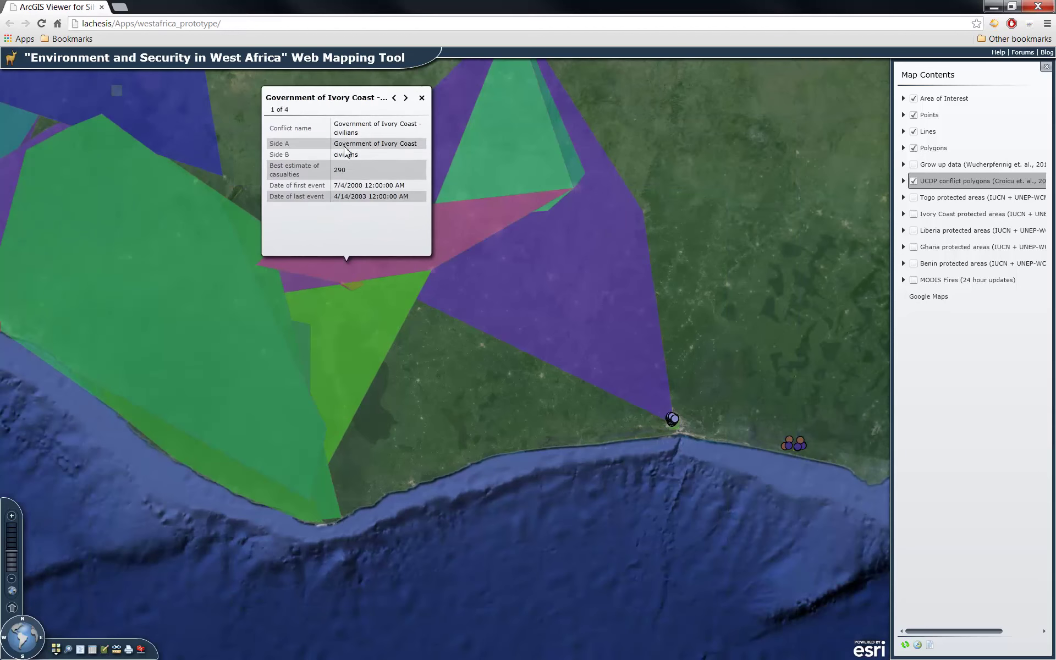
click(421, 98)
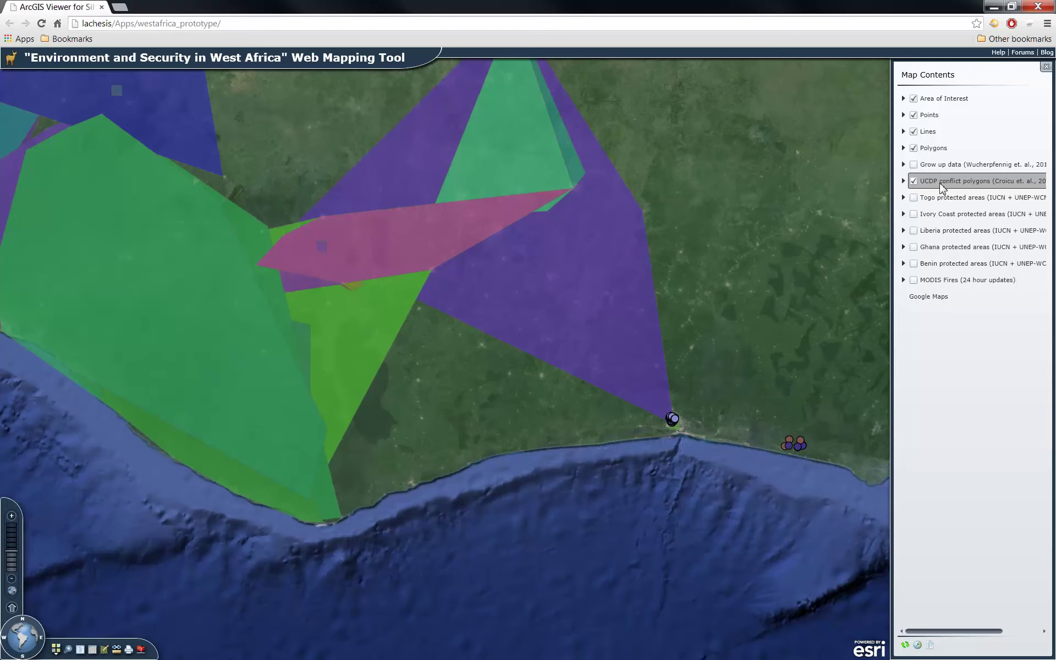
click(914, 181)
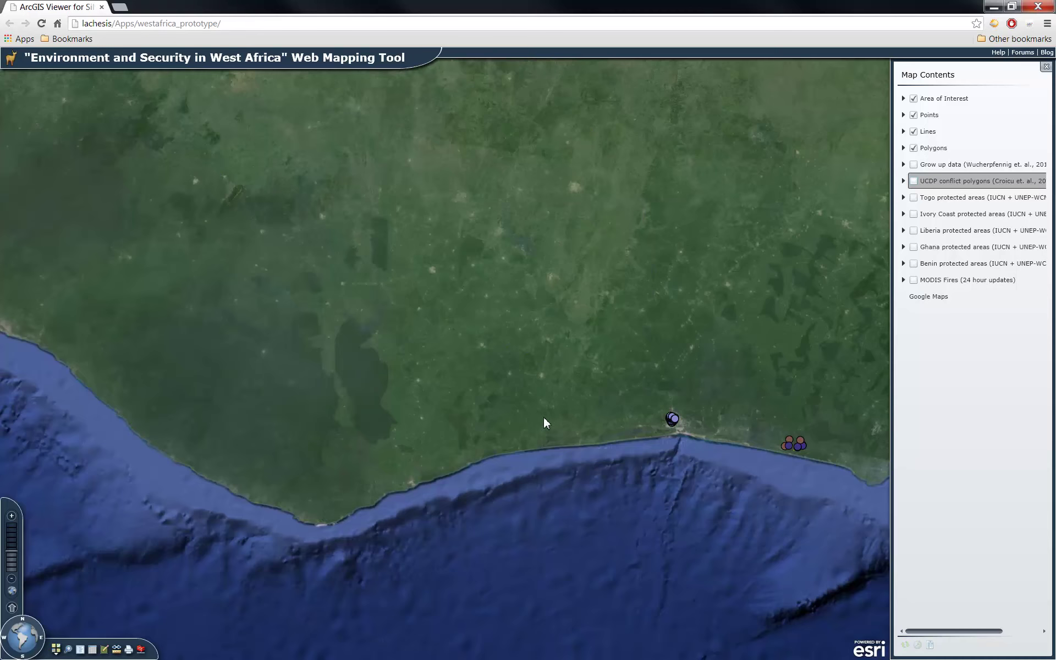
Step: Switch the basemap to OpenStreetMap at the settlement along the forest edge west of the industrial district
drag(543, 416, 207, 433)
scroll(306, 449, up, 2)
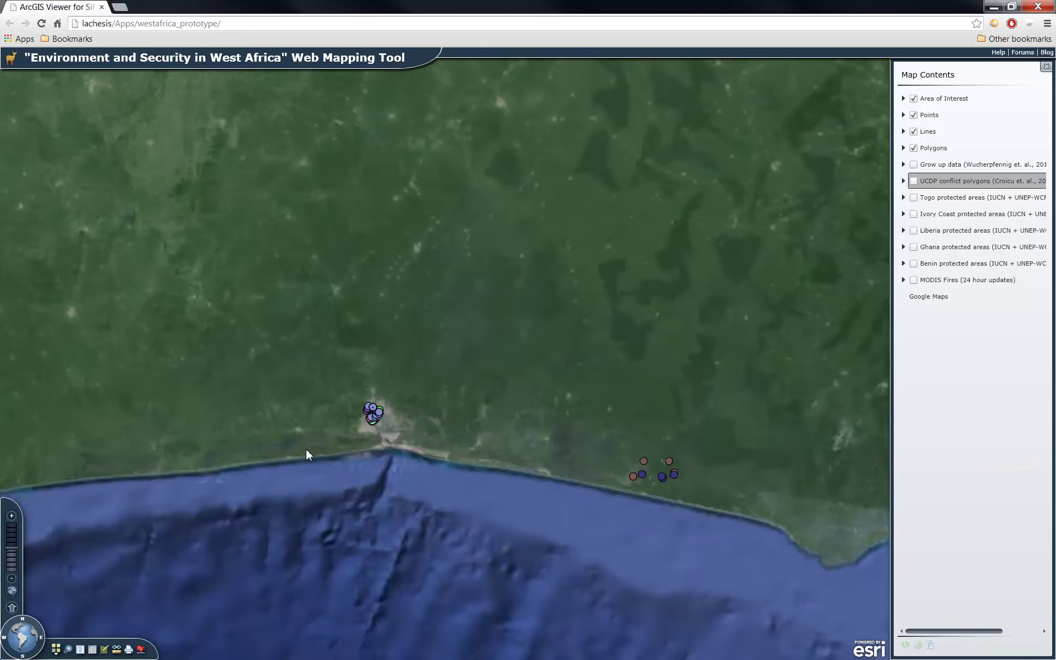
scroll(418, 416, up, 3)
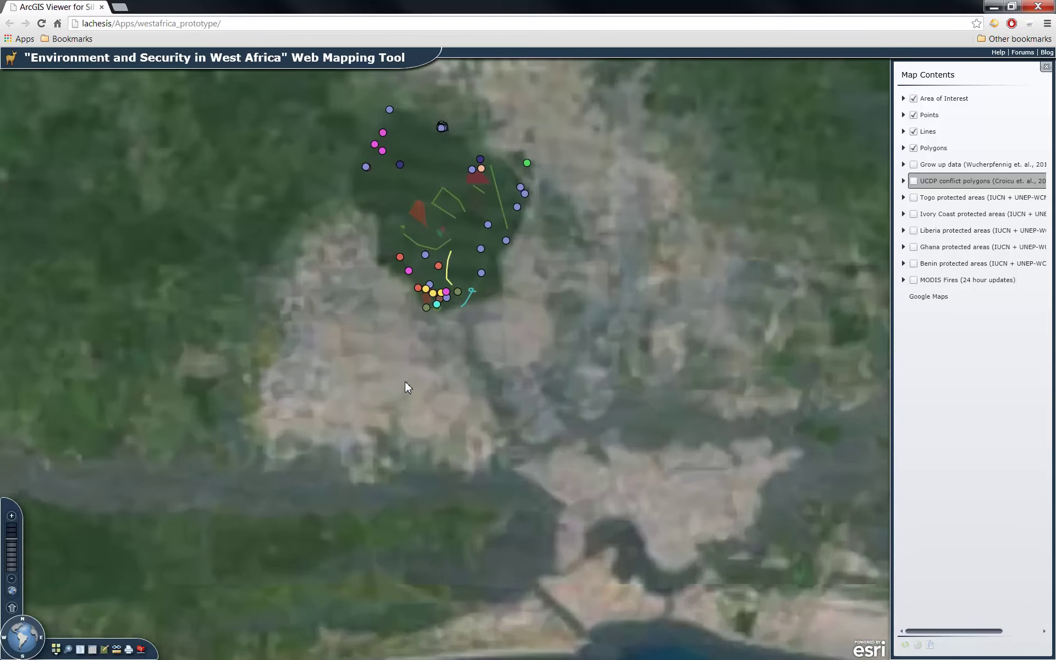
drag(386, 332, 423, 502)
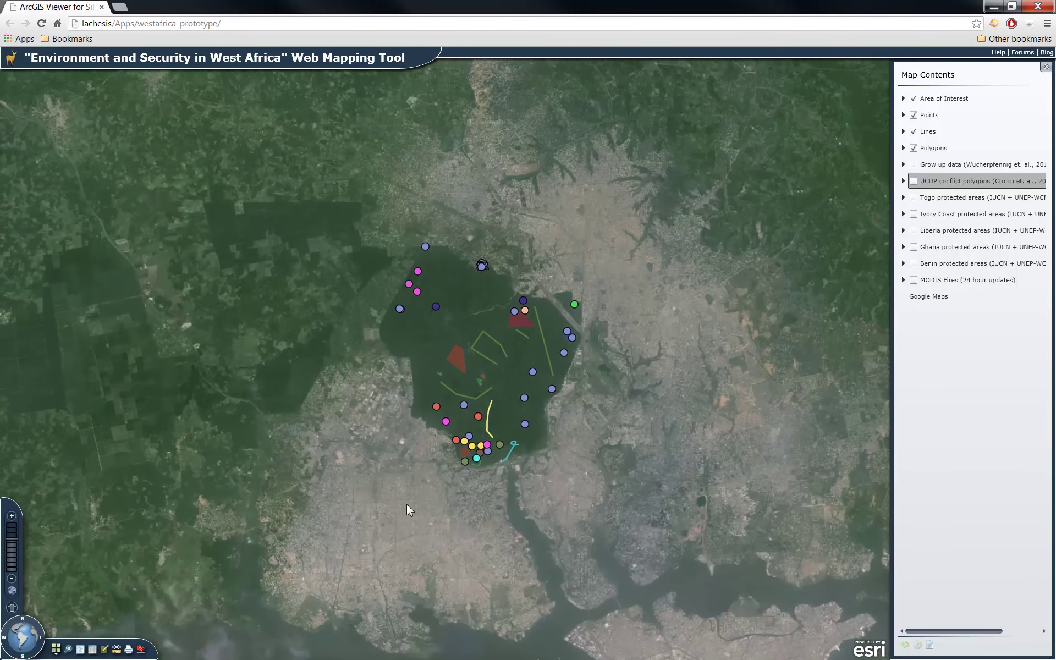
scroll(315, 429, up, 1)
scroll(316, 430, up, 1)
drag(309, 400, 471, 523)
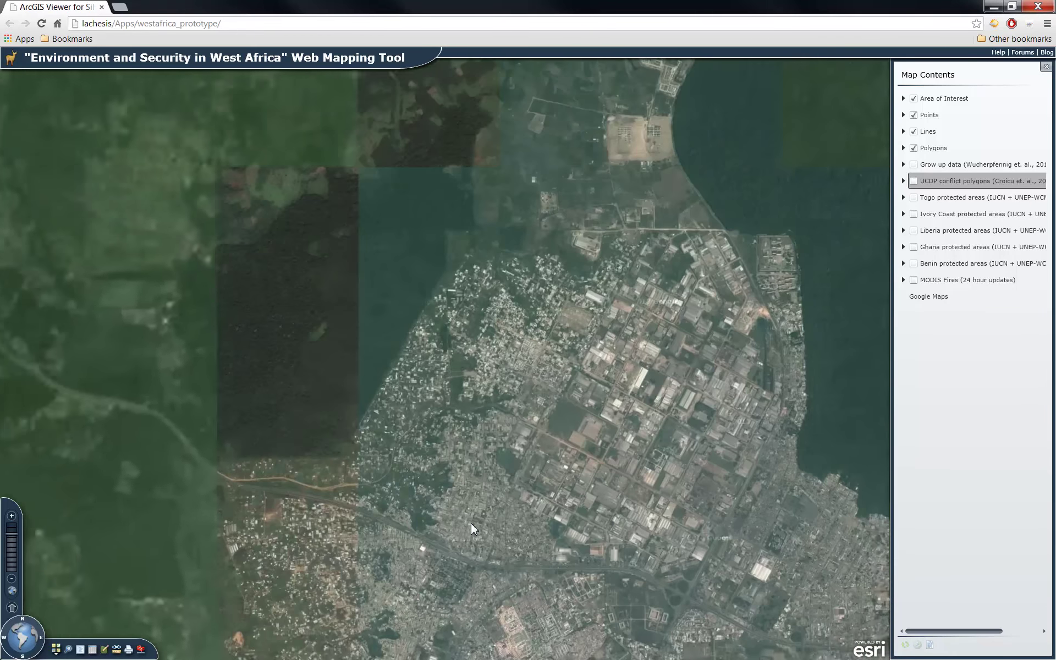
scroll(431, 454, up, 1)
scroll(431, 453, up, 1)
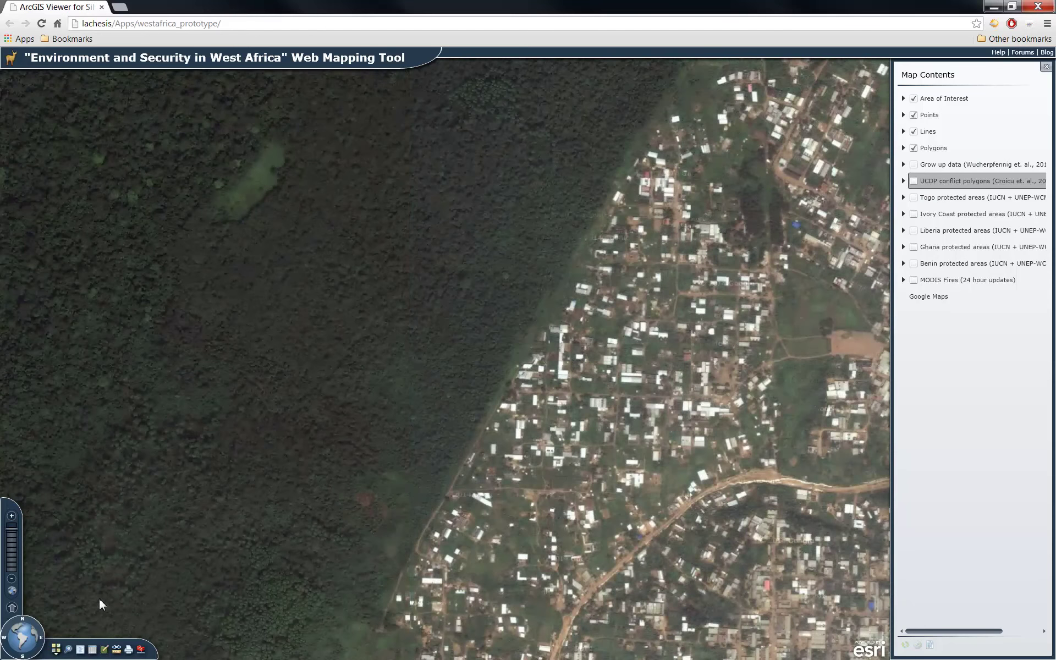
click(57, 649)
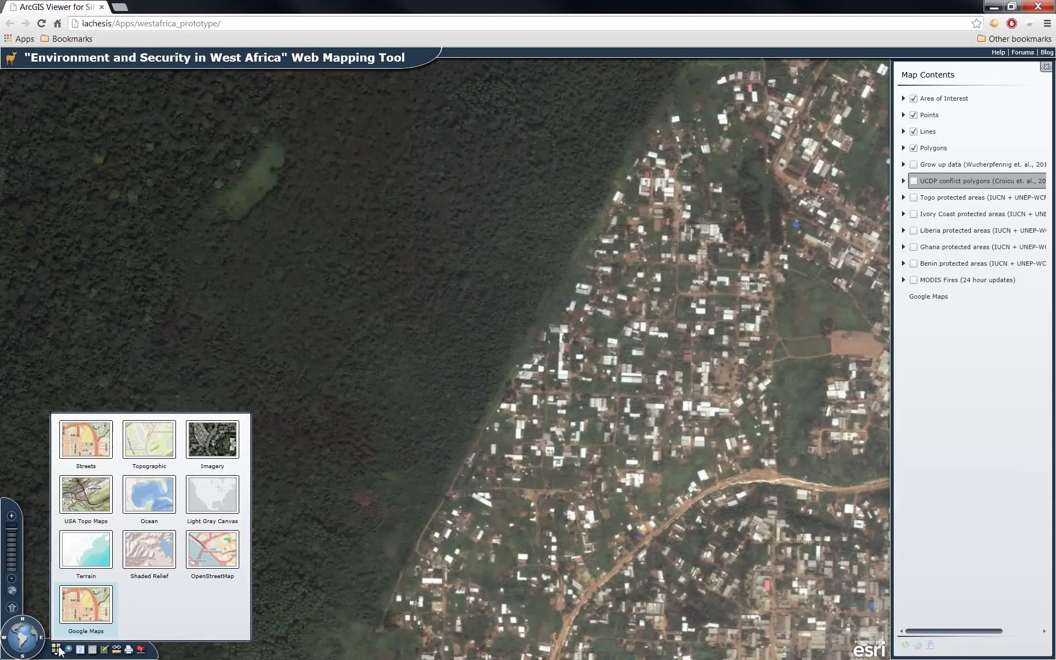
click(214, 559)
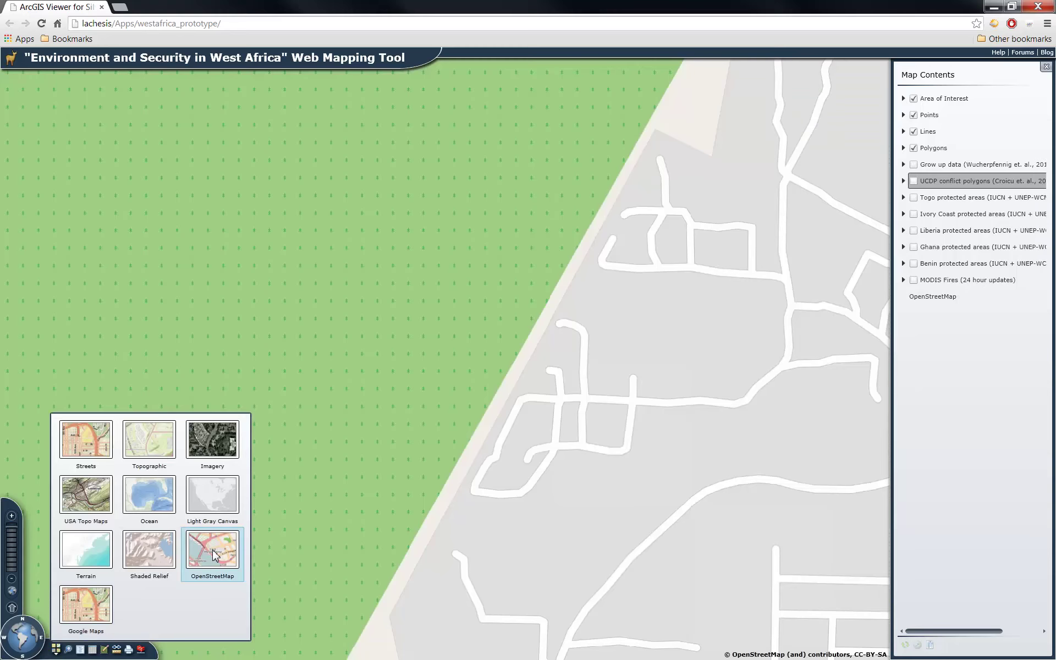
Step: Switch the basemap to Topographic for the area around the industrial district
click(361, 462)
scroll(361, 462, down, 1)
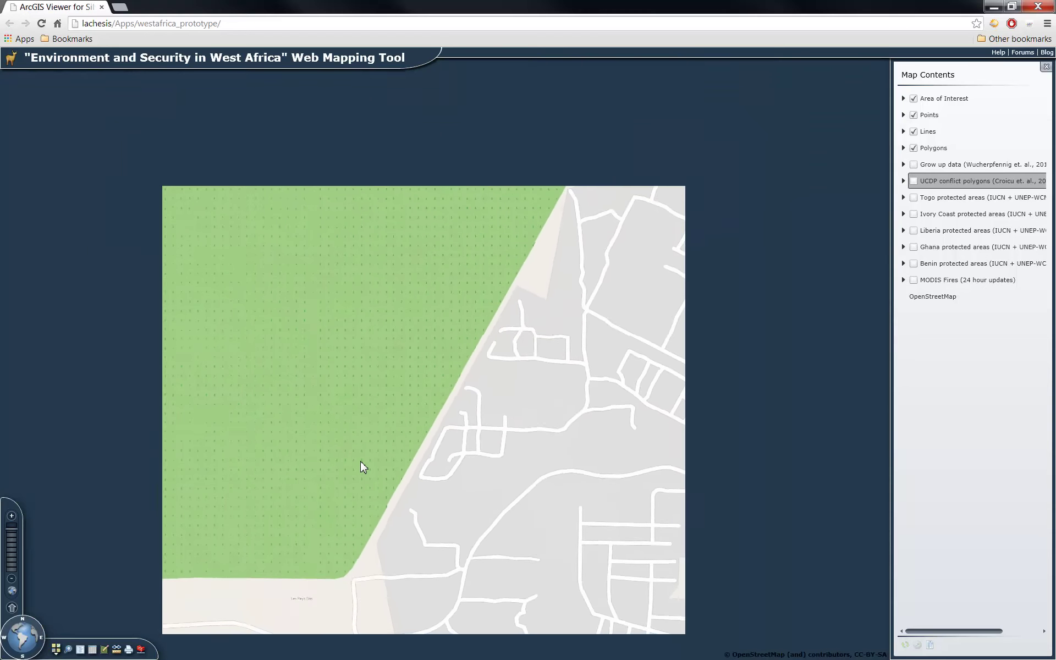
scroll(362, 462, down, 1)
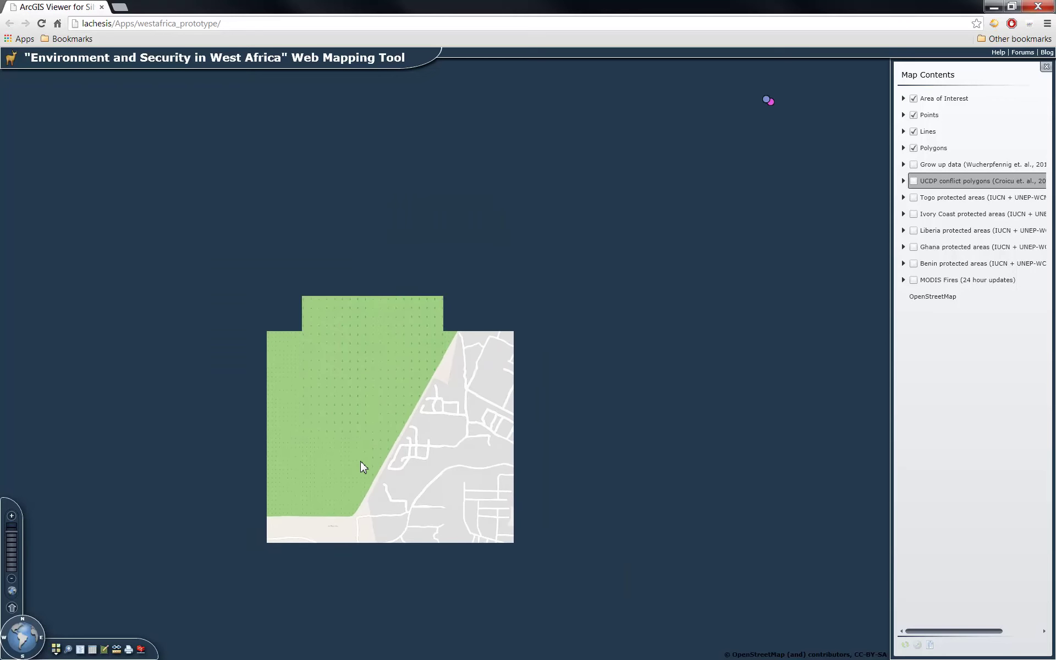
scroll(361, 461, up, 1)
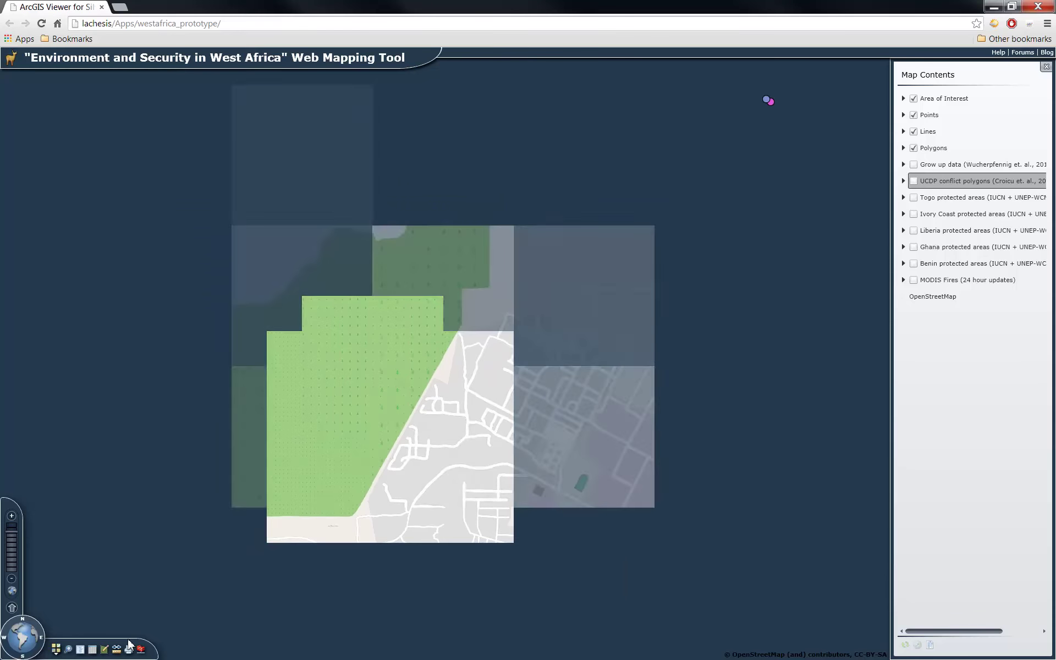
click(57, 650)
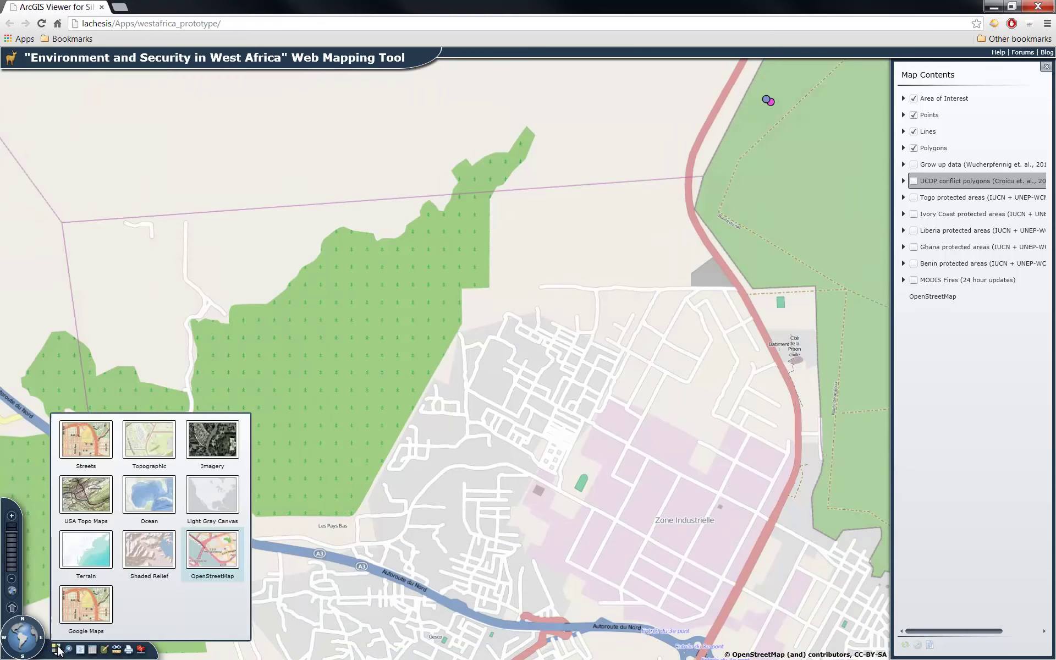
click(152, 442)
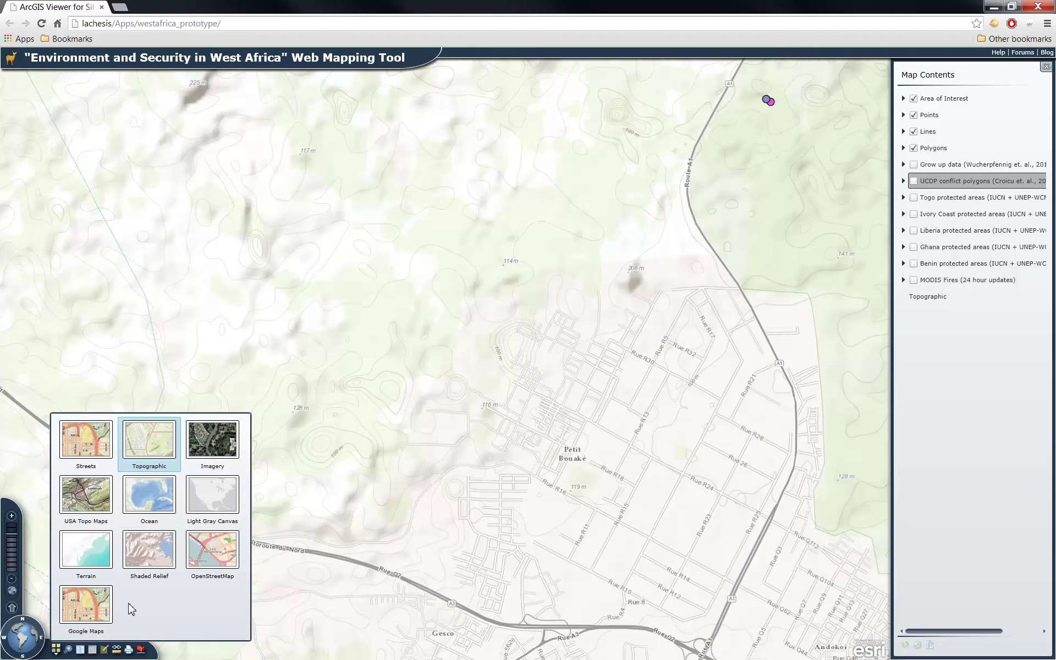
Step: Switch the basemap to Google Maps at the settlement along the forest edge
click(86, 608)
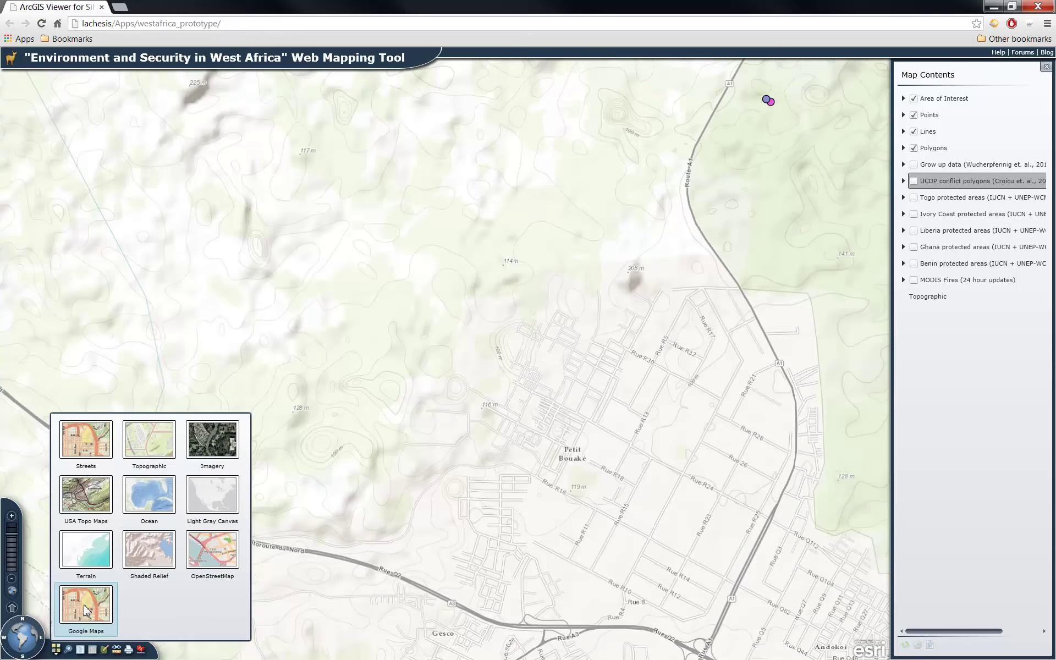
click(86, 610)
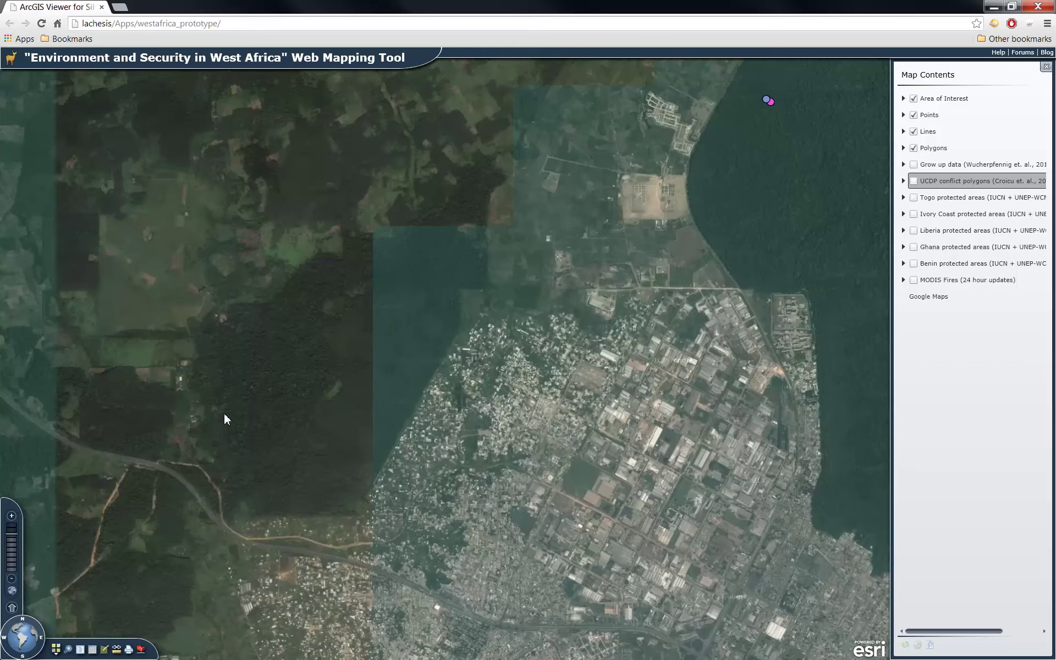
scroll(415, 411, up, 2)
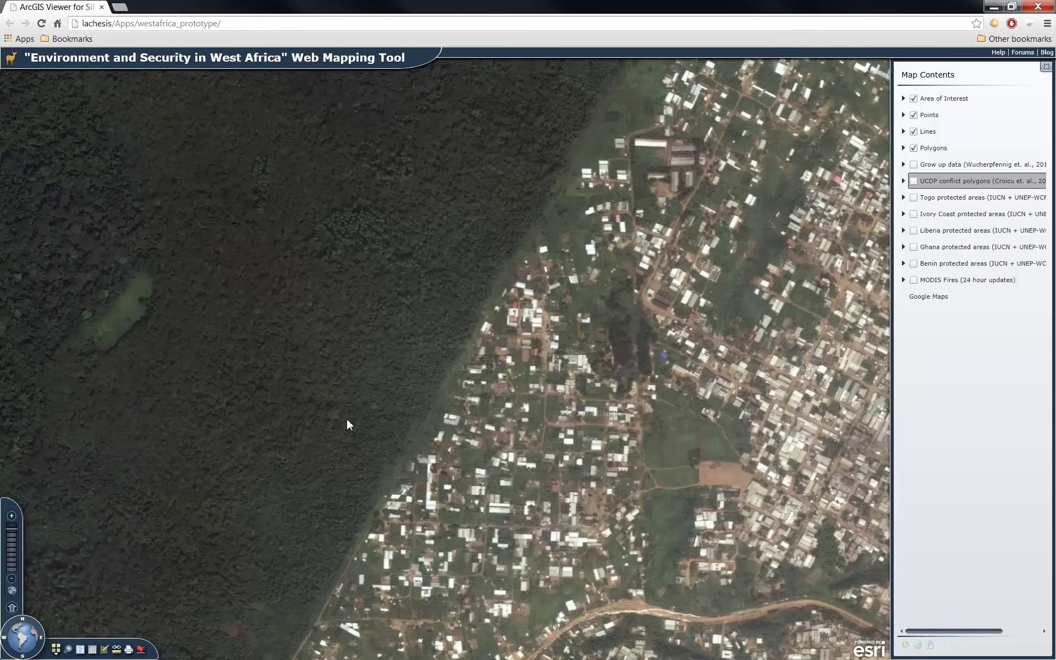
scroll(384, 464, up, 2)
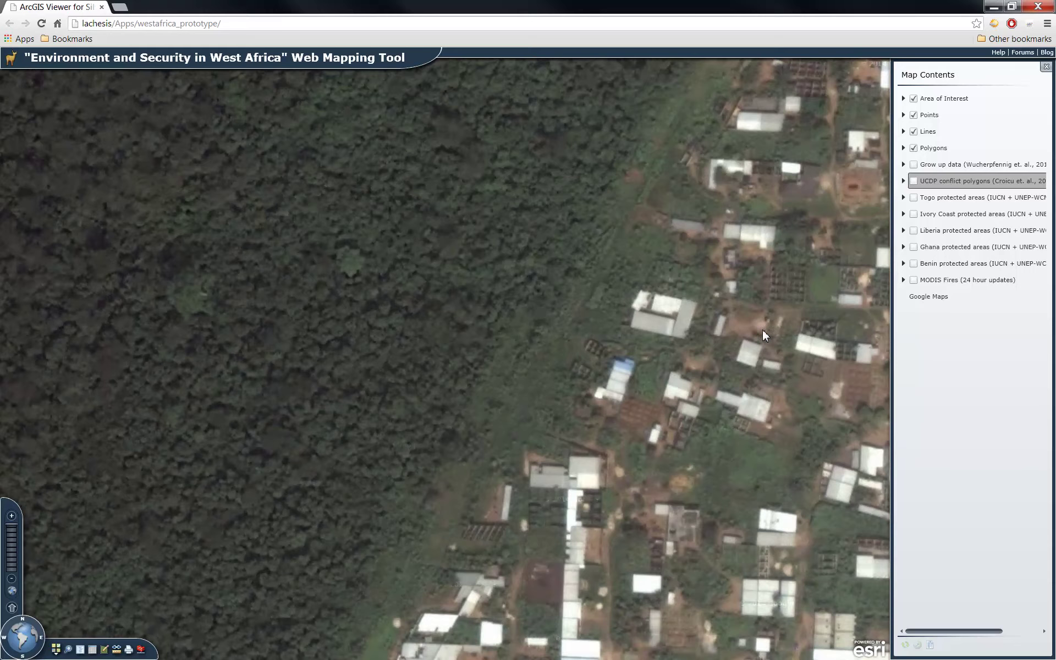
Step: Add an animal observation point in the forest beside the settlement with the note "Rhino"
click(105, 651)
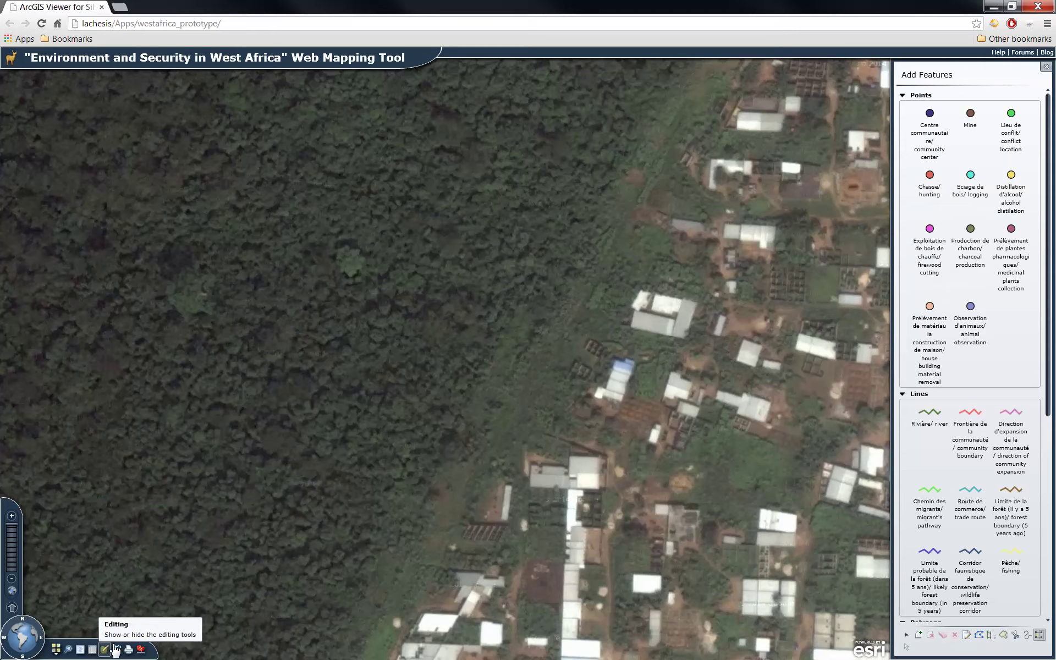
click(970, 309)
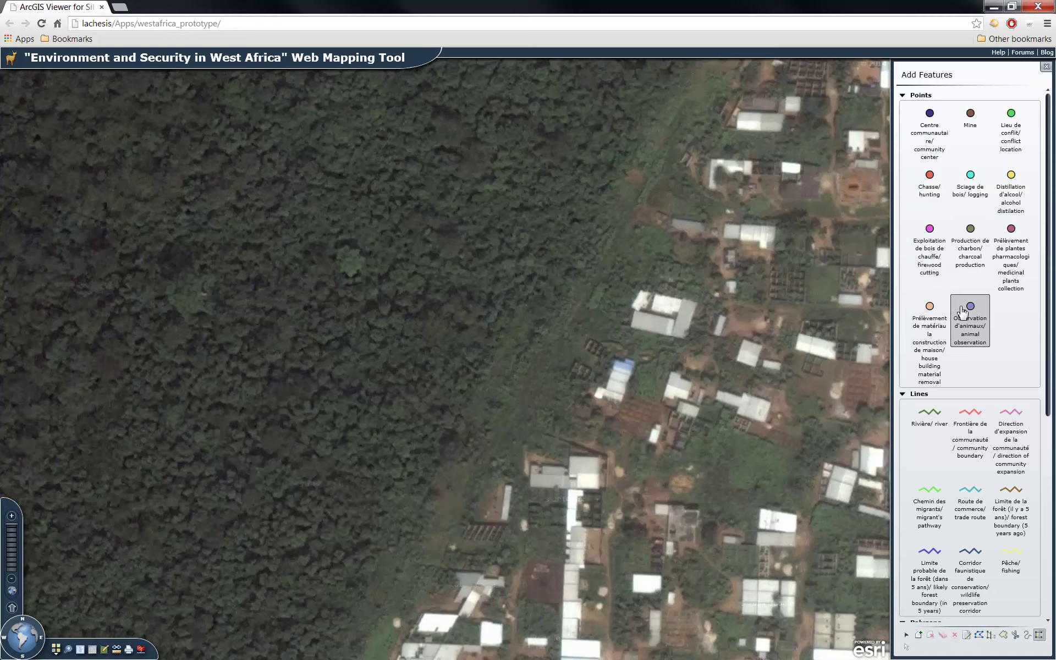
click(455, 366)
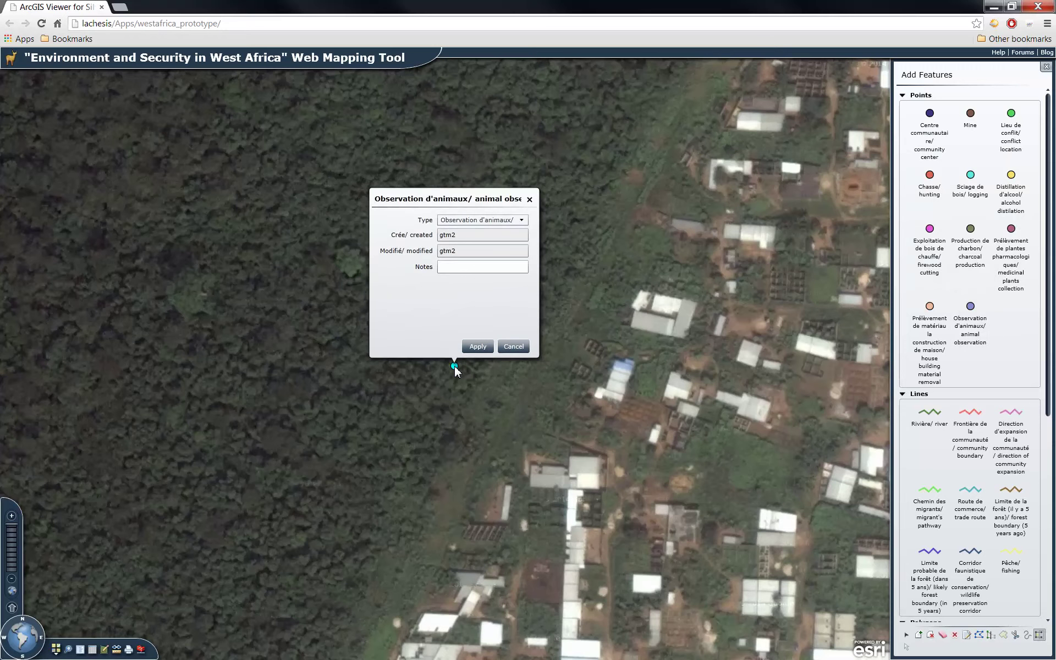
click(468, 271)
text(Rhino)
click(489, 347)
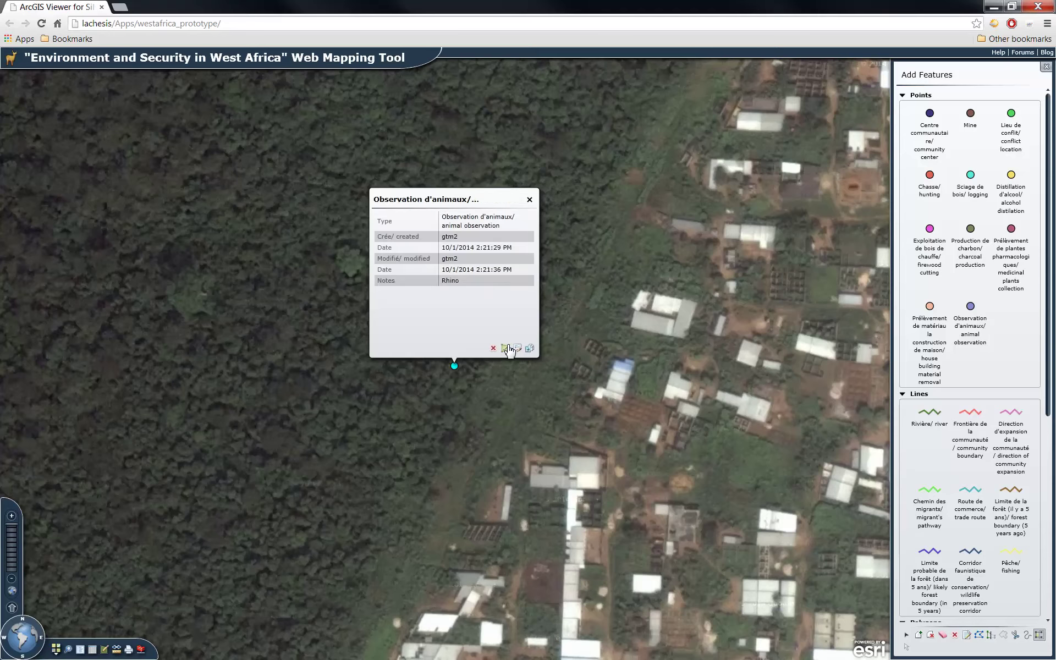
Step: Open the attachment file picker for the Rhino observation point and leave it without choosing a file
click(529, 349)
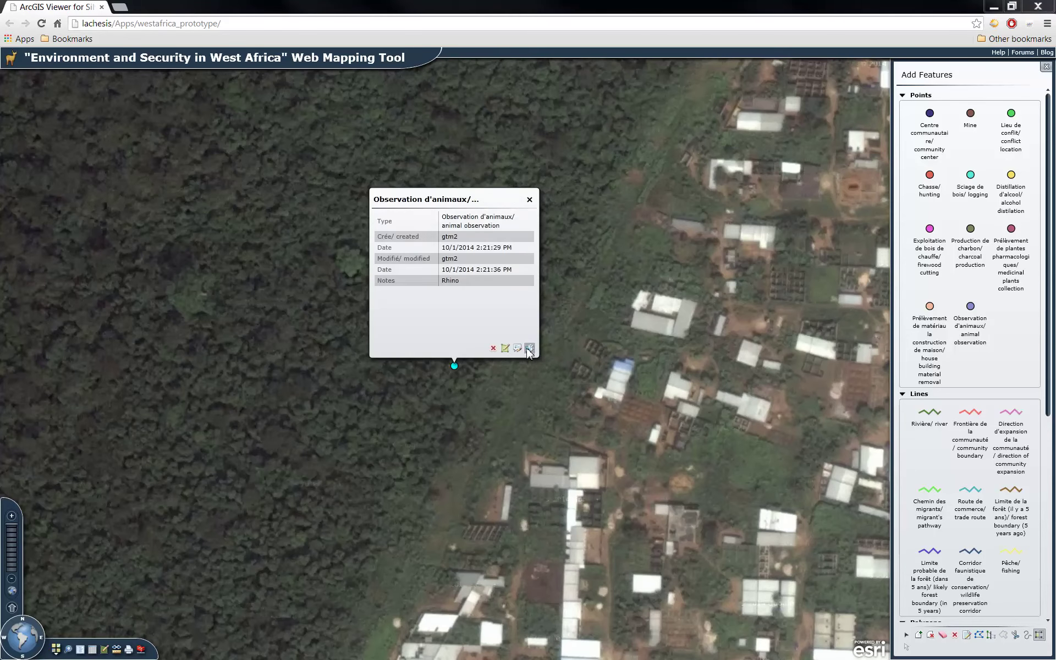
drag(688, 223, 766, 246)
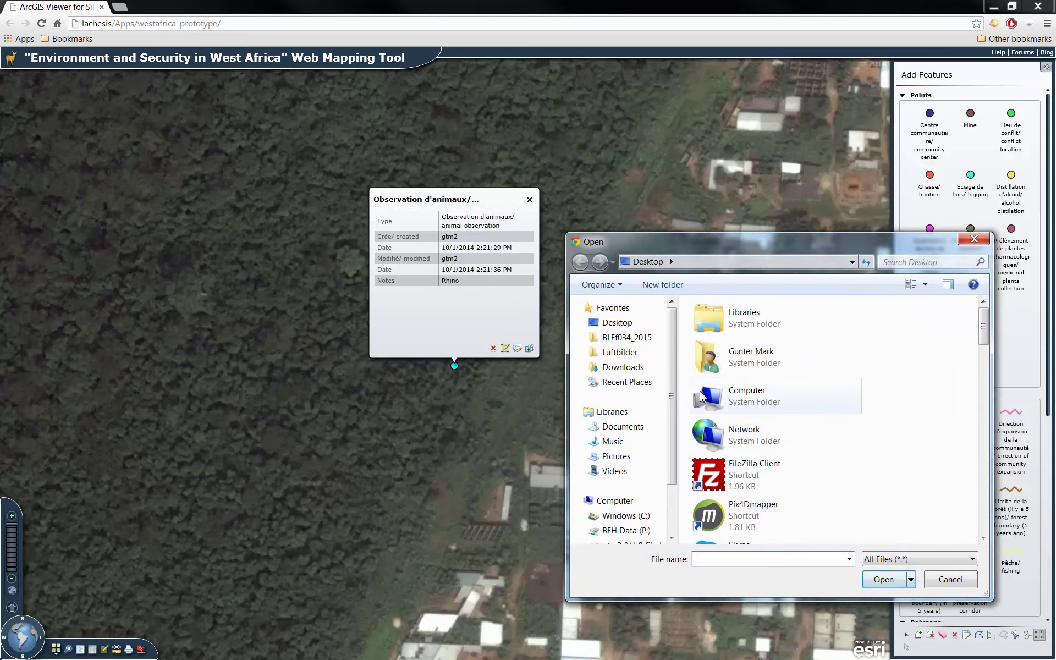
click(951, 580)
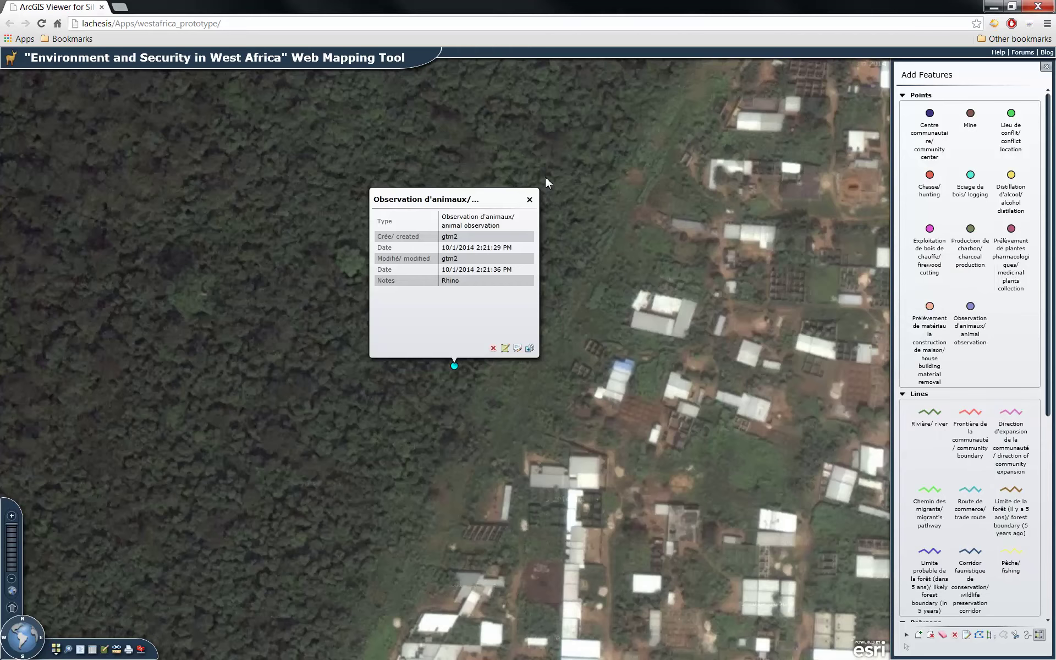
click(530, 200)
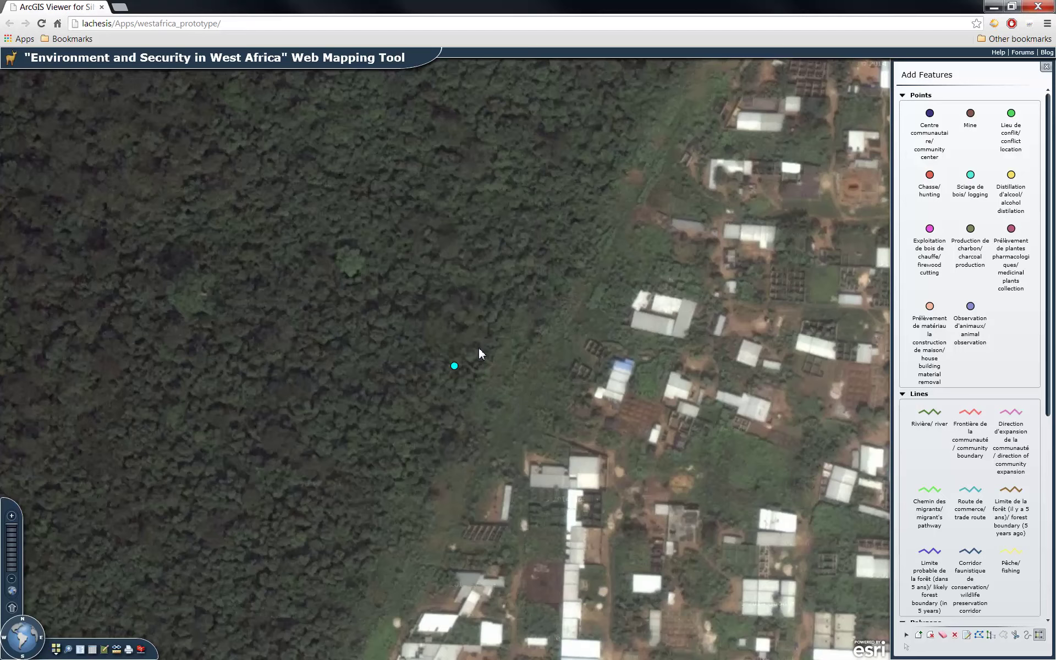
Step: Add thirteen more animal observation points without notes, scattered around the Rhino point in the forest, and clear the selection
click(473, 342)
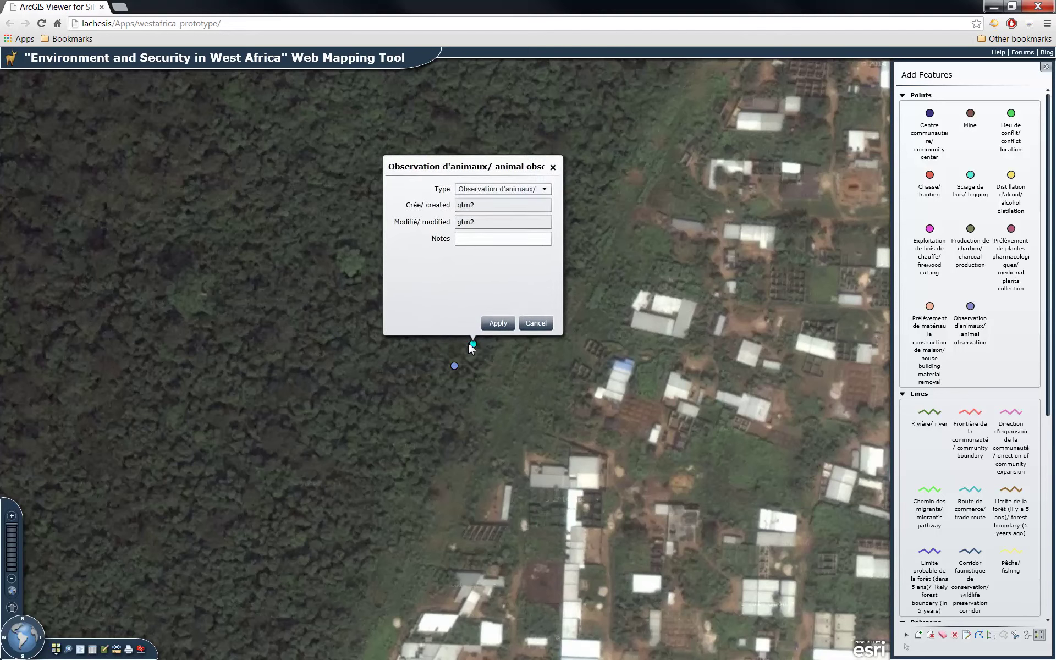
click(444, 342)
click(438, 366)
click(414, 381)
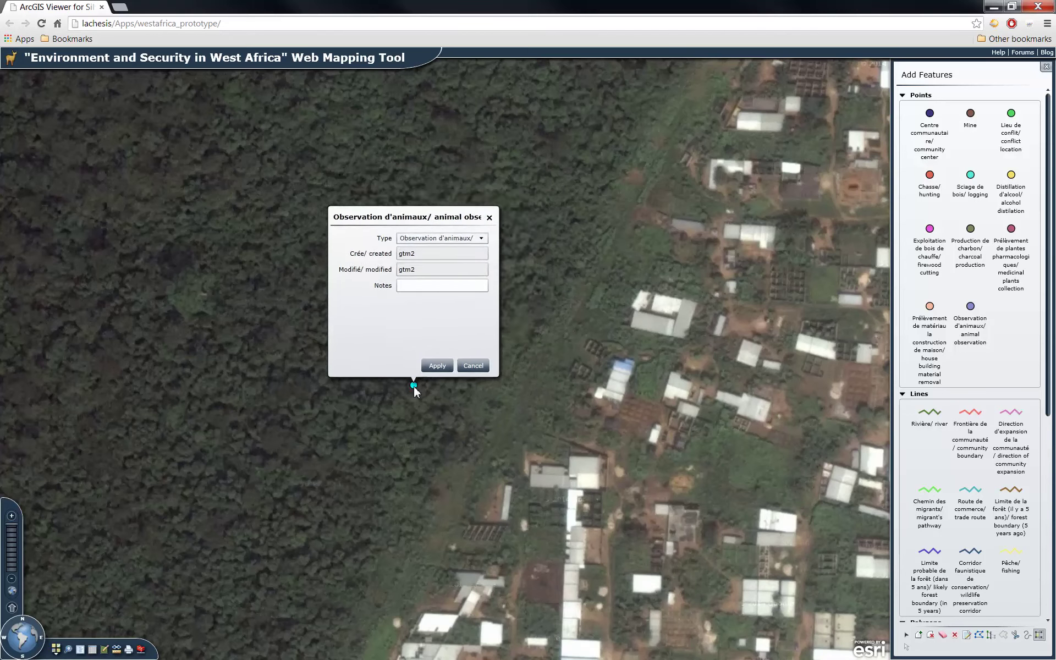
click(419, 417)
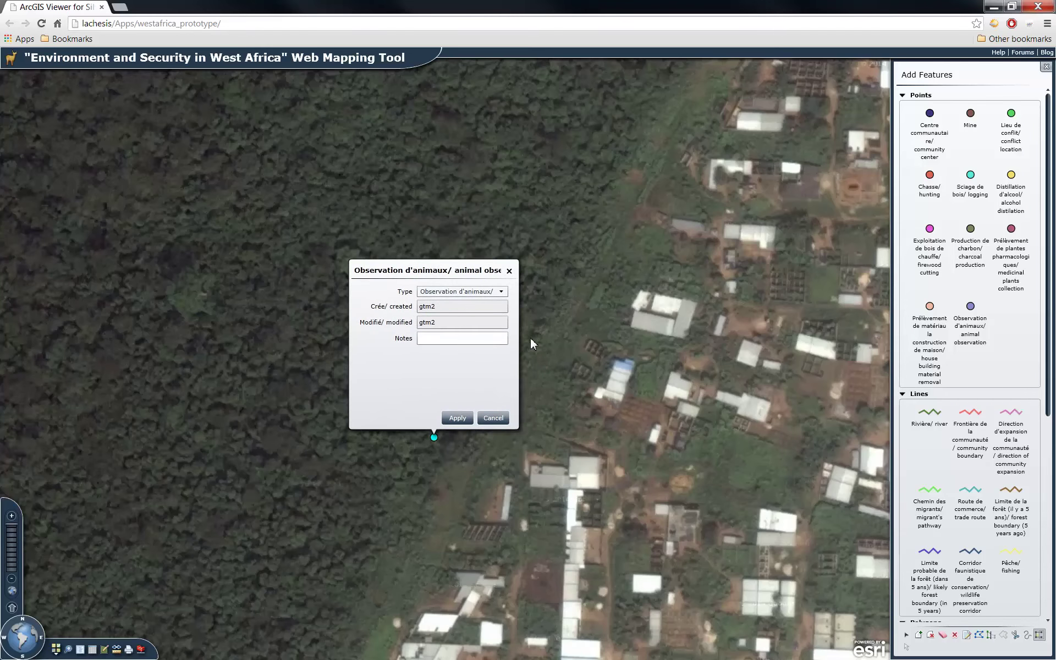
click(530, 338)
click(428, 308)
click(401, 348)
click(418, 356)
click(398, 384)
click(374, 422)
click(399, 457)
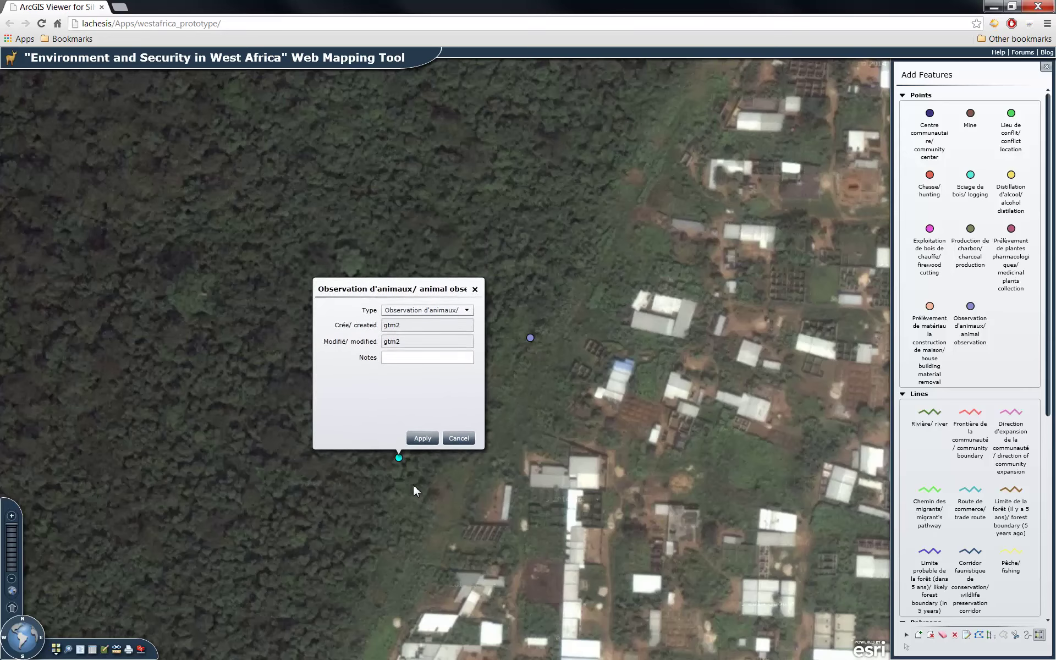
click(453, 440)
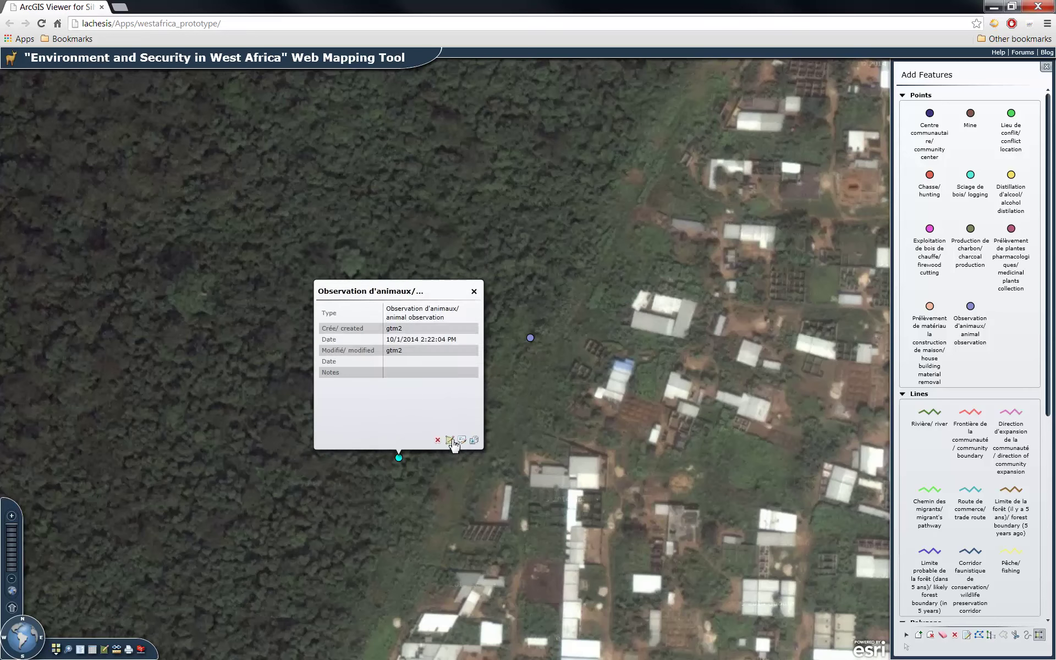
click(473, 292)
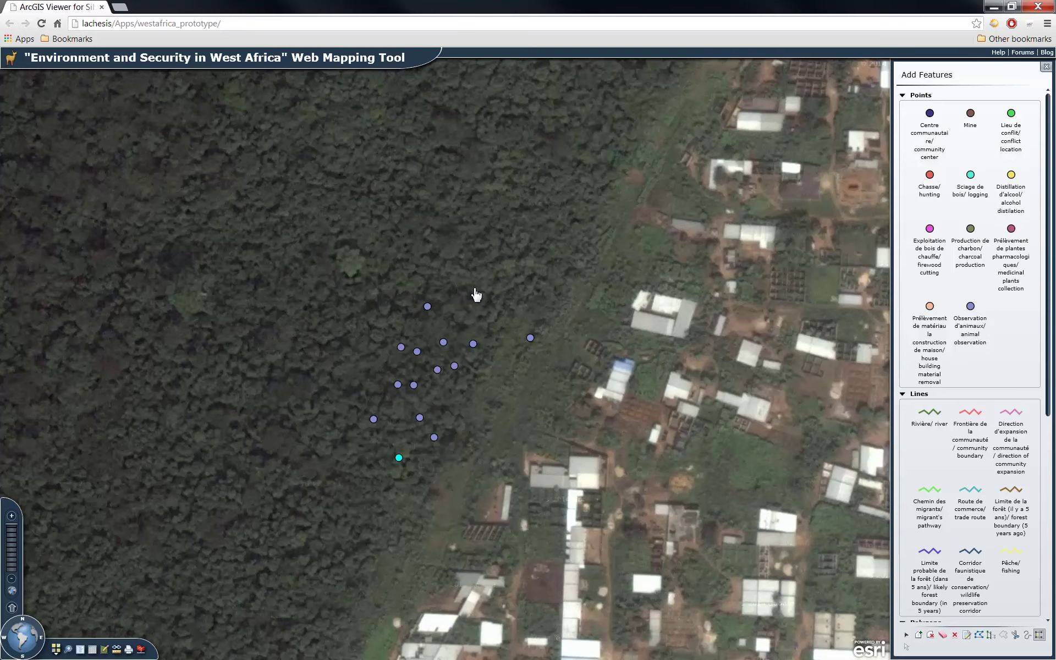
click(942, 636)
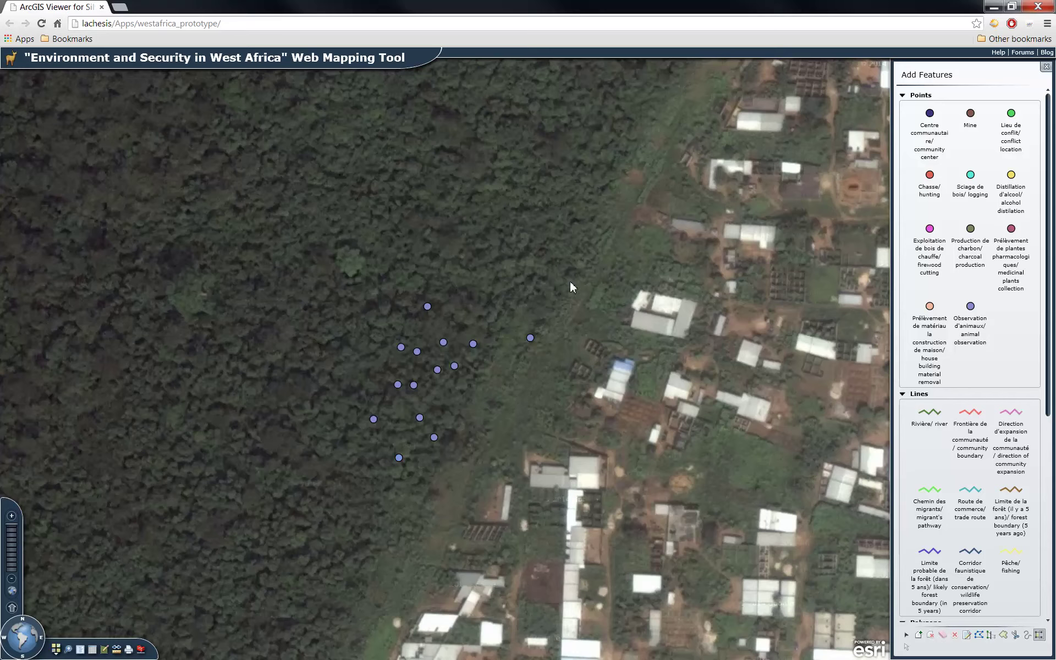
scroll(601, 433, down, 1)
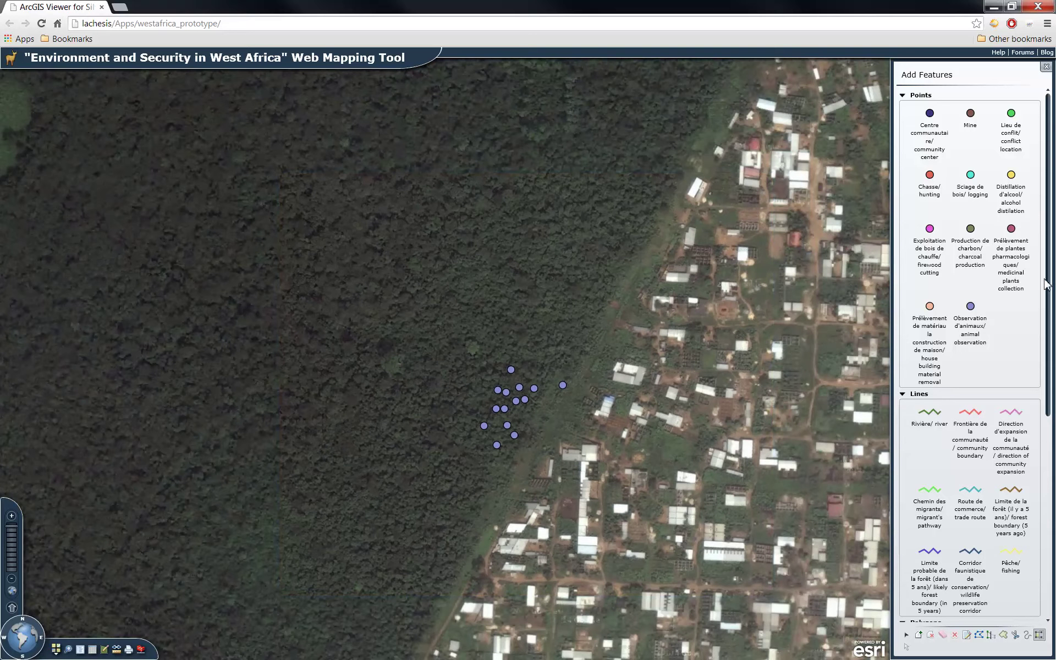
drag(1049, 285, 1051, 384)
scroll(968, 354, down, 4)
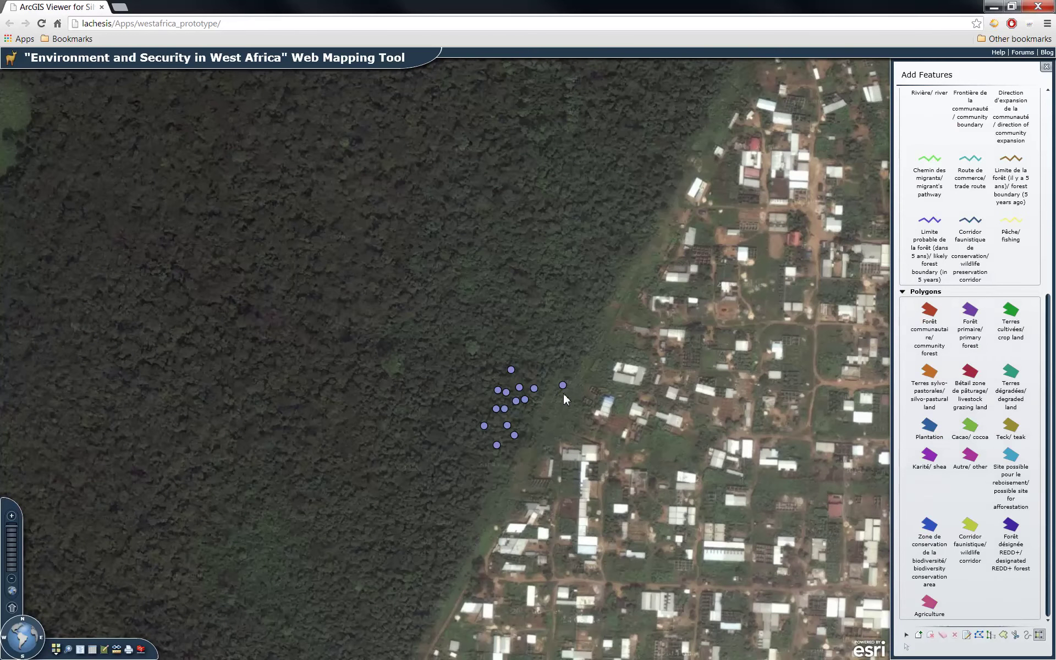
click(402, 397)
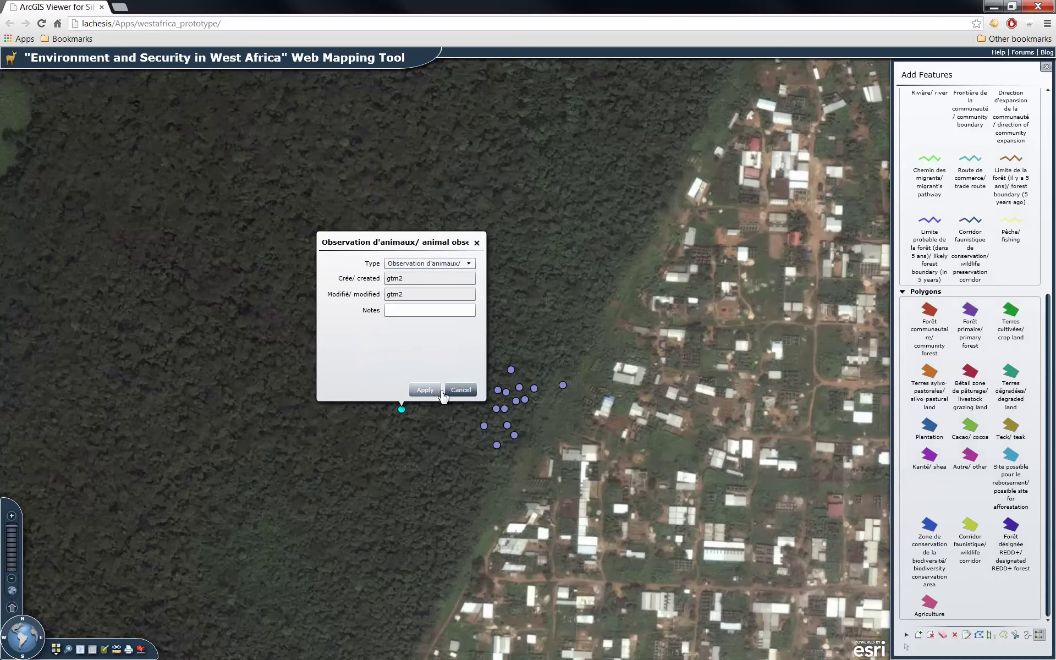
click(461, 391)
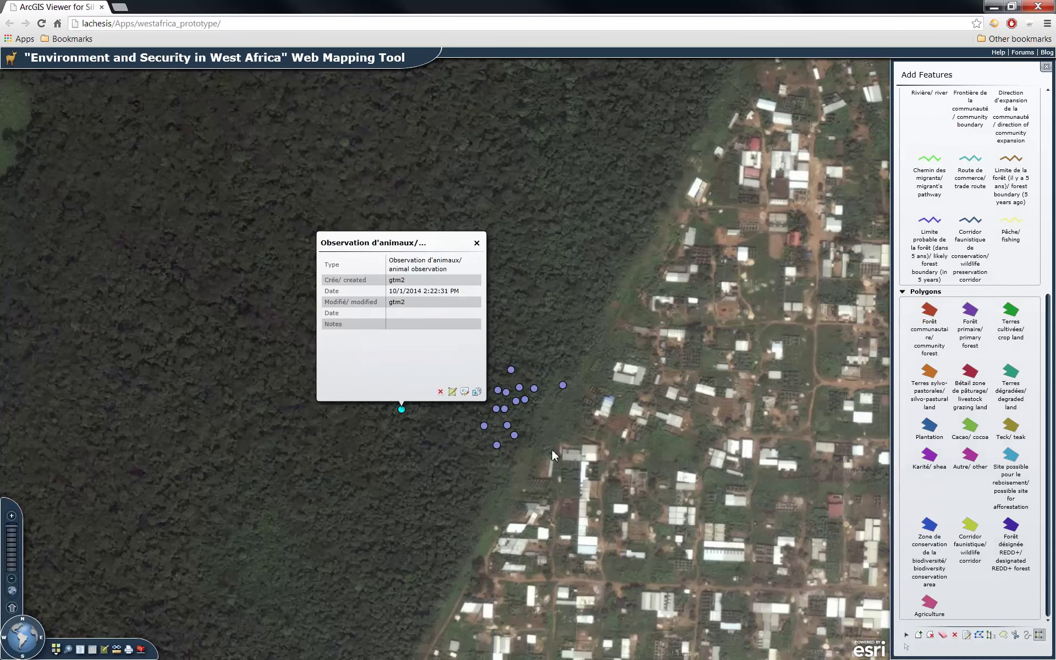
click(442, 392)
click(534, 365)
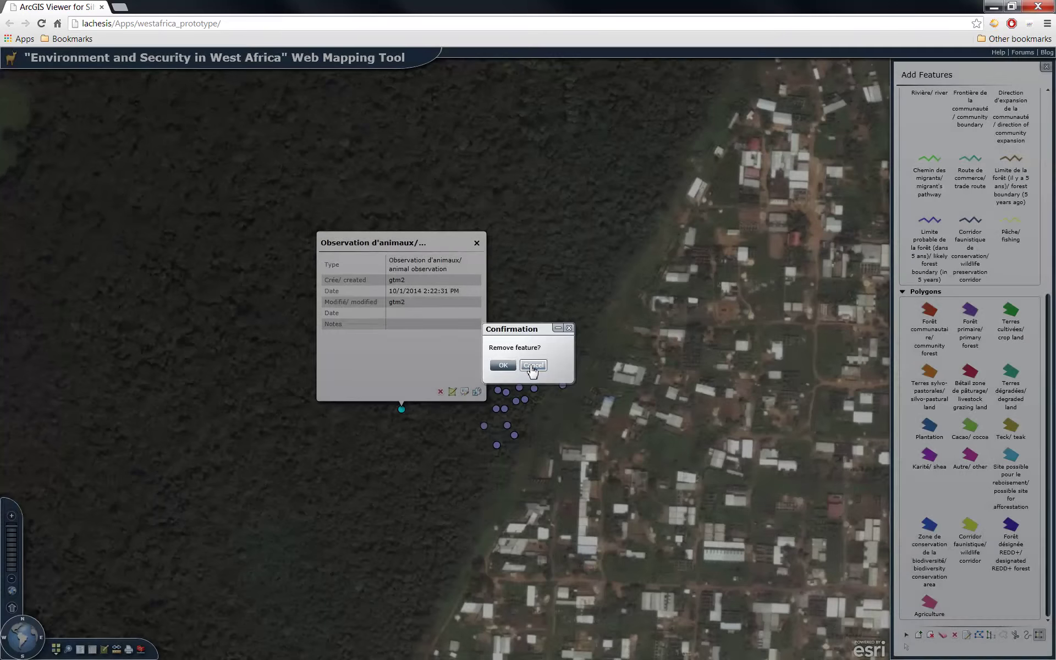
click(476, 243)
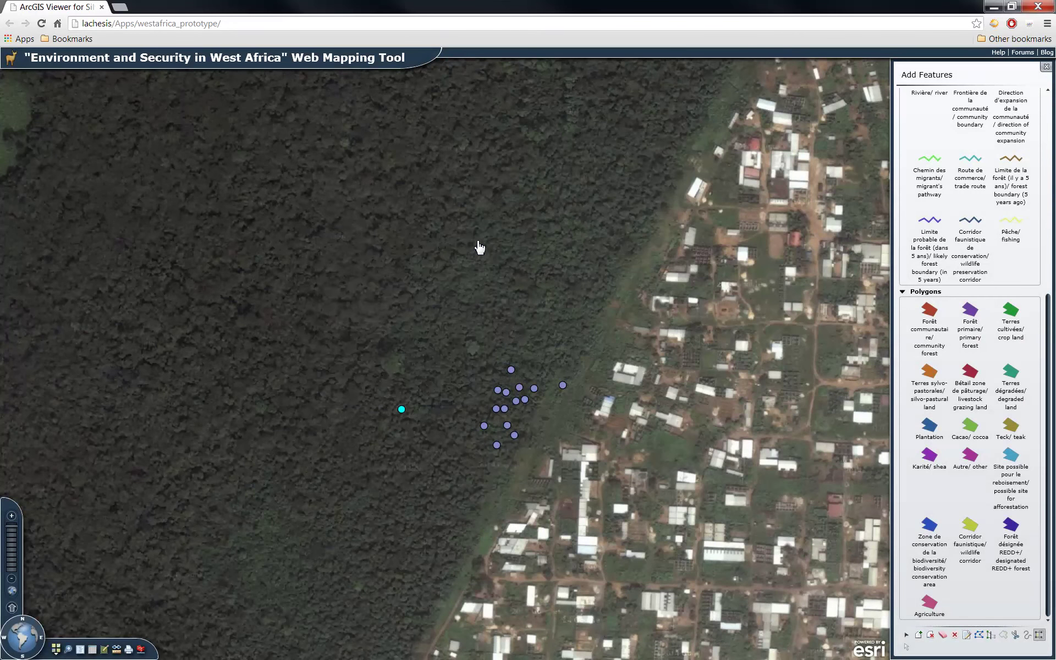
click(956, 637)
Step: Draw a biodiversity conservation area polygon along the forest edge enclosing the animal observation points, leaving its notes empty
click(930, 529)
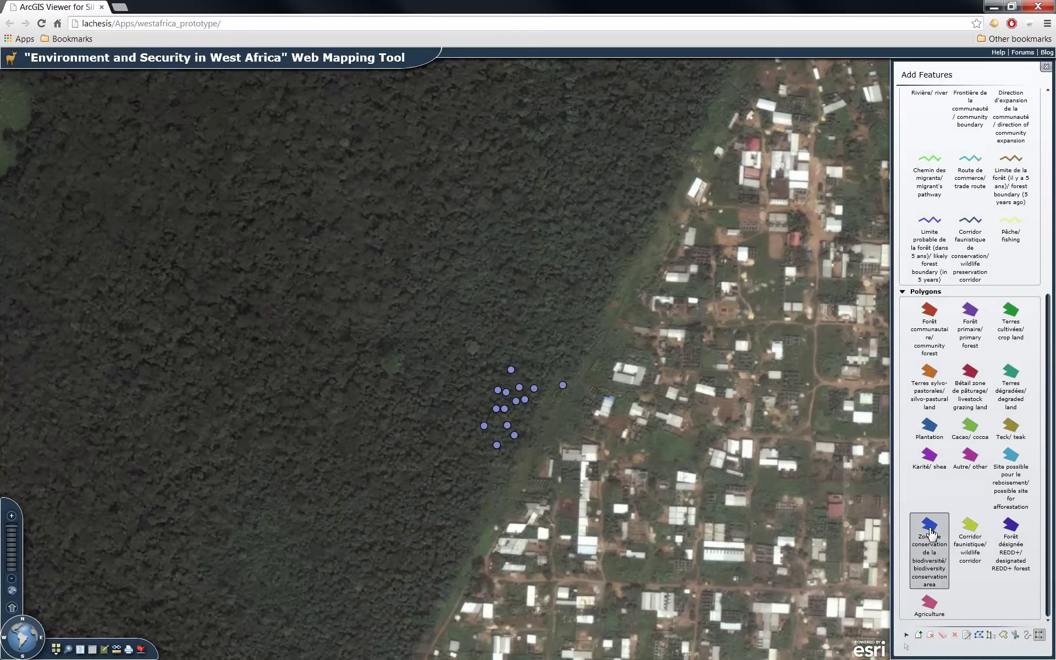
click(583, 359)
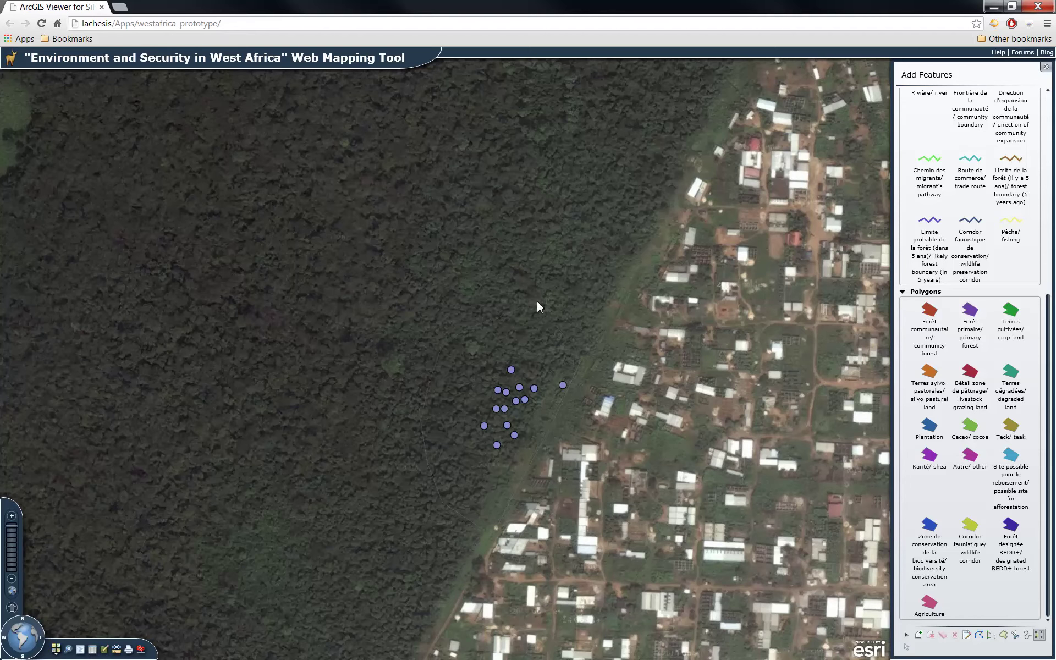
double_click(605, 318)
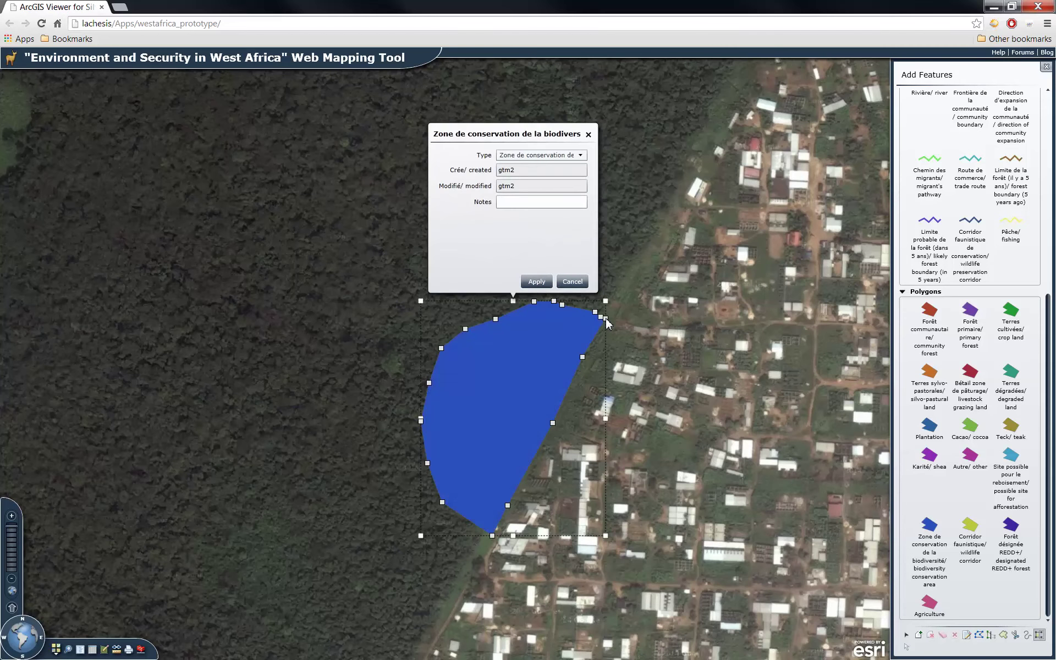
click(572, 281)
Step: Open the attachment file picker for the biodiversity conservation area, leave it without choosing a file, and dismiss the area's details
click(587, 284)
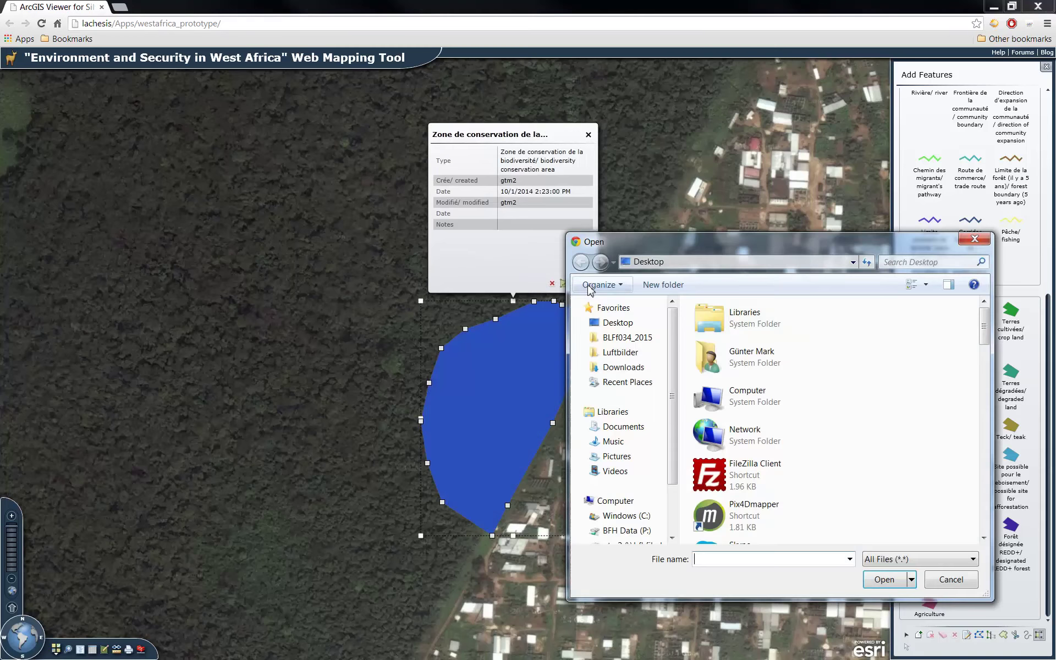
drag(757, 251, 797, 214)
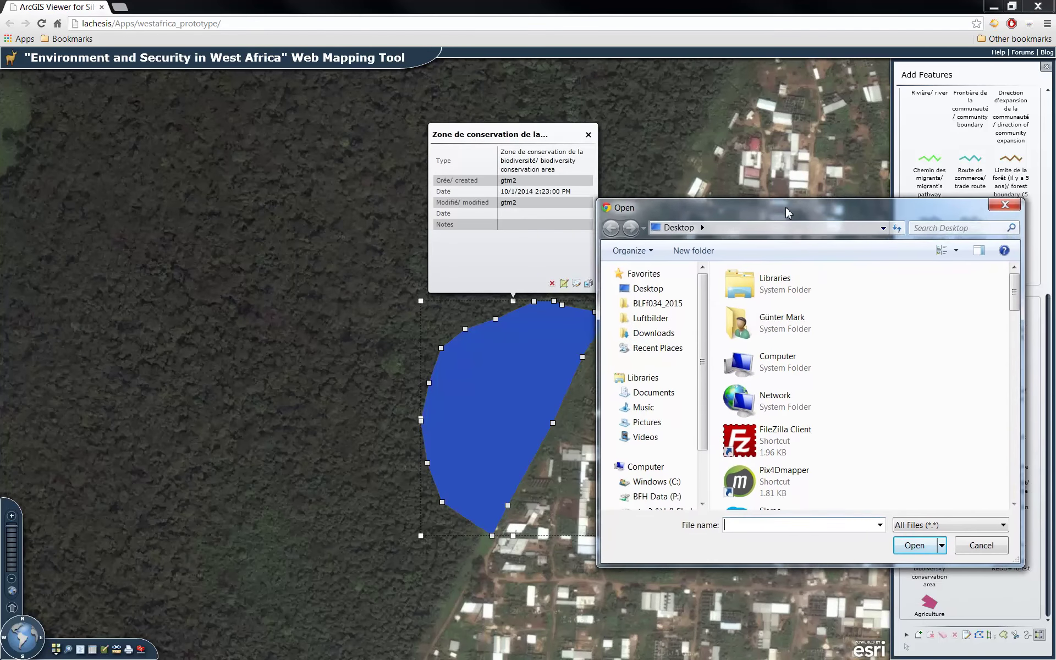
click(994, 546)
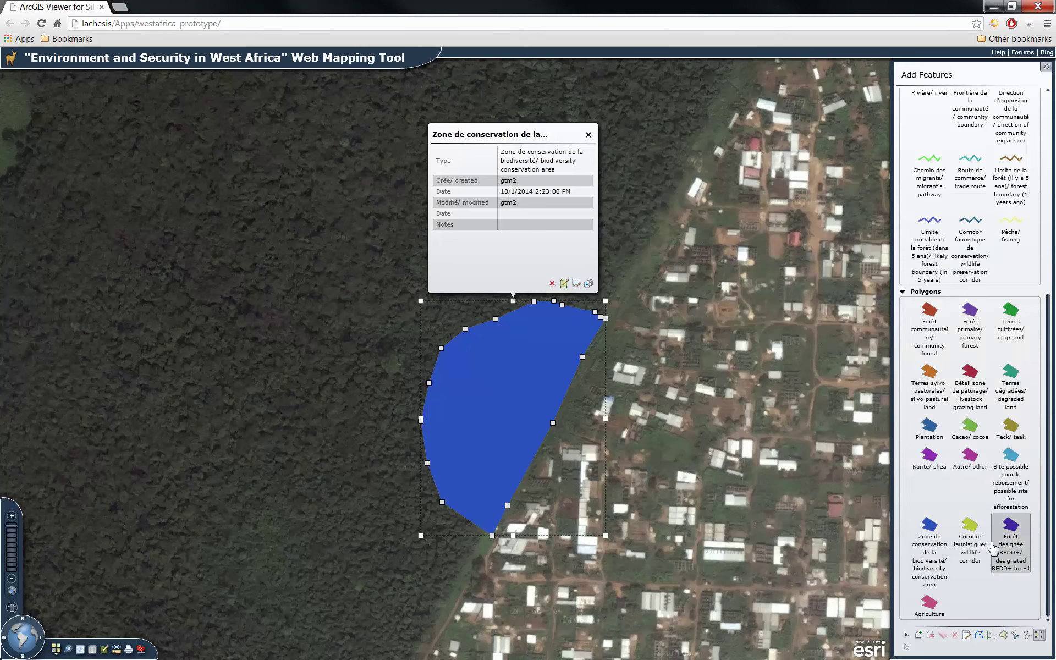
click(589, 134)
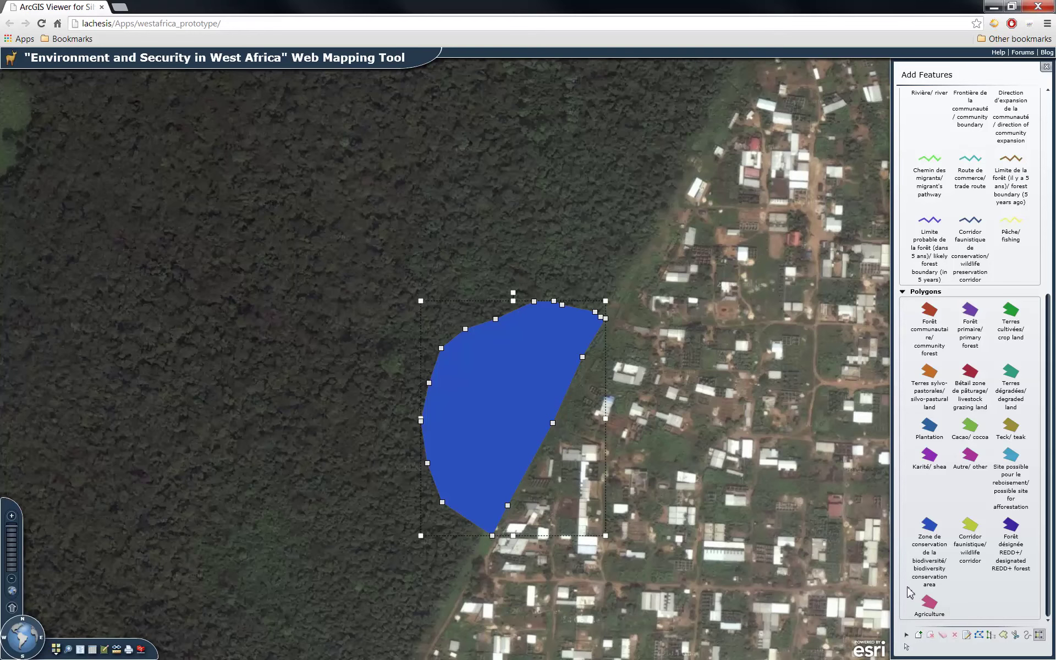
Step: Clear the selection of the conservation area polygon on the map and finish adding features
scroll(621, 412, down, 2)
scroll(625, 410, up, 2)
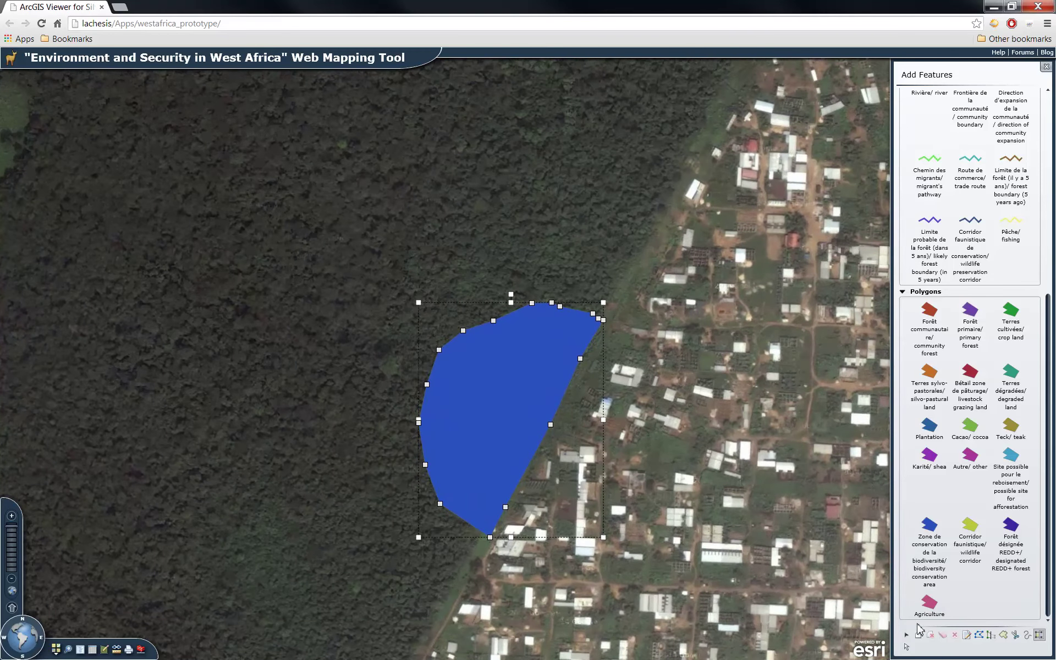
click(905, 636)
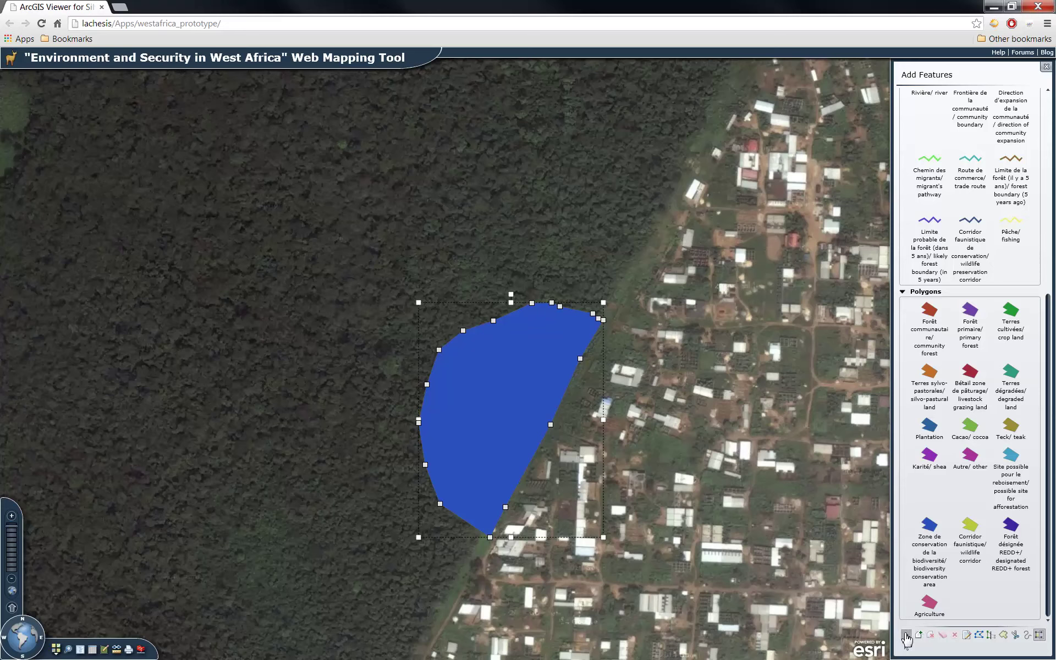
click(509, 419)
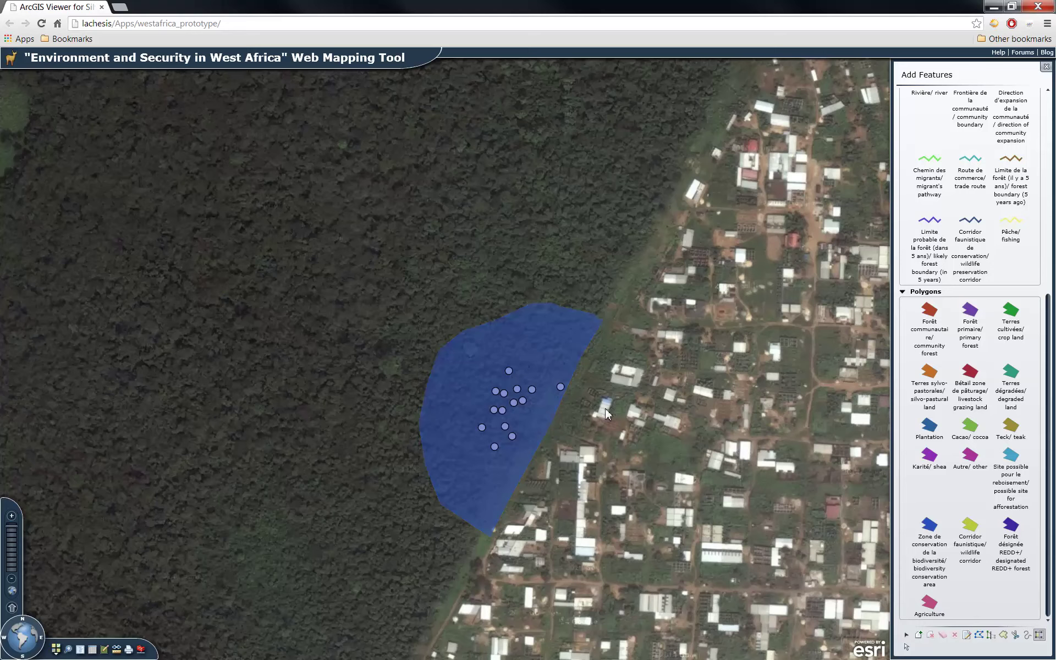
click(1046, 68)
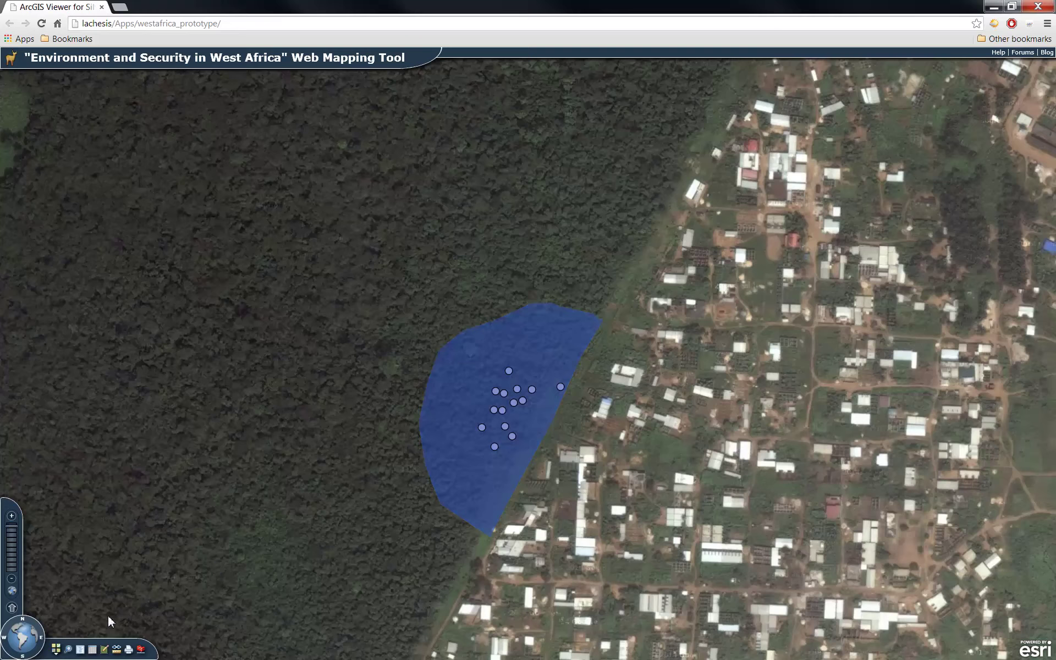
Step: Show the map contents and open the attribute table of the Polygons layer
click(82, 649)
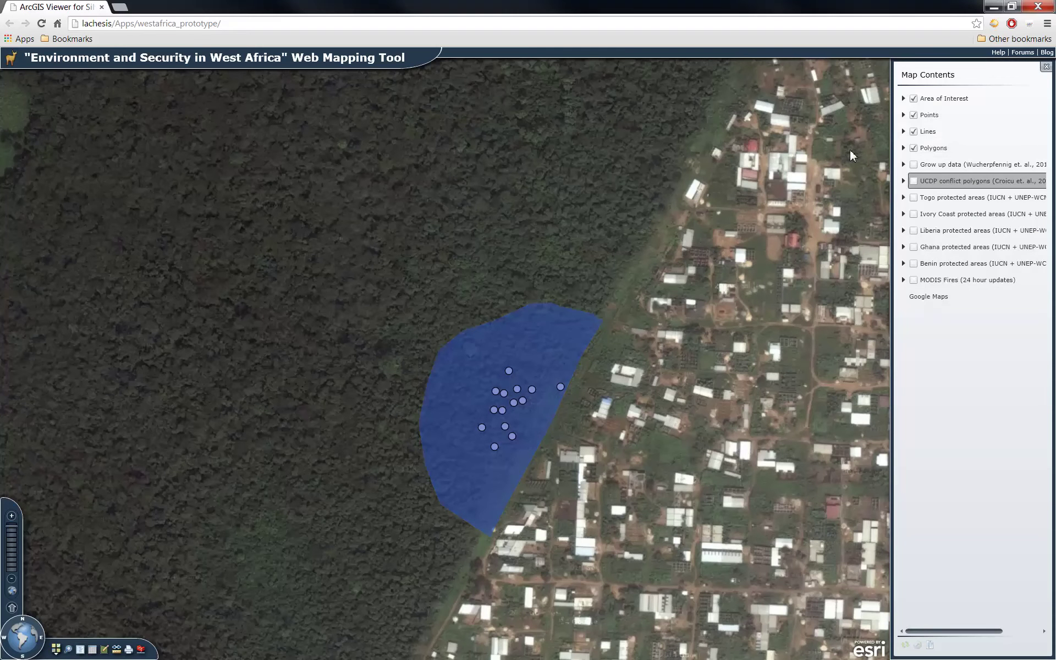
click(935, 154)
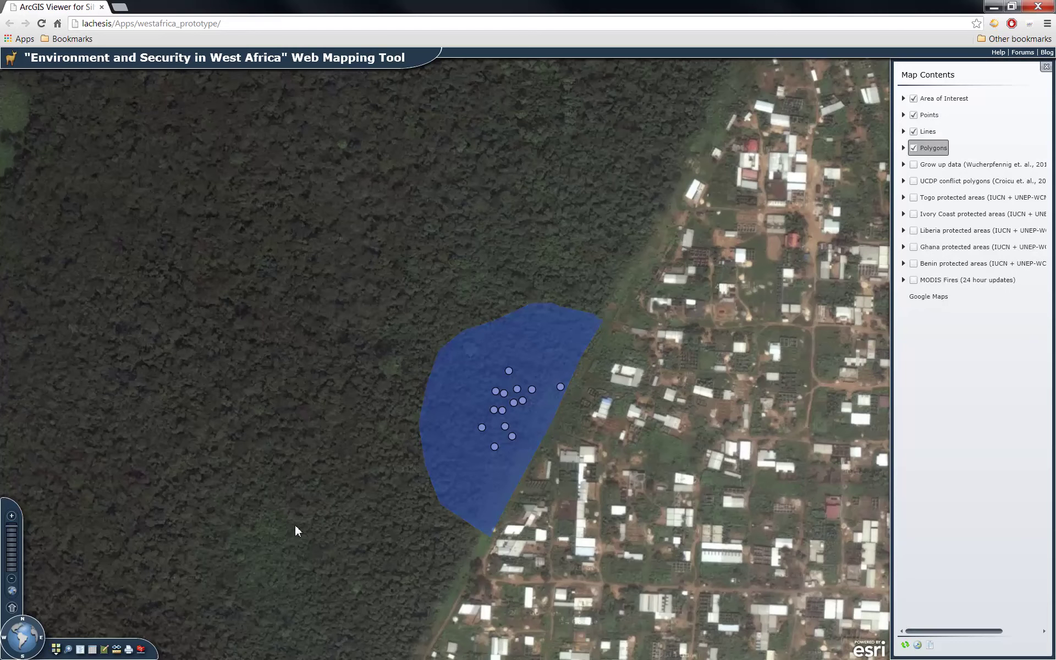
click(92, 650)
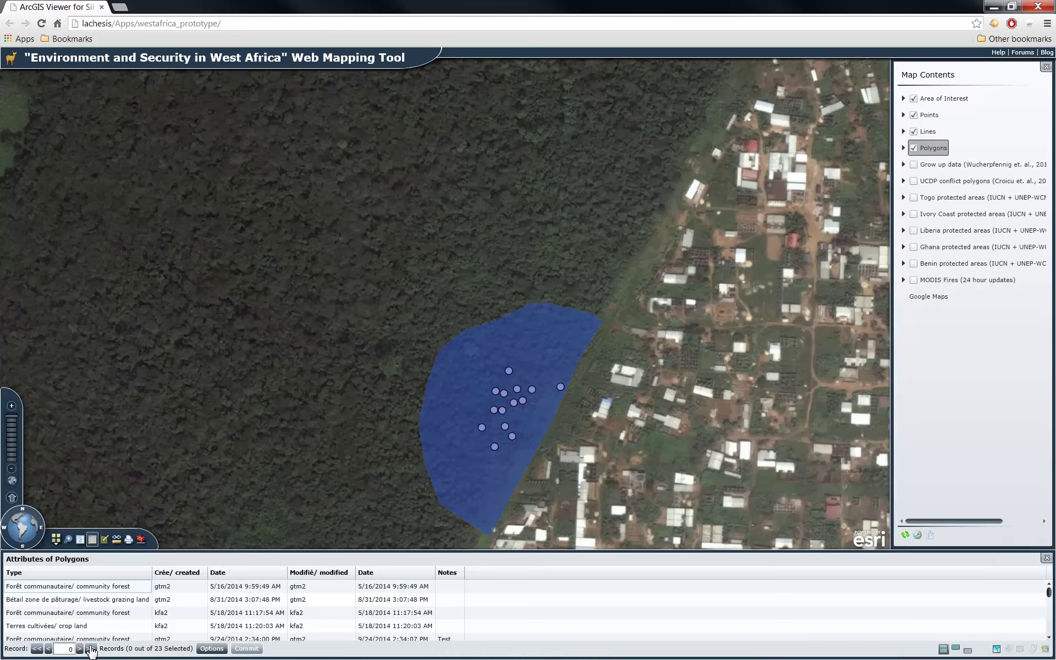
Step: Sort the polygon attributes by creator in ascending order and examine the biodiversity conservation area records
click(188, 575)
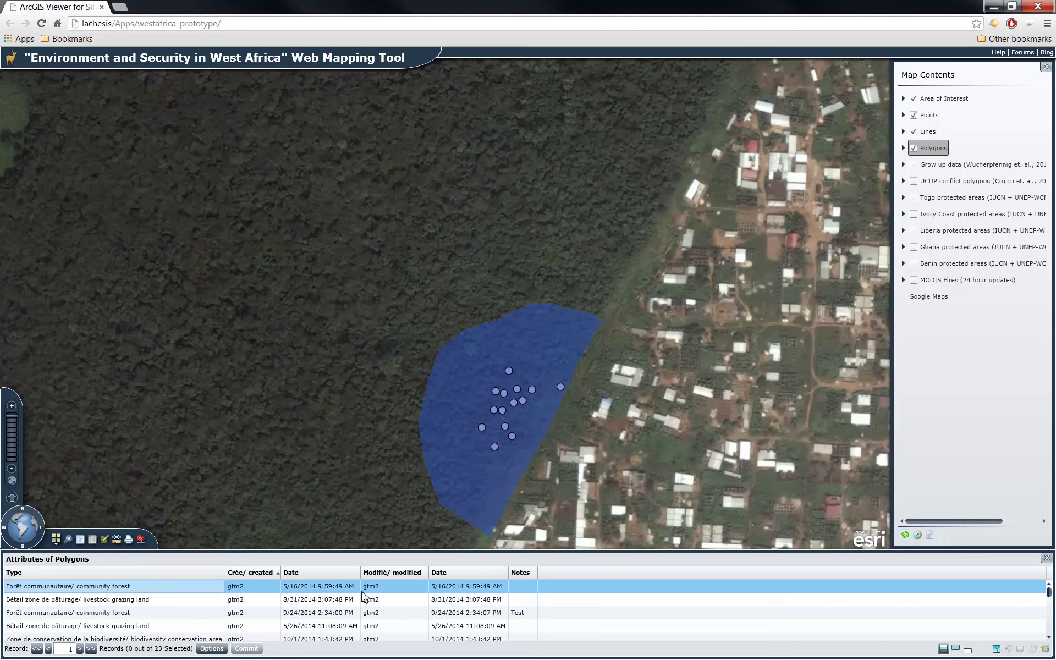
click(273, 576)
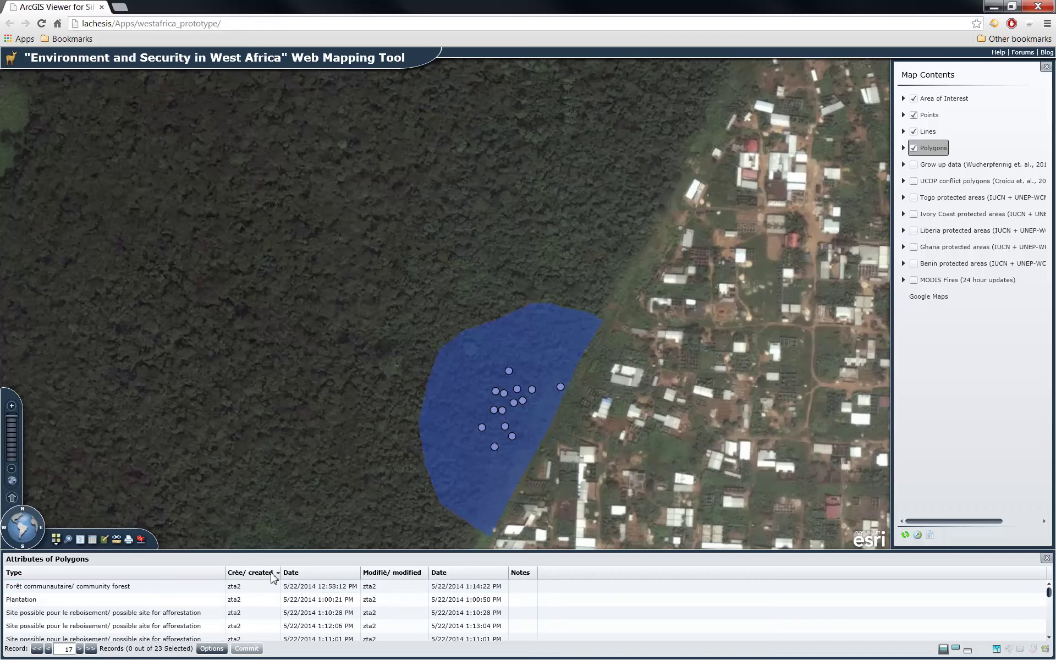
click(273, 575)
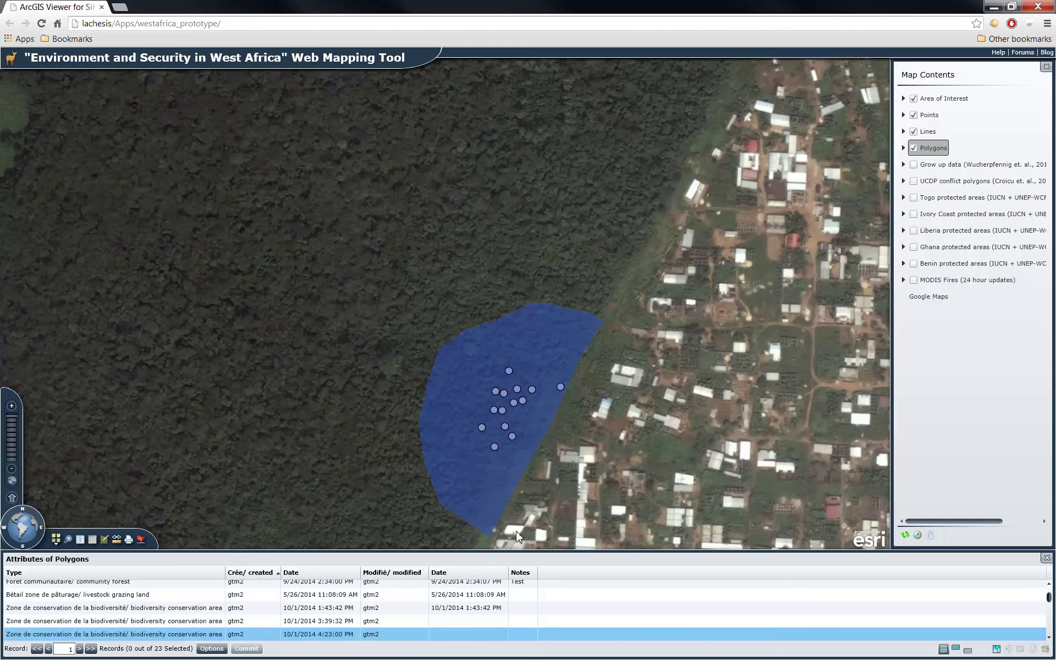
drag(1049, 600, 1050, 588)
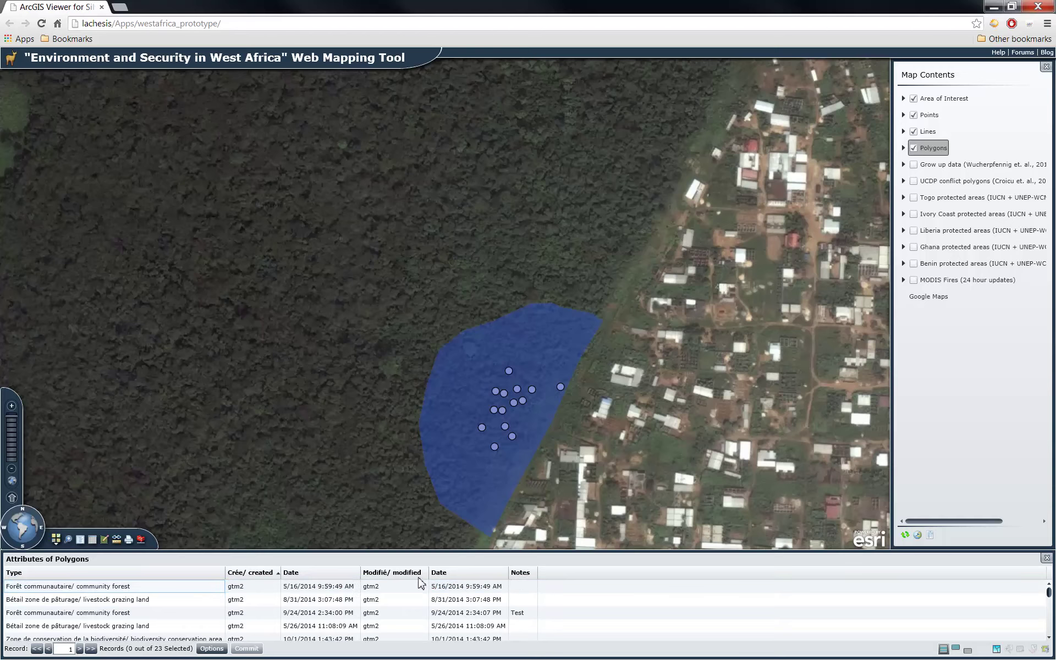
scroll(421, 582, down, 1)
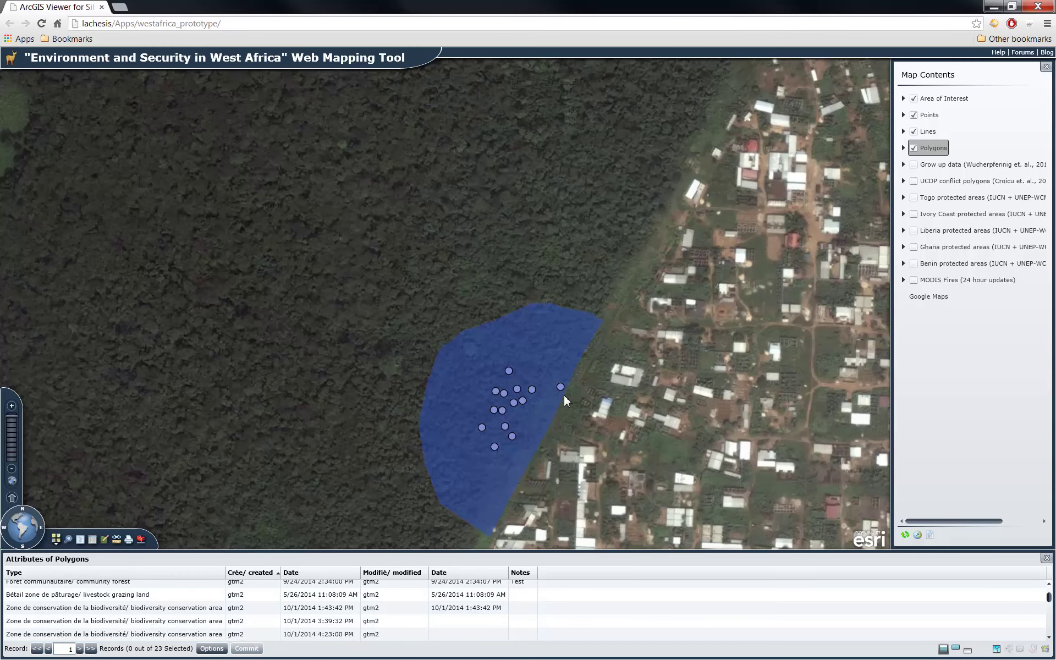
Step: View the attribute table of the Points layer, then close the table and the map contents
click(928, 116)
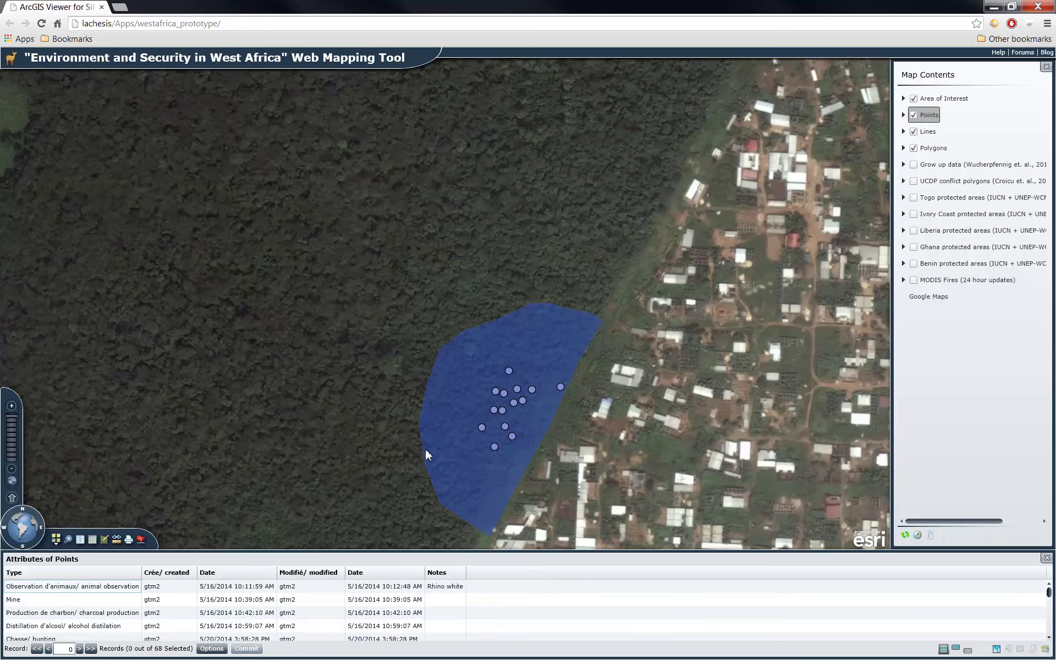
click(265, 612)
click(1046, 557)
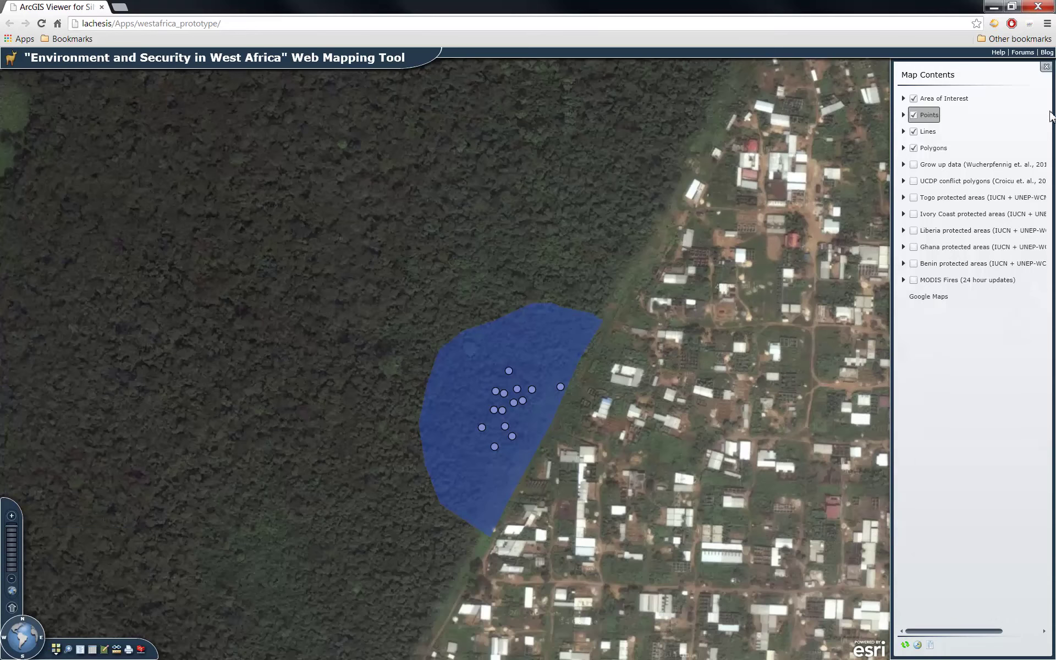
click(1046, 67)
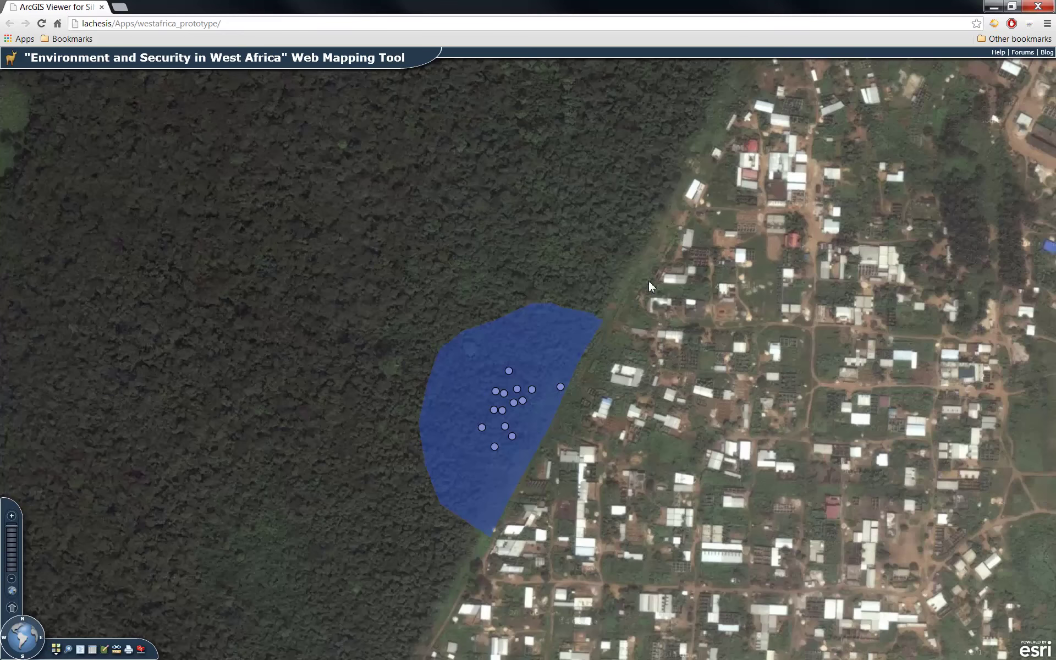
Step: Measure the conservation area by tracing its outline with a polygon measurement shape
click(117, 649)
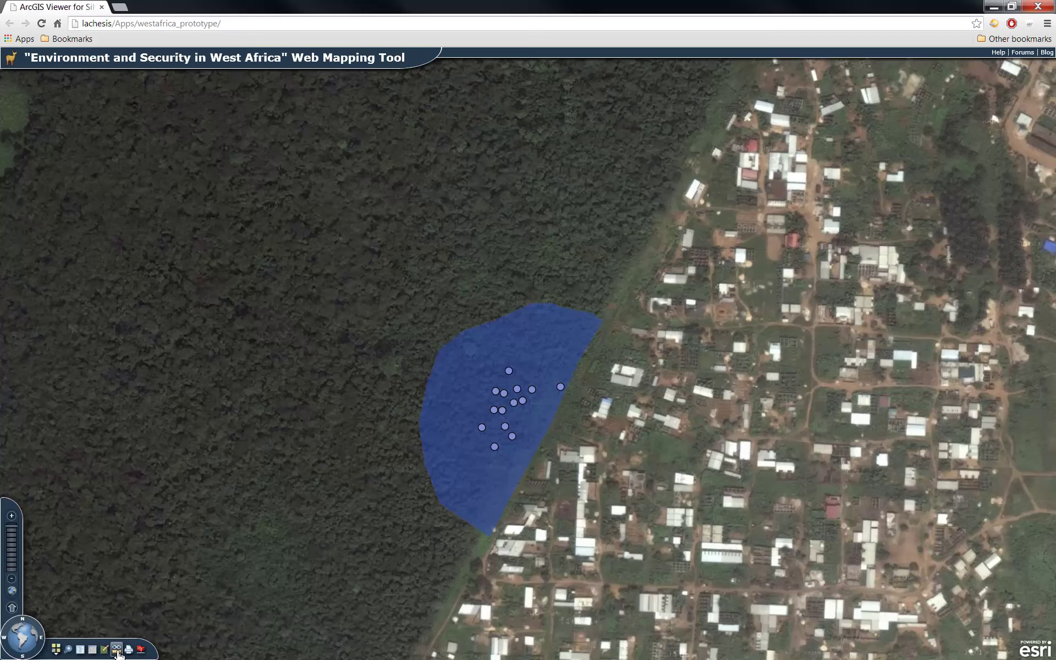
drag(495, 292, 731, 267)
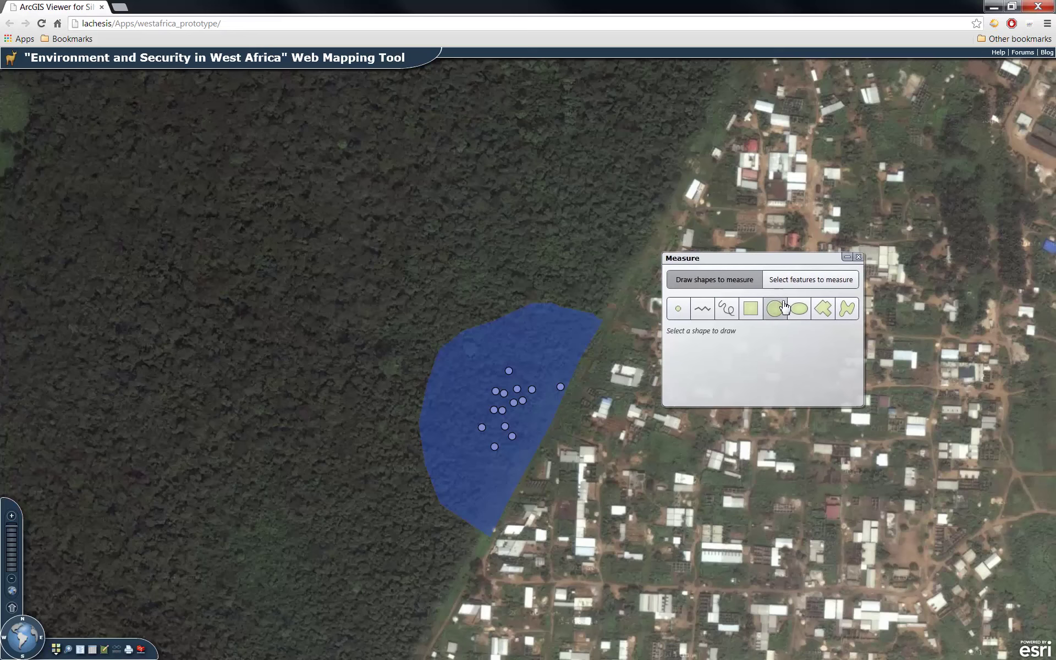
click(823, 314)
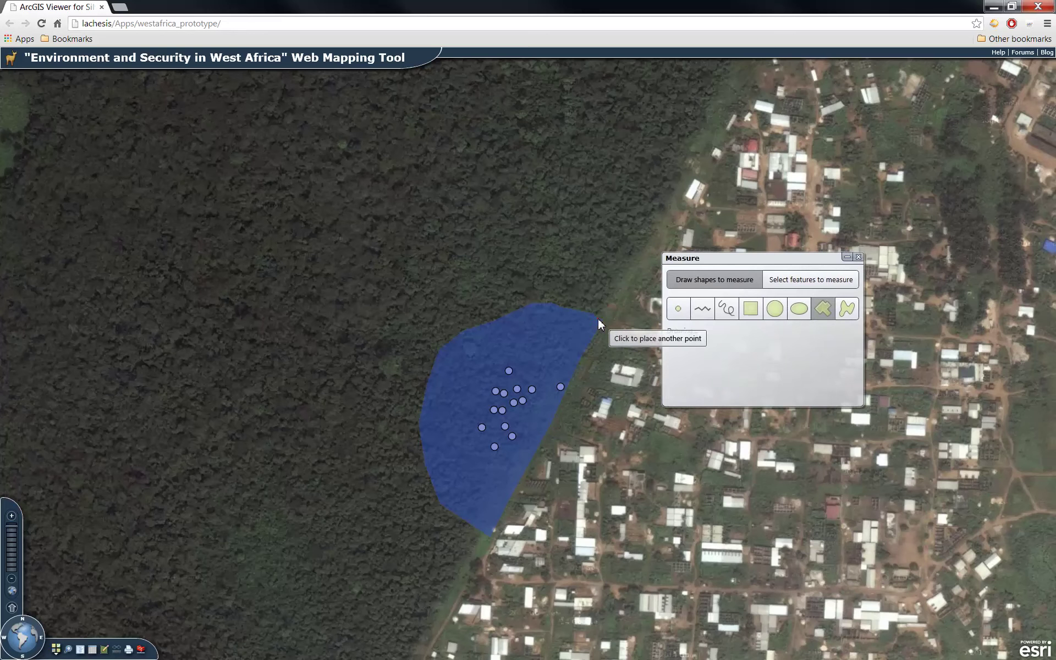
click(577, 312)
click(545, 304)
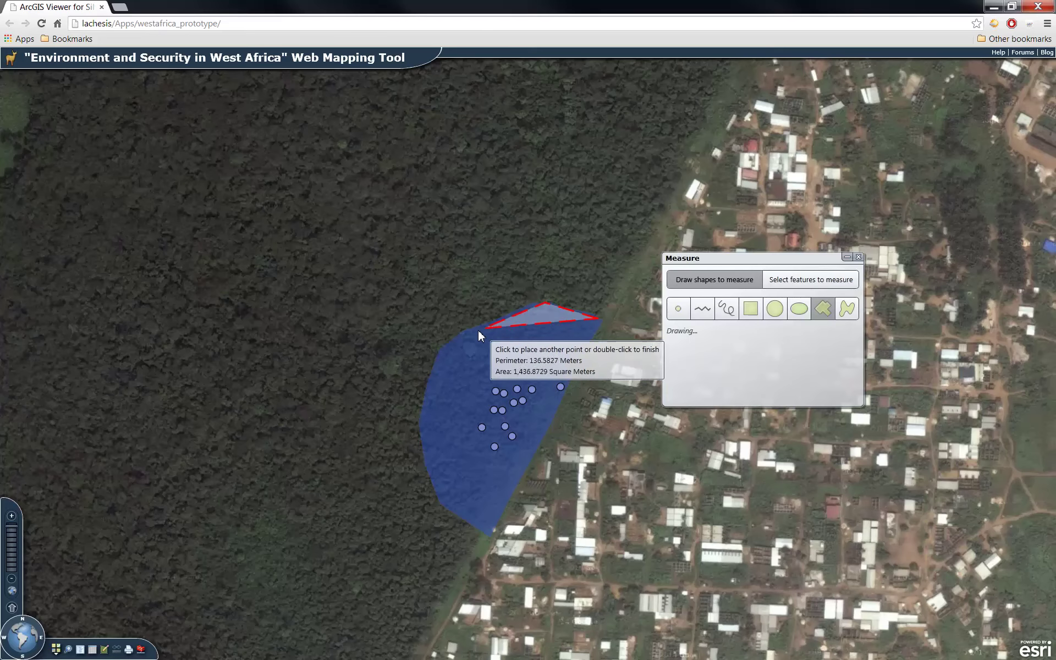
click(461, 332)
click(428, 381)
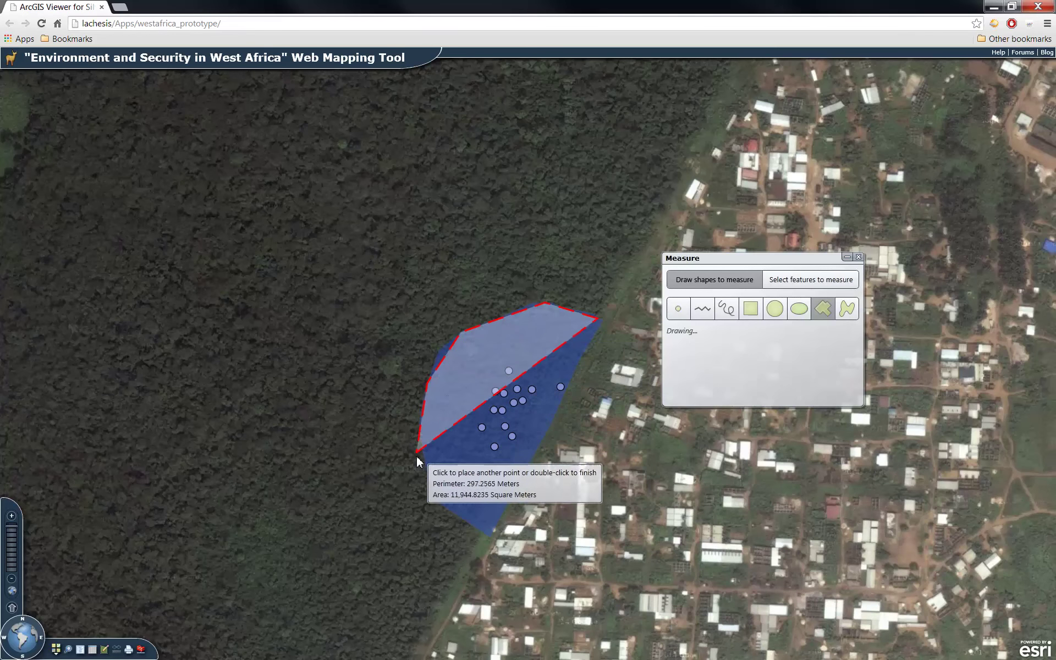
click(426, 476)
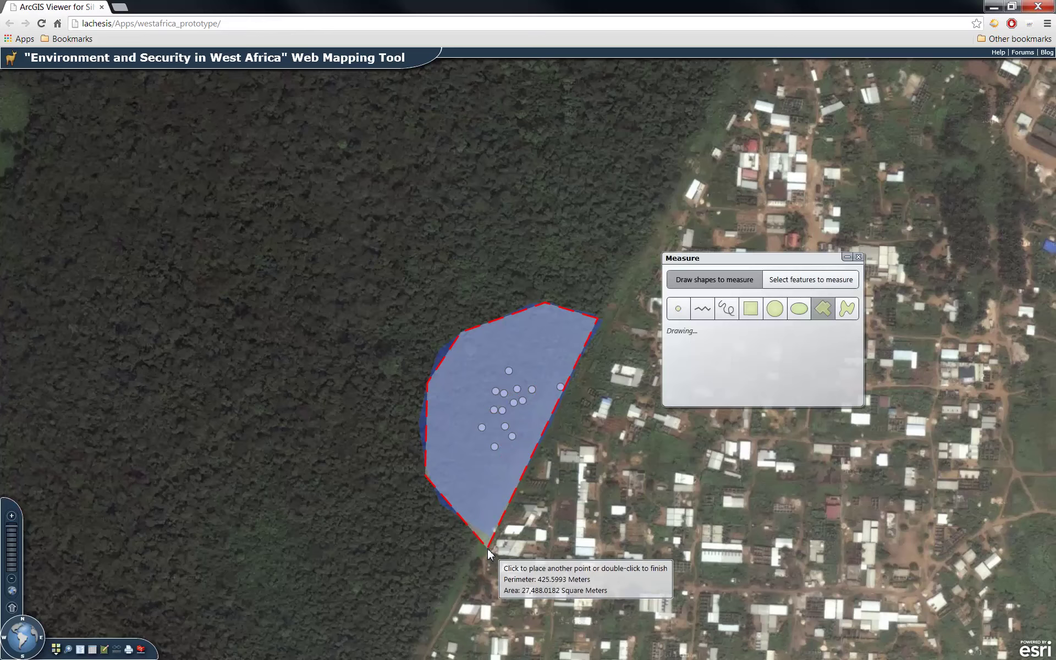
double_click(488, 549)
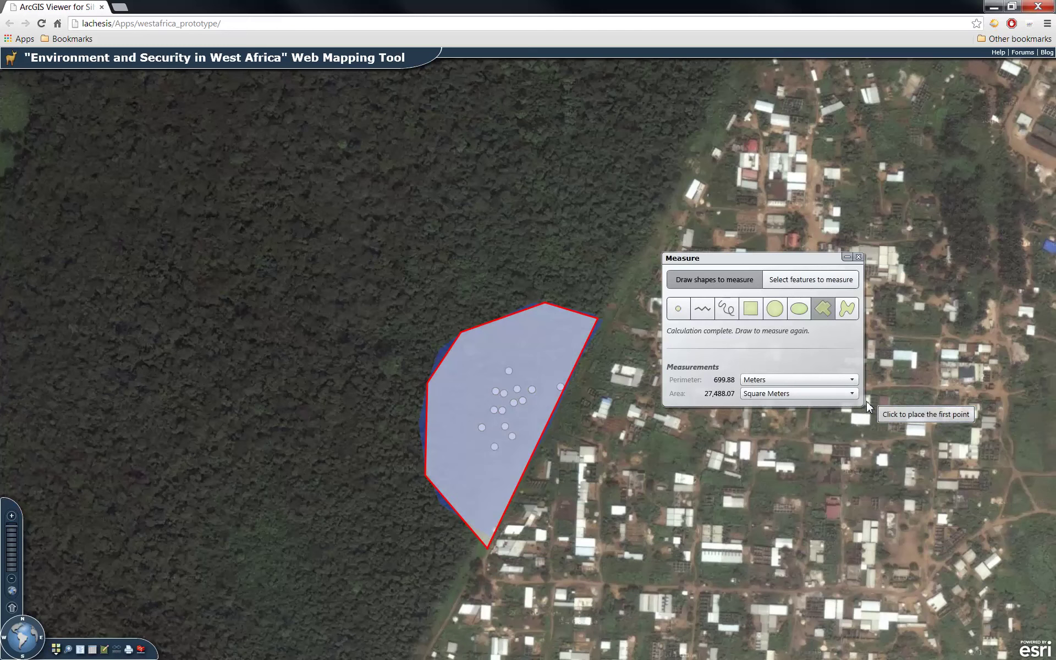
Step: Display the measured area in hectares and close the measurement tool
click(853, 394)
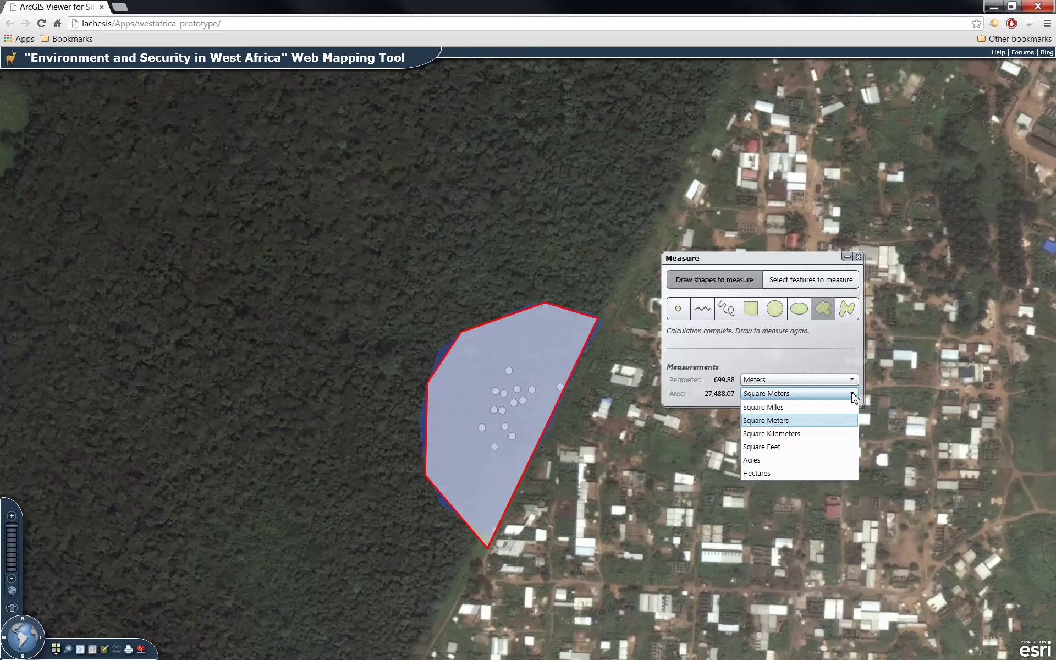
click(765, 473)
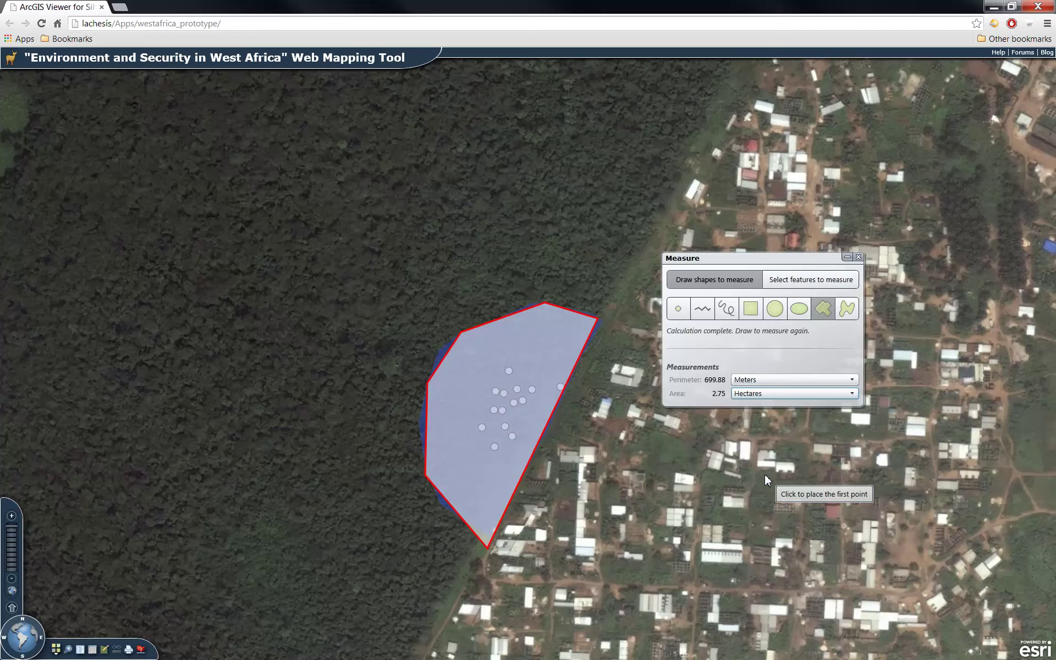
click(859, 257)
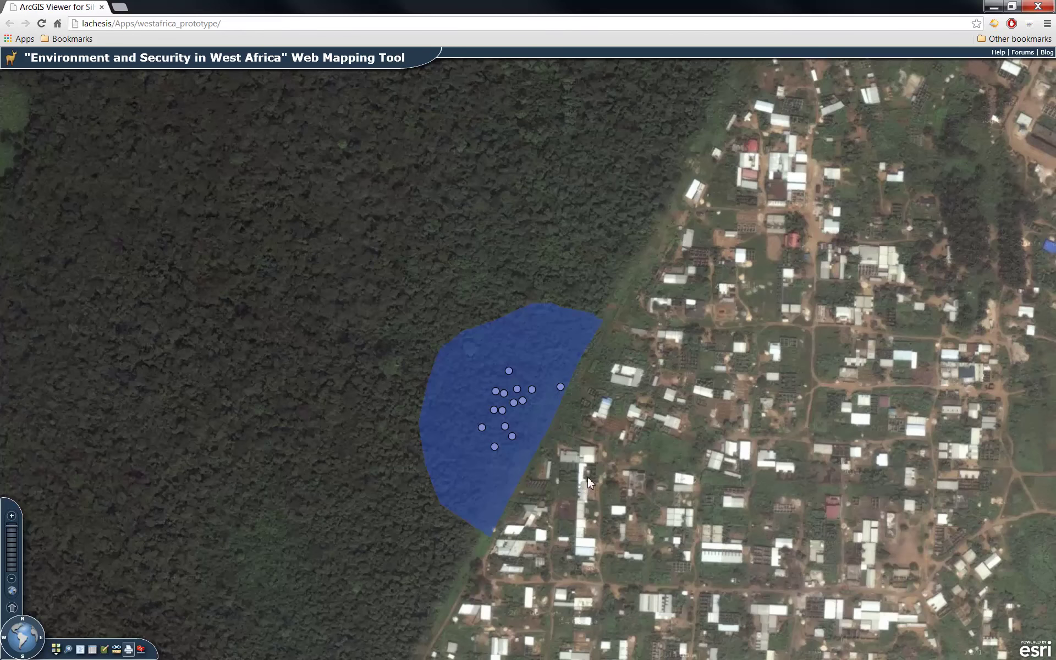
Step: Open the Extract Data Task and choose Points and Polygons as the layers to clip
click(141, 651)
drag(518, 291, 215, 242)
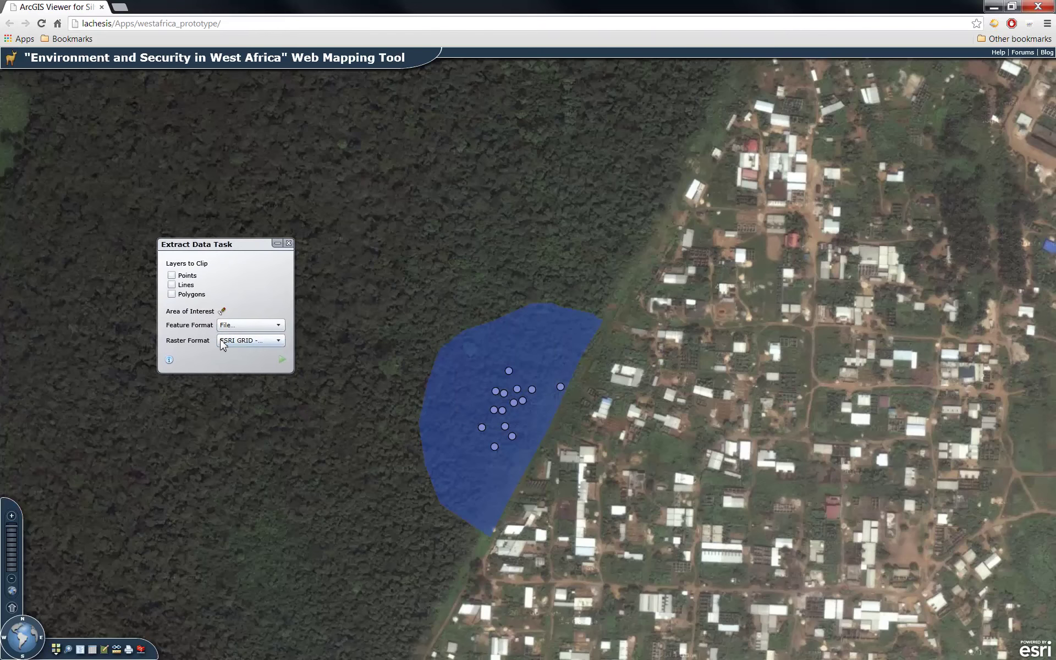
click(171, 275)
click(172, 294)
Step: Draw a four-sided area of interest around the conservation area and its animal observation points
click(221, 311)
click(372, 269)
click(391, 603)
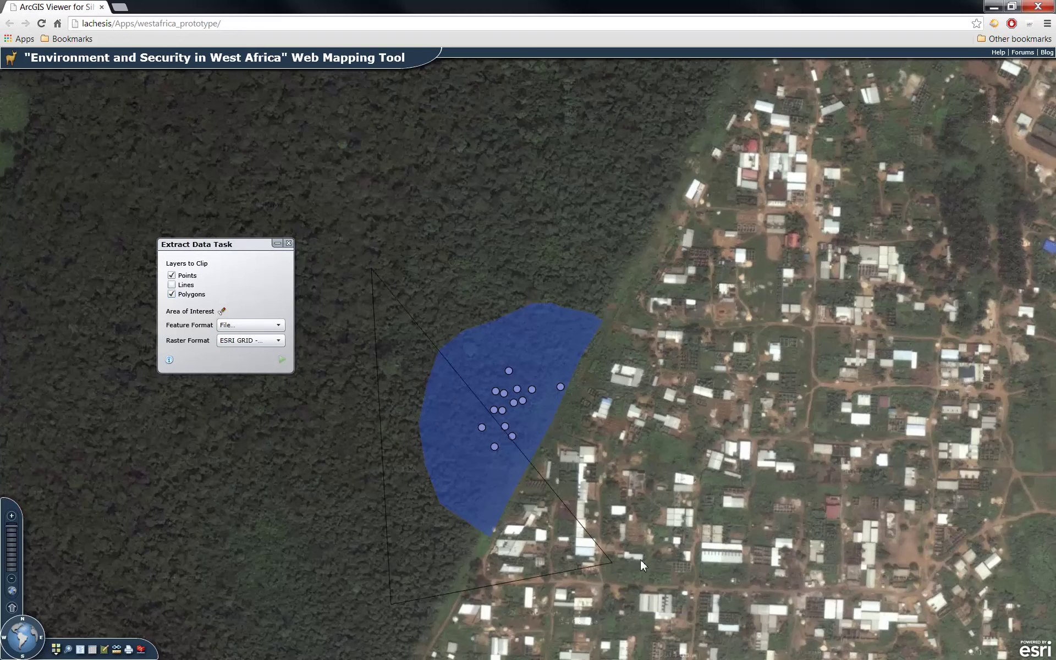
click(736, 561)
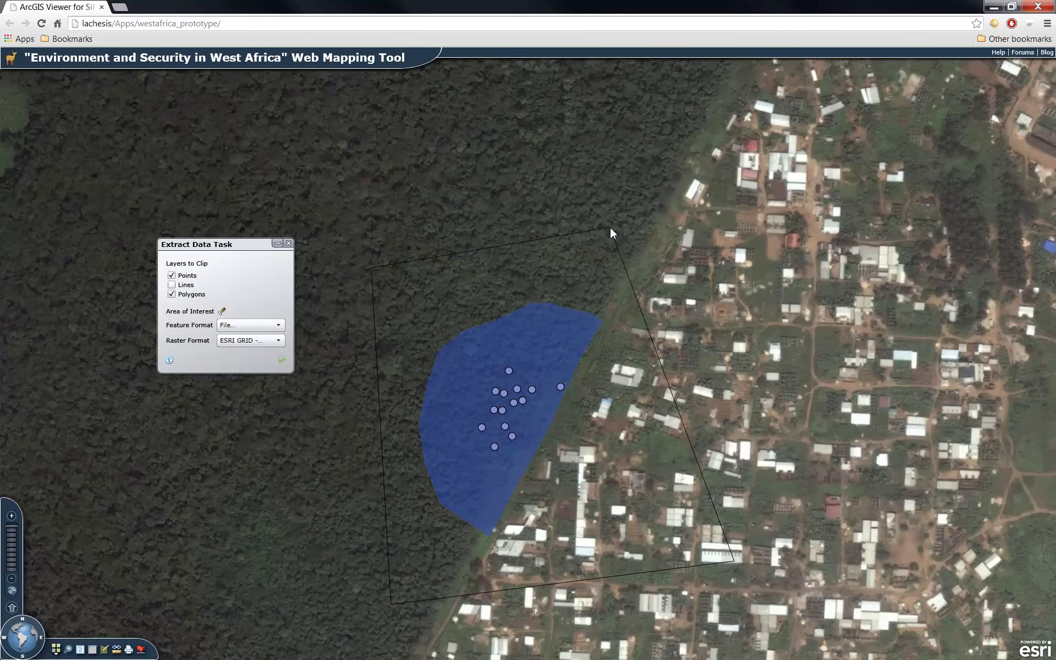
Step: Run the data extraction and save the output zip file to the Desktop as rhino
click(283, 361)
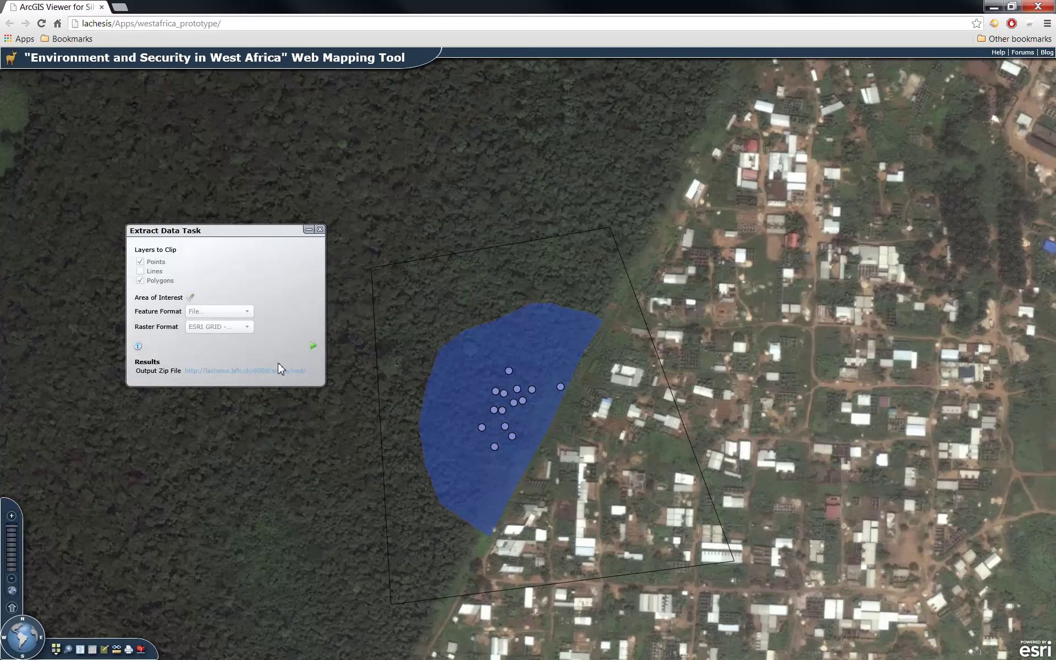
click(269, 378)
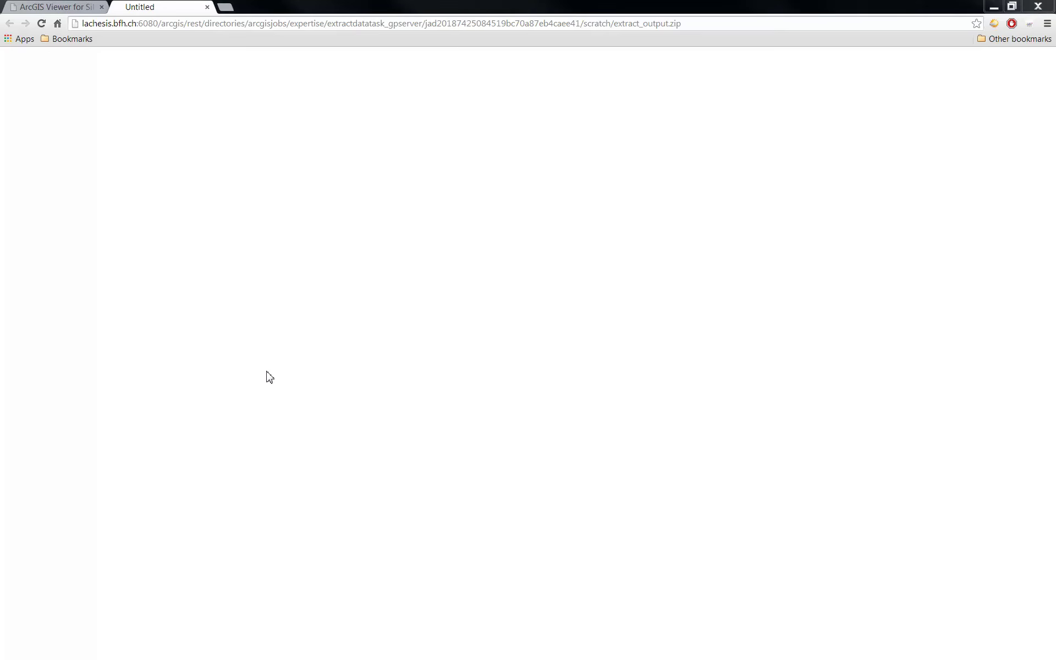
click(675, 288)
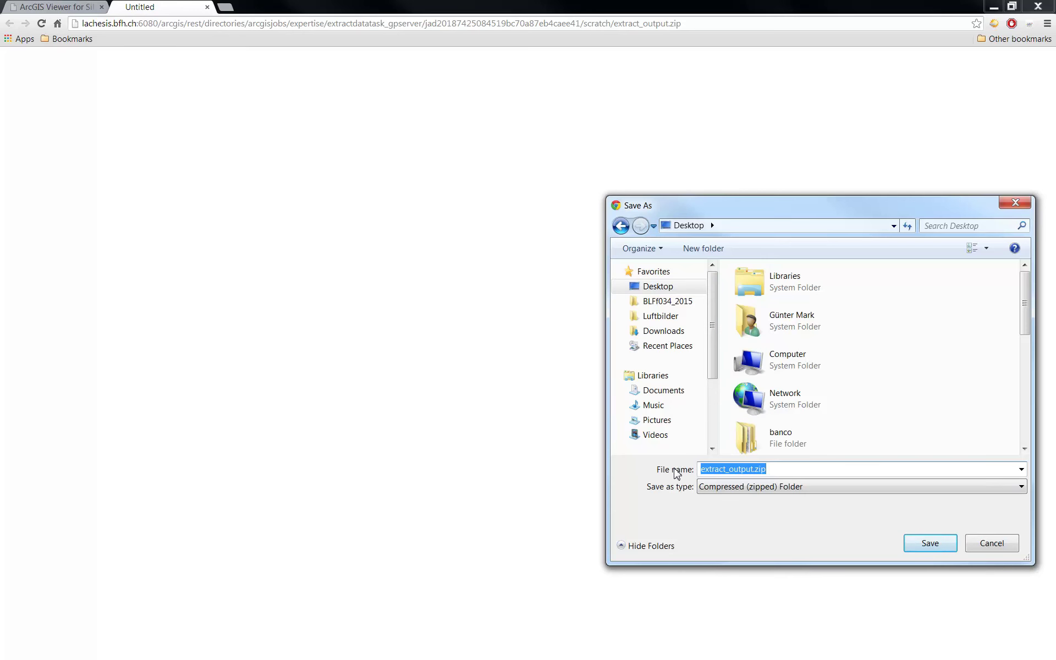
text(rhino)
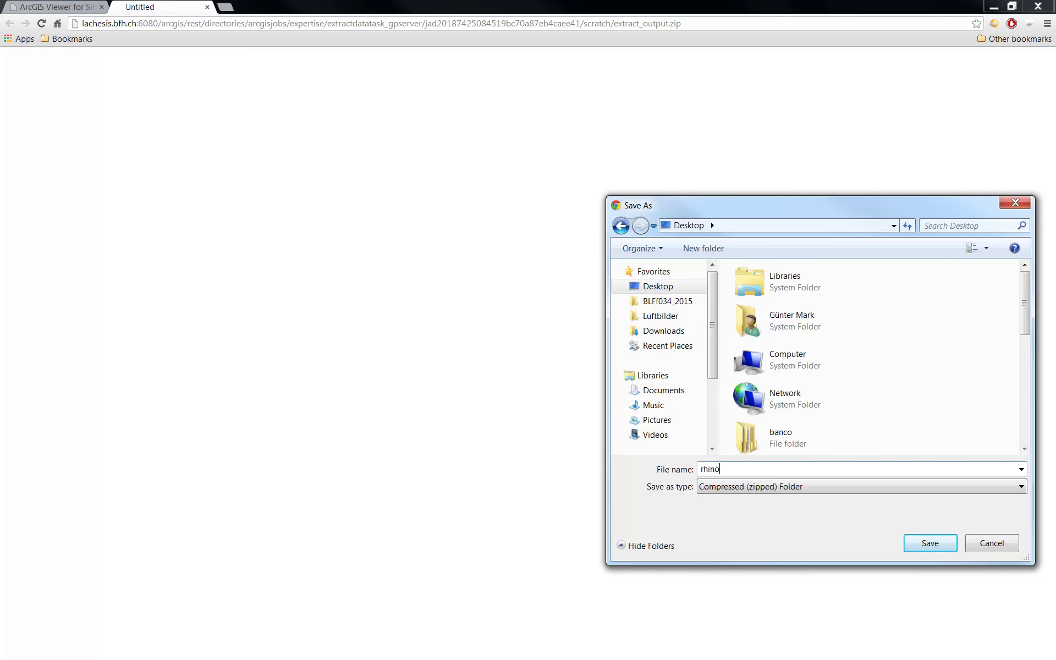
click(935, 545)
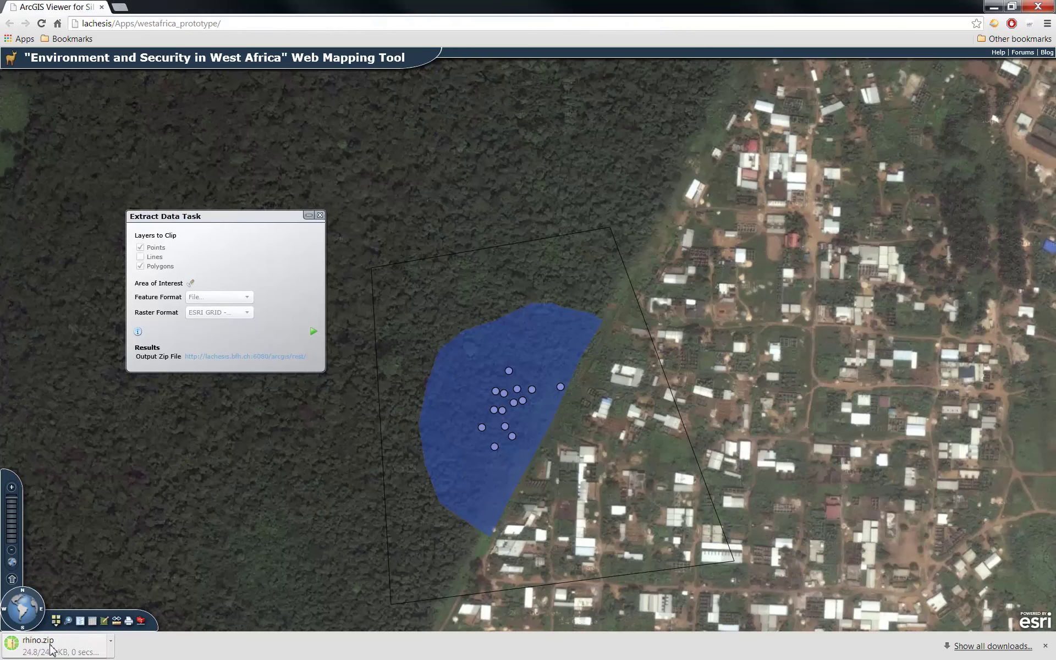
Step: Open the downloaded rhino.zip, extract all its files to the Desktop\rhino folder, and close the archive window
click(38, 645)
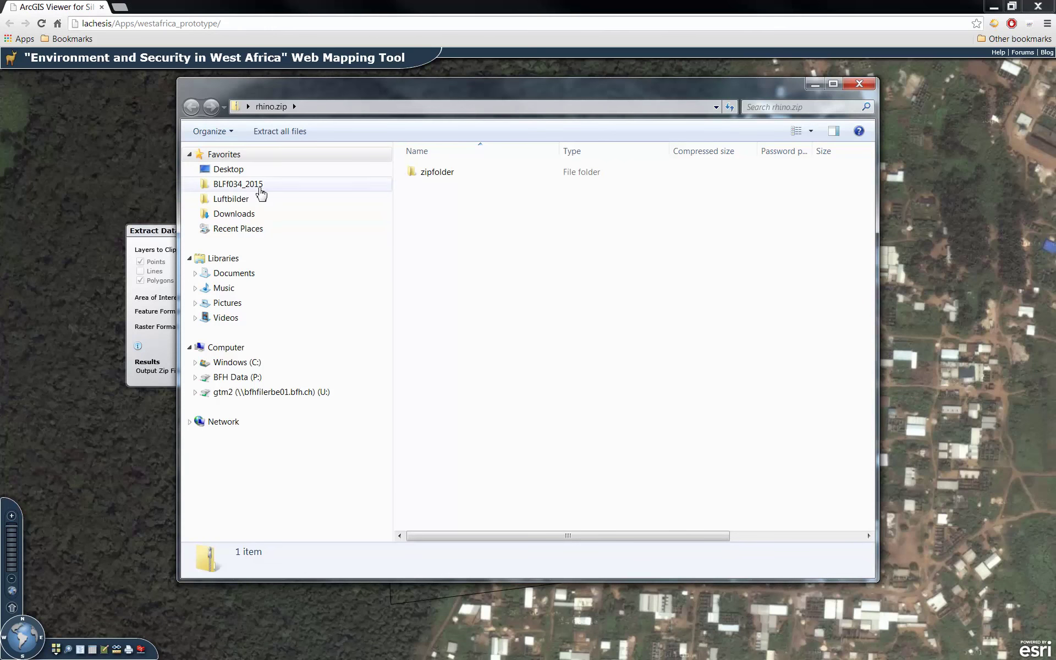
click(278, 143)
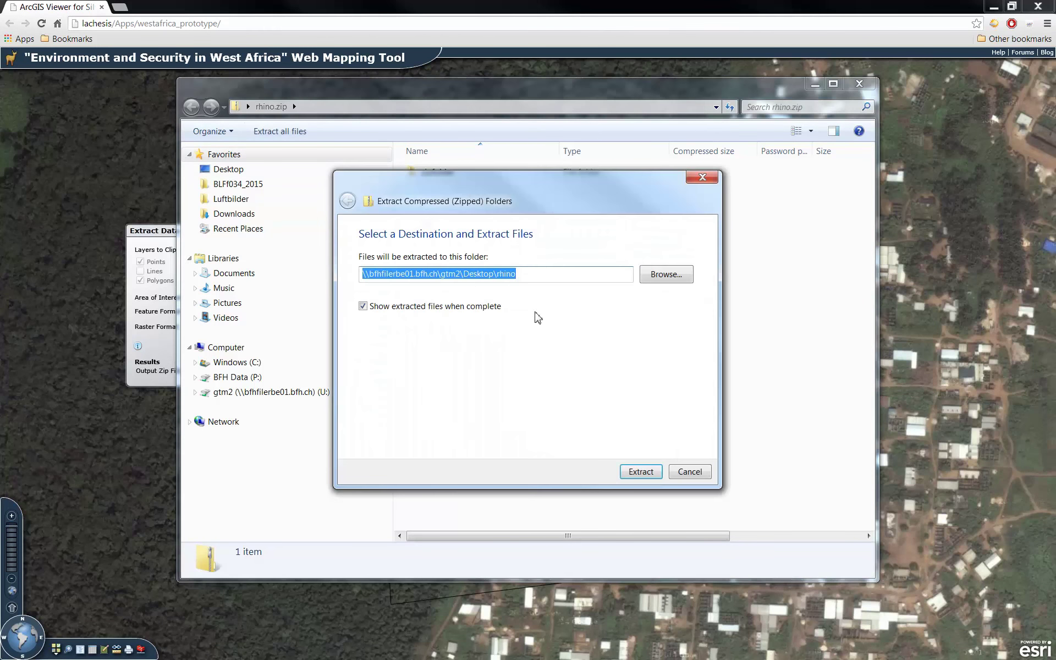
click(651, 478)
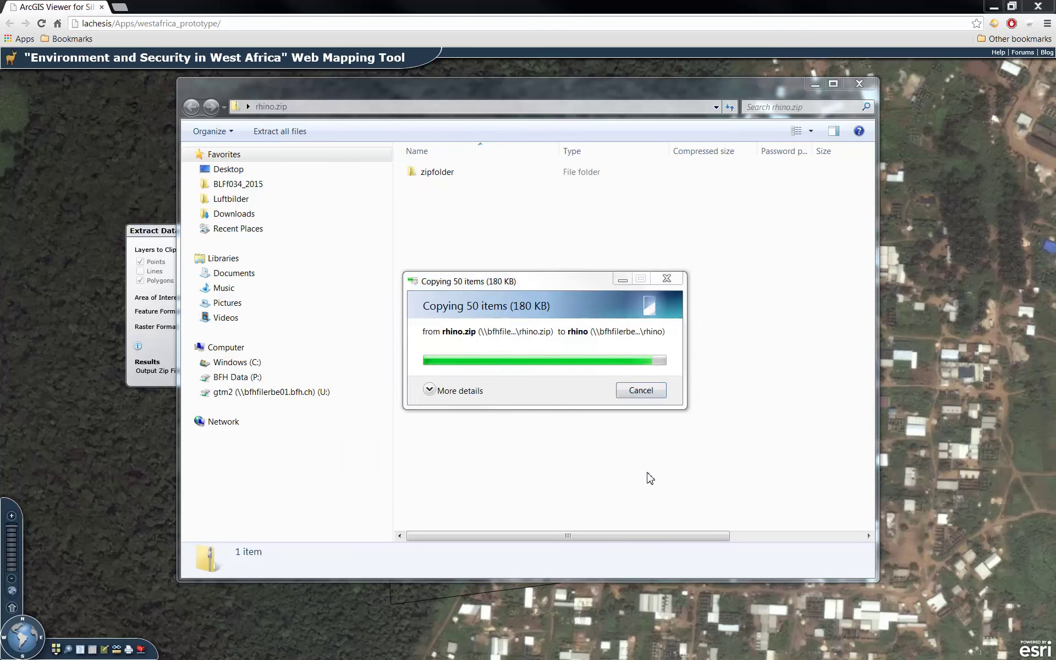
click(859, 86)
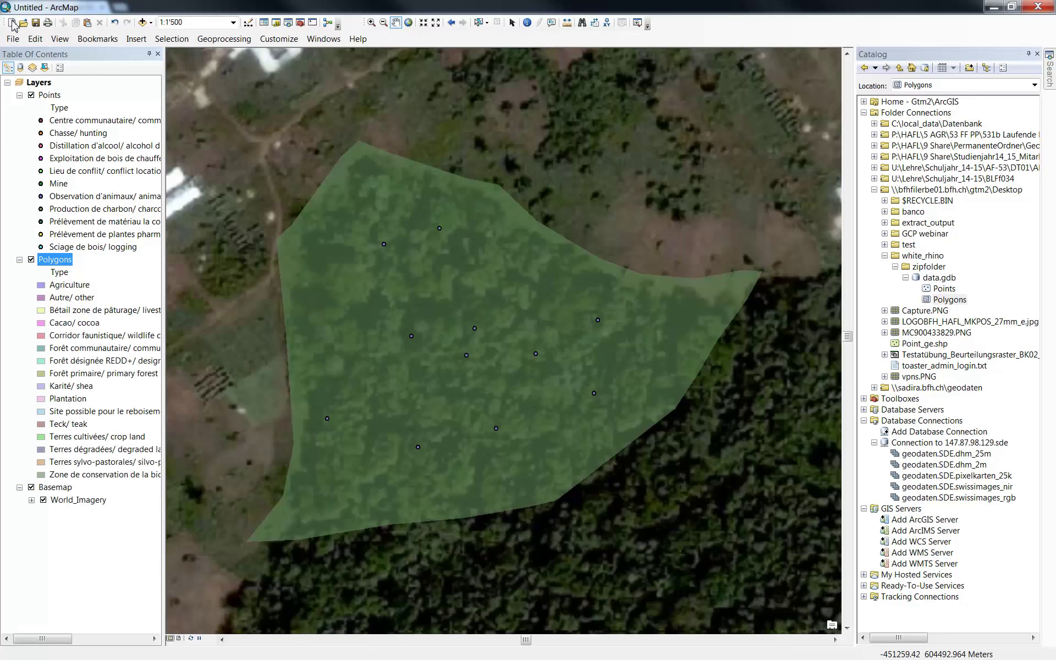
Step: Switch to ArcMap and start a new Blank Map without saving changes to the untitled map
click(12, 23)
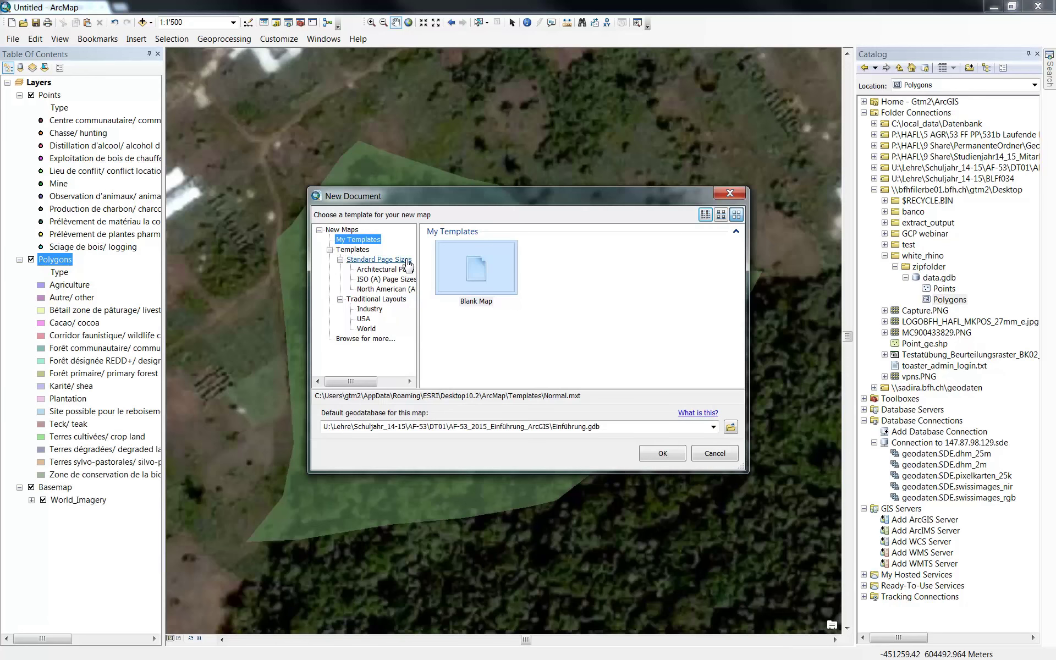
click(472, 275)
click(657, 450)
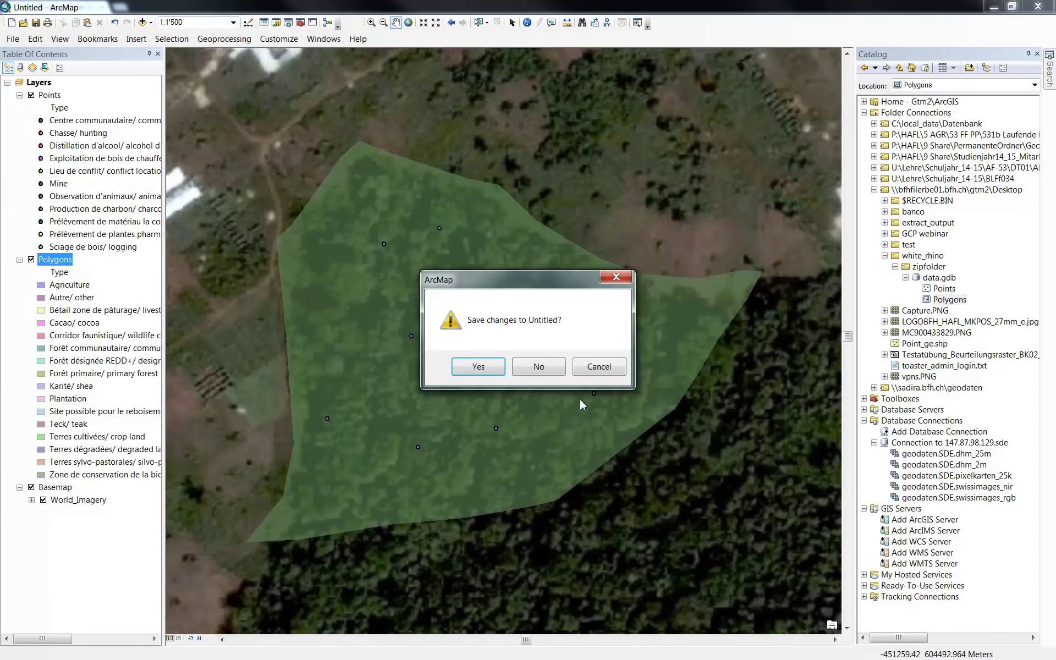
click(539, 367)
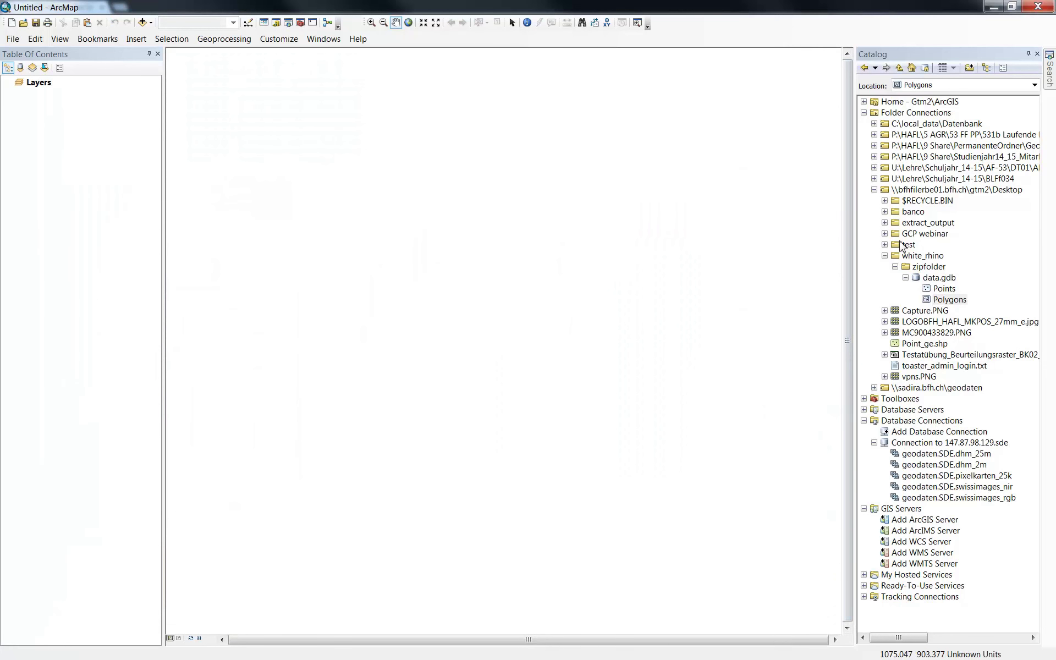
Step: Refresh the Desktop folder connection in the catalog and expand rhino, zipfolder and data.gdb
right_click(900, 189)
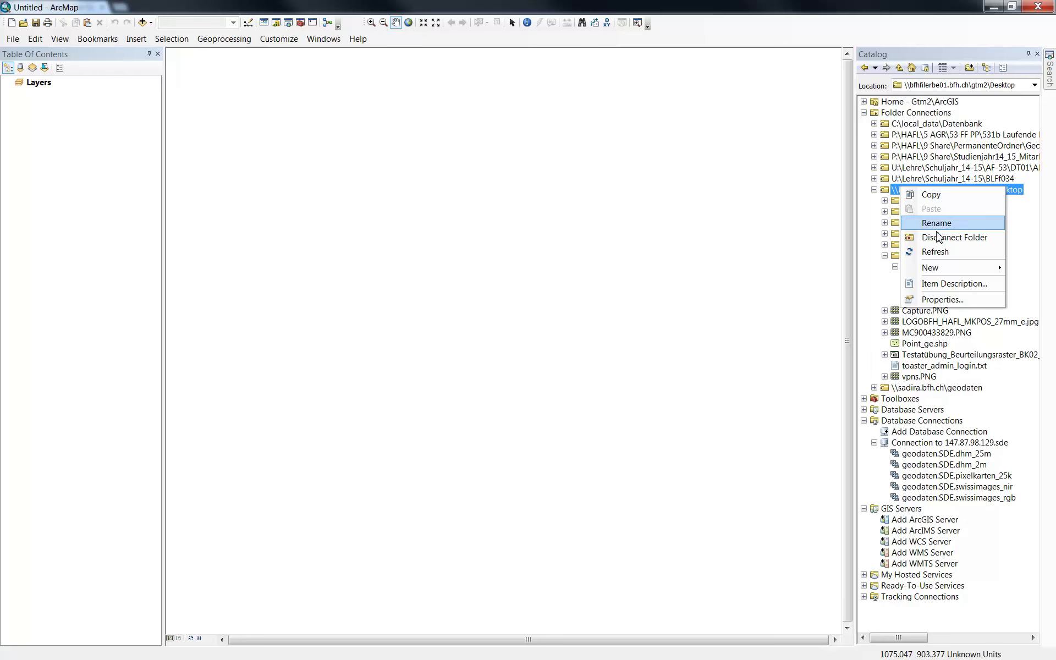
click(942, 256)
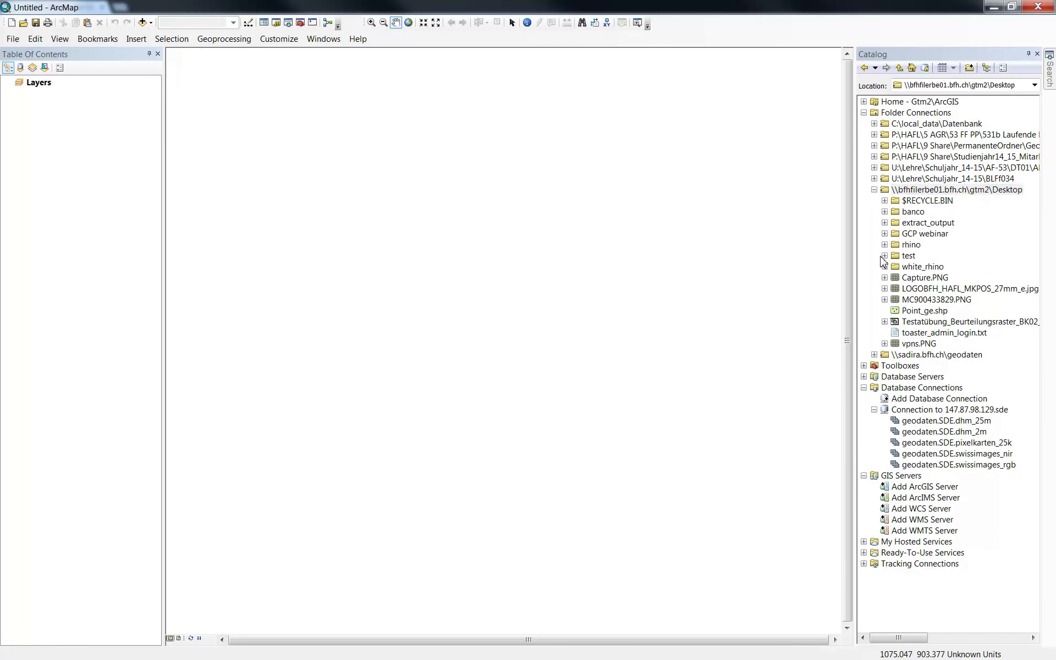
click(884, 244)
click(895, 256)
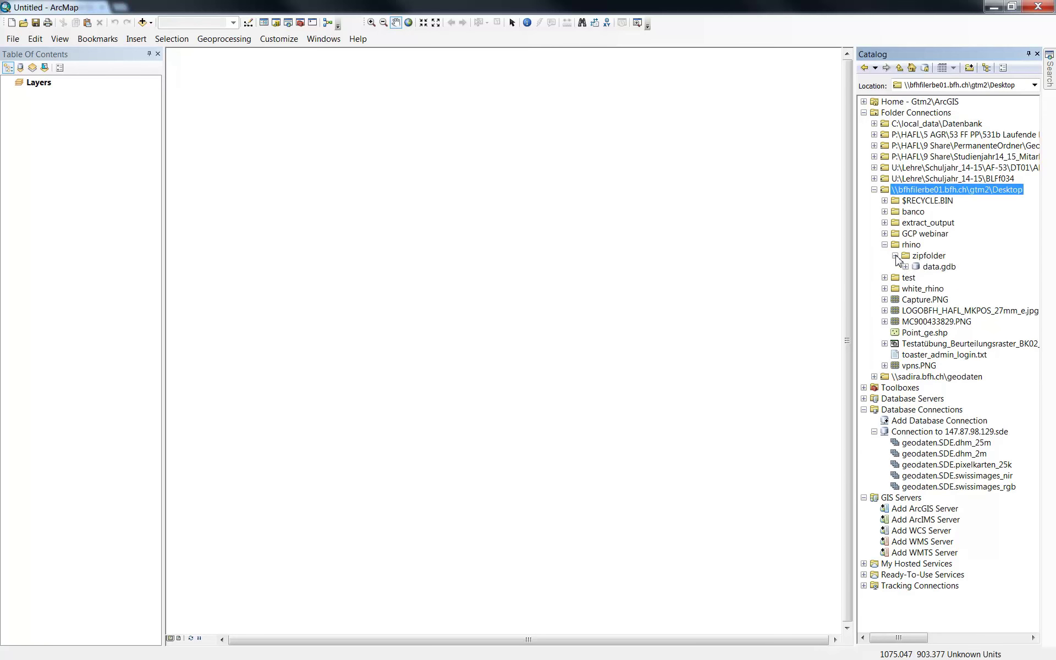
click(906, 267)
Step: Add the Points and Polygons feature classes from data.gdb to the map and zoom to the Polygons layer
drag(938, 277, 151, 184)
click(950, 288)
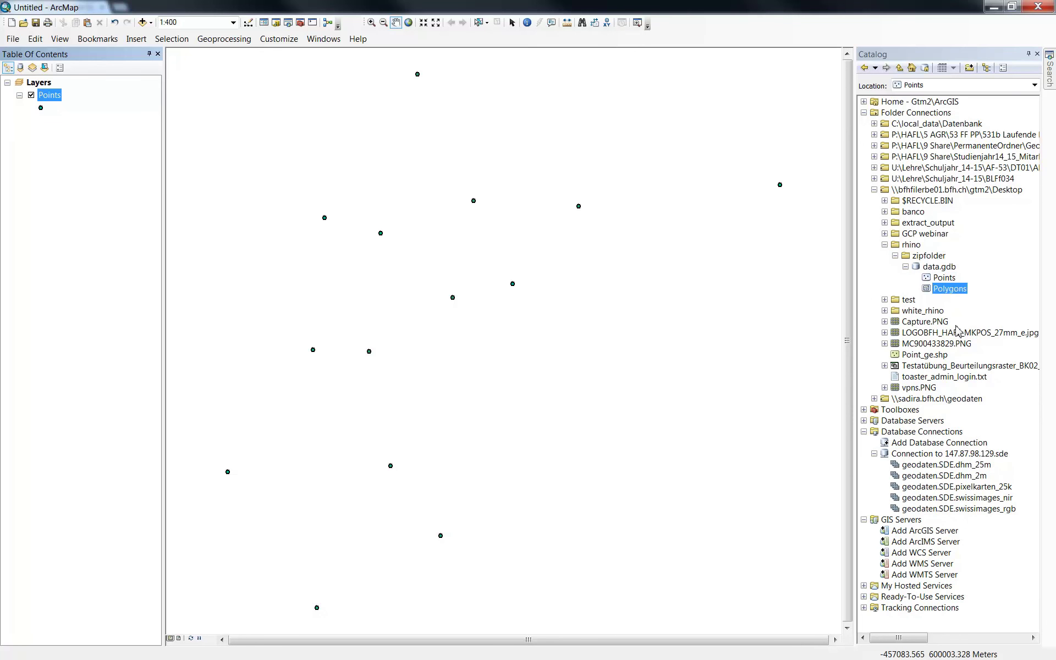
drag(951, 292, 85, 239)
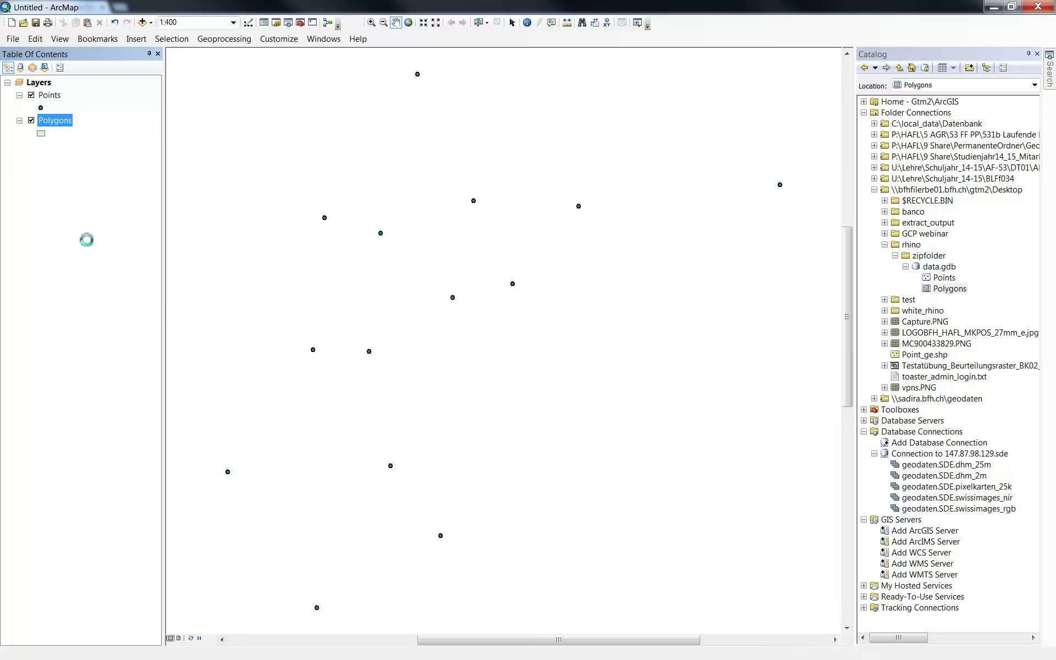
right_click(48, 122)
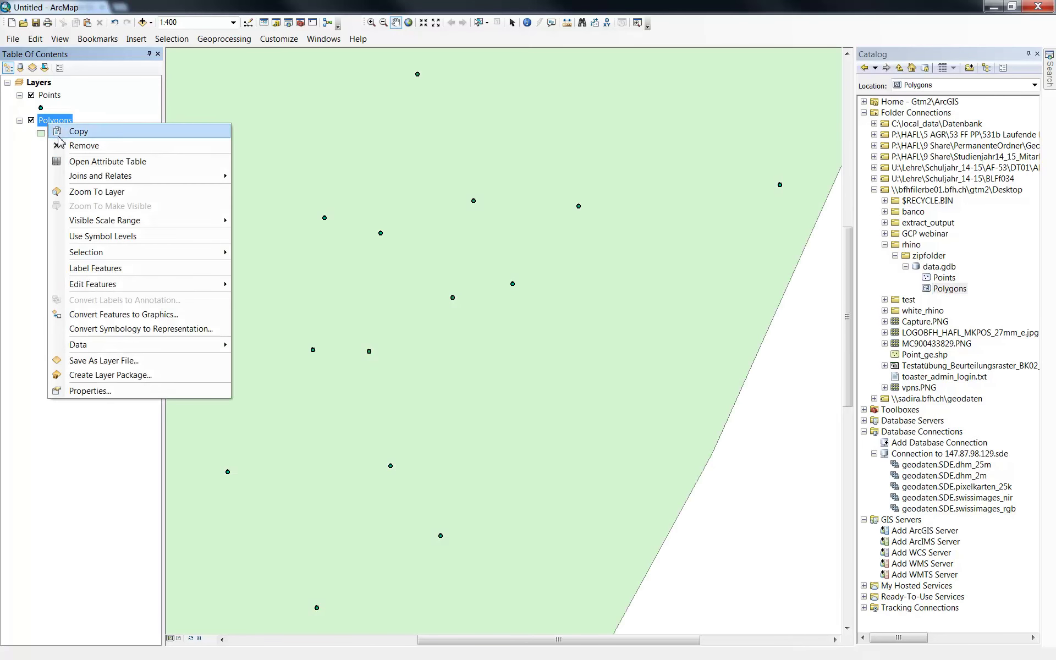
click(88, 192)
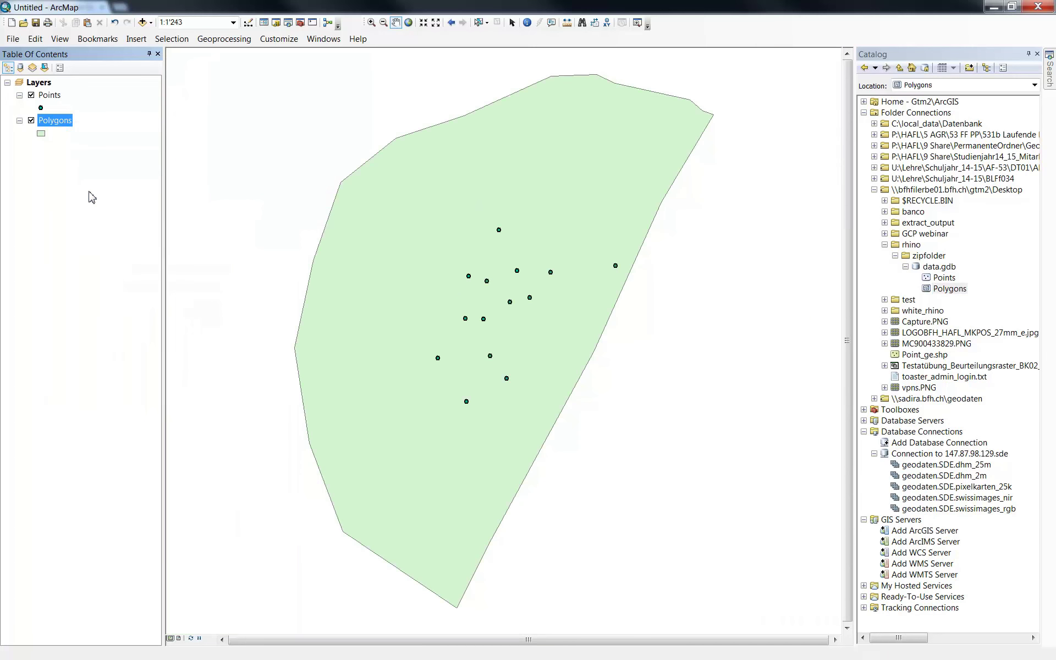
Step: Symbolize the Polygons layer by unique values of the Type field with all values added
right_click(53, 126)
click(95, 392)
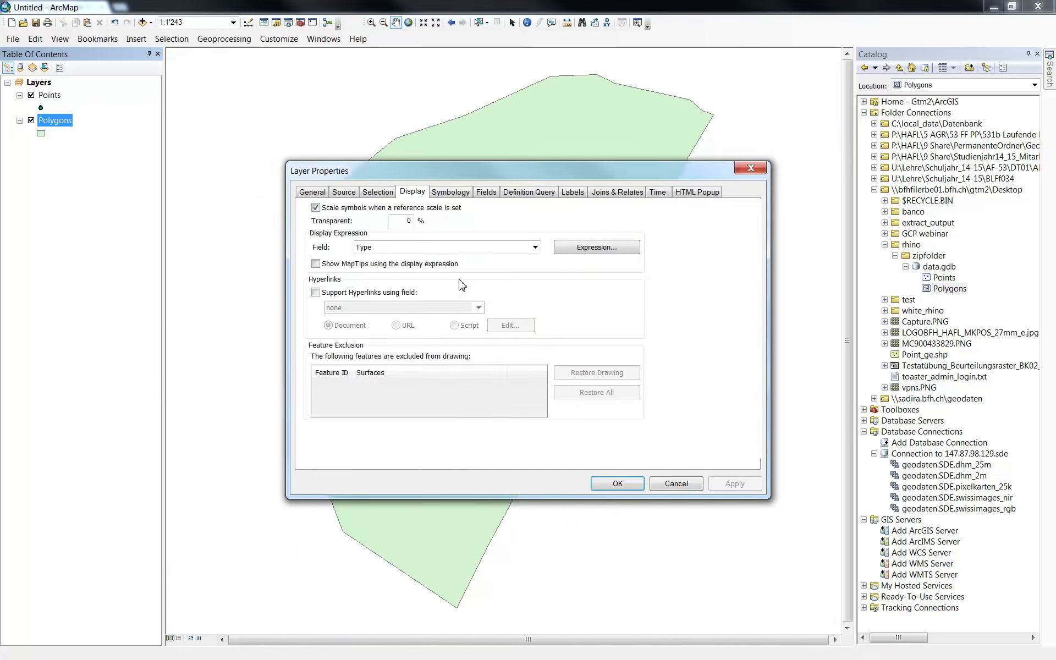
click(448, 193)
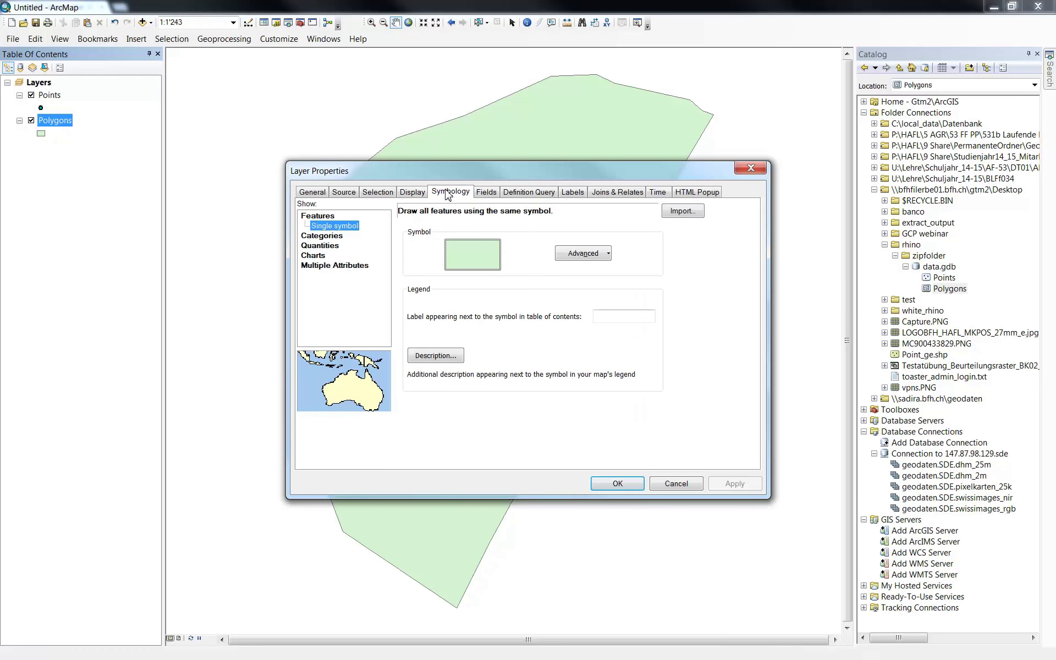
click(325, 236)
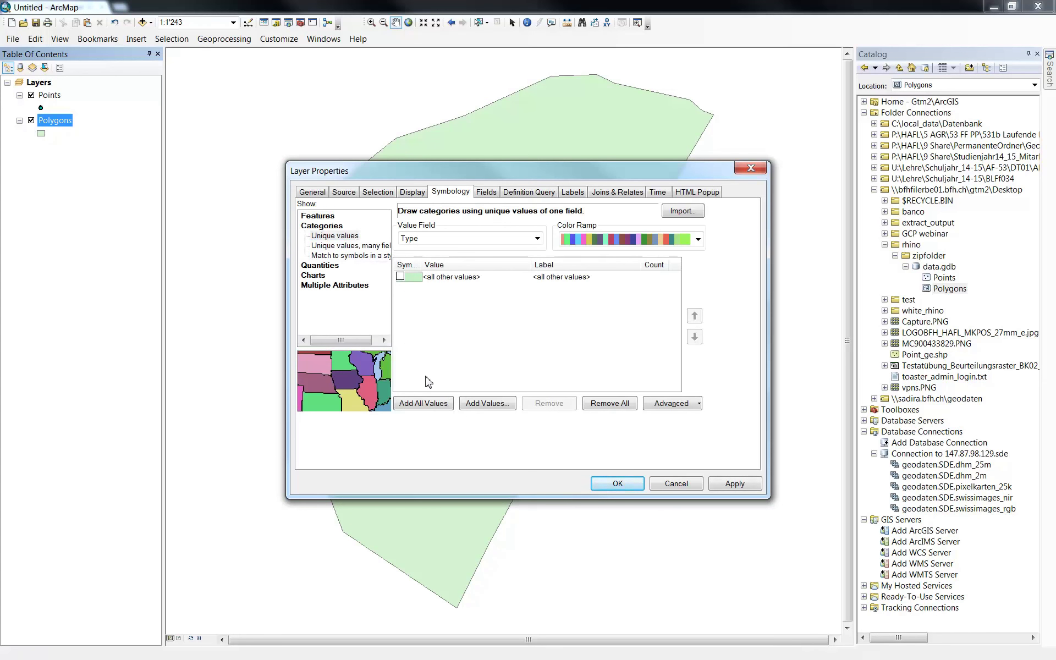
click(423, 403)
click(617, 485)
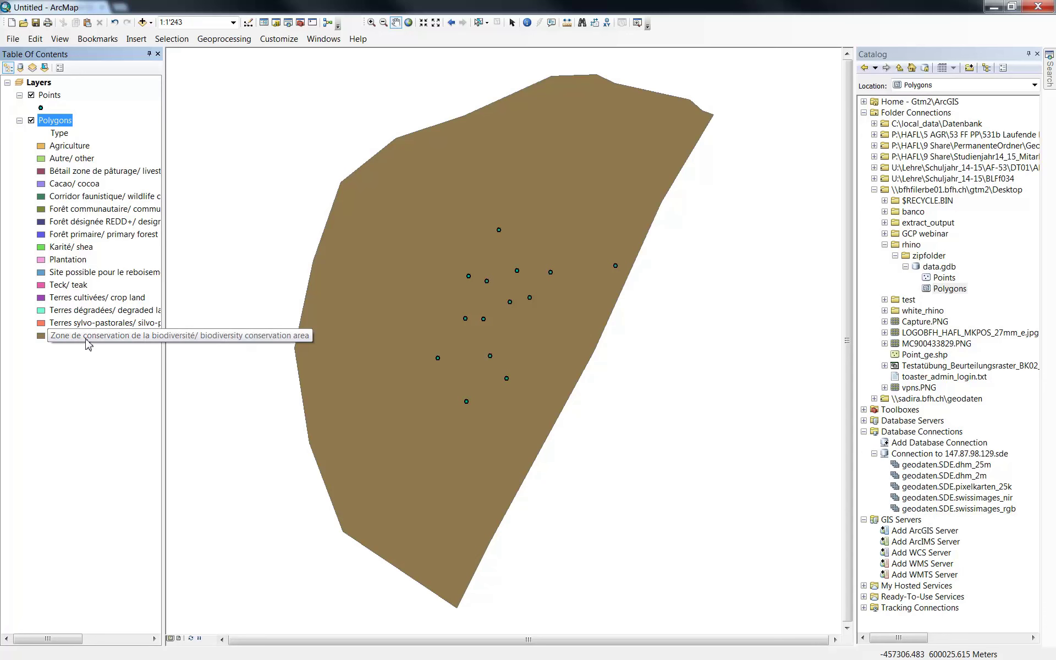
Step: Symbolize the Points layer by unique values of Type, excluding all other values and adding every type value
right_click(49, 96)
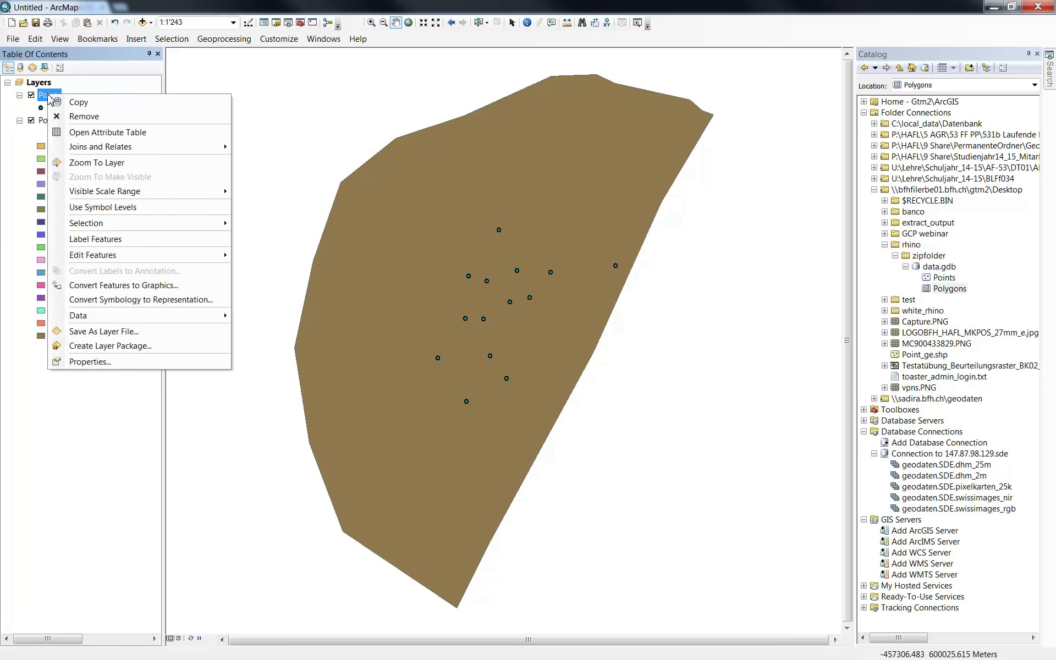
click(93, 362)
click(320, 235)
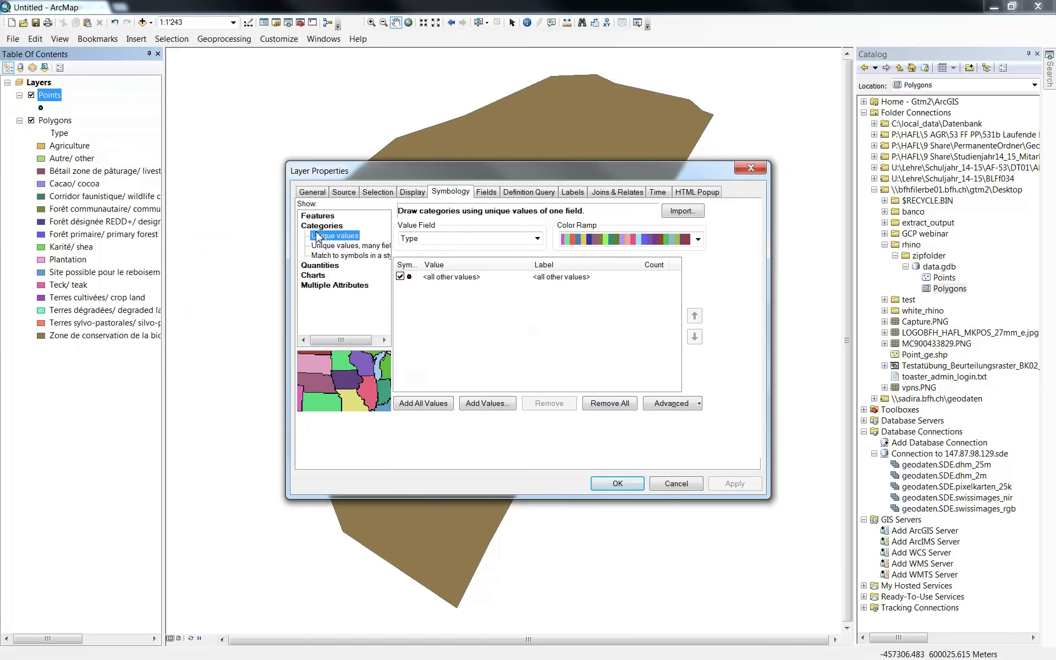
click(405, 281)
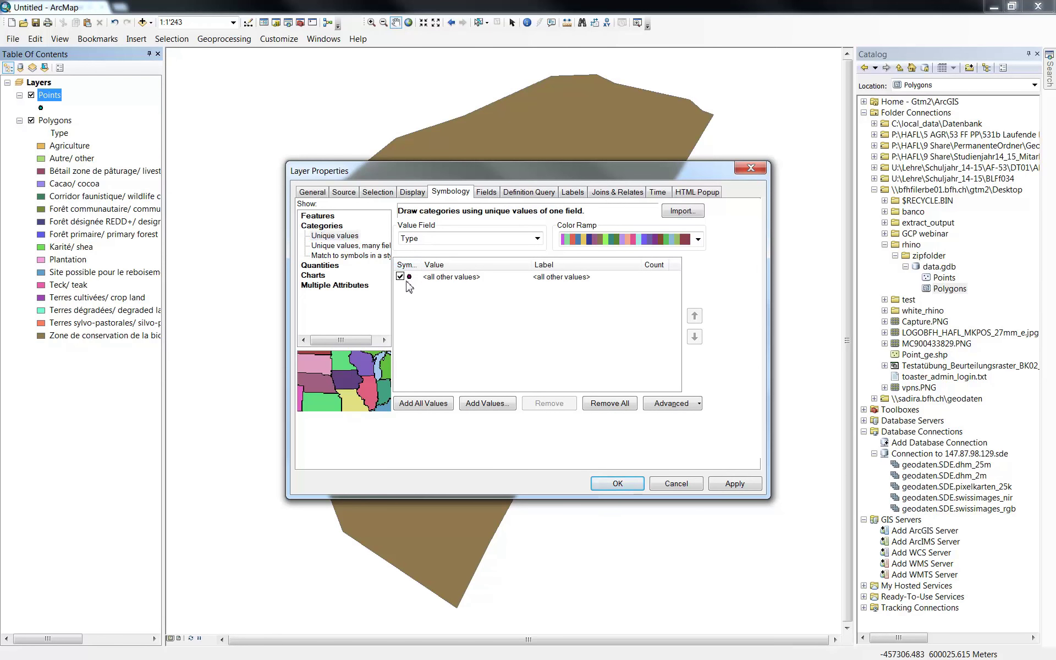
click(400, 276)
click(421, 405)
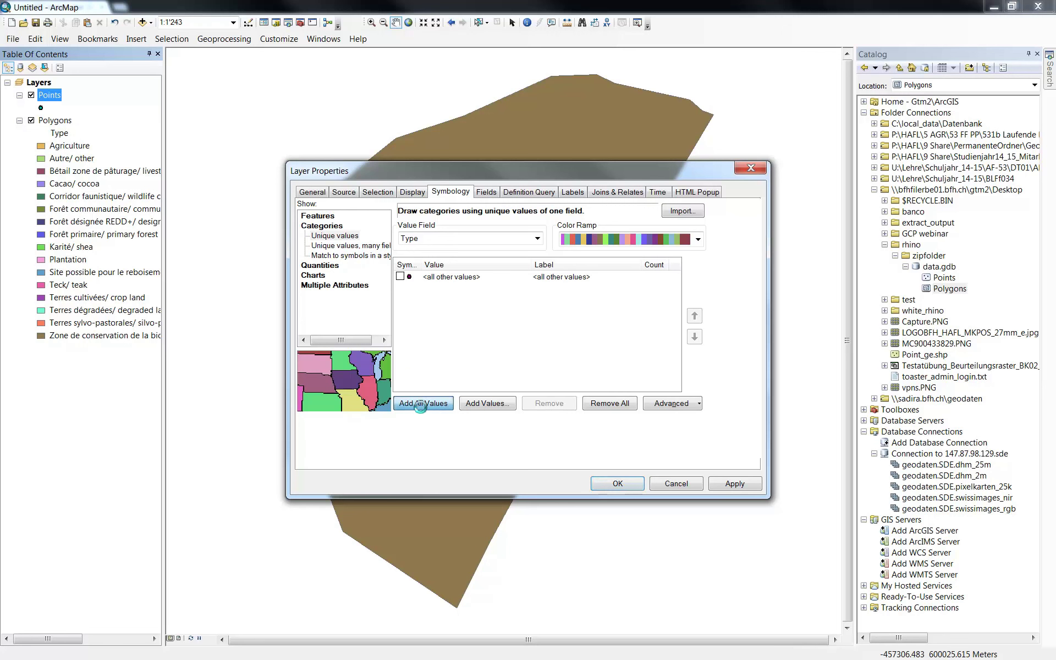
click(618, 484)
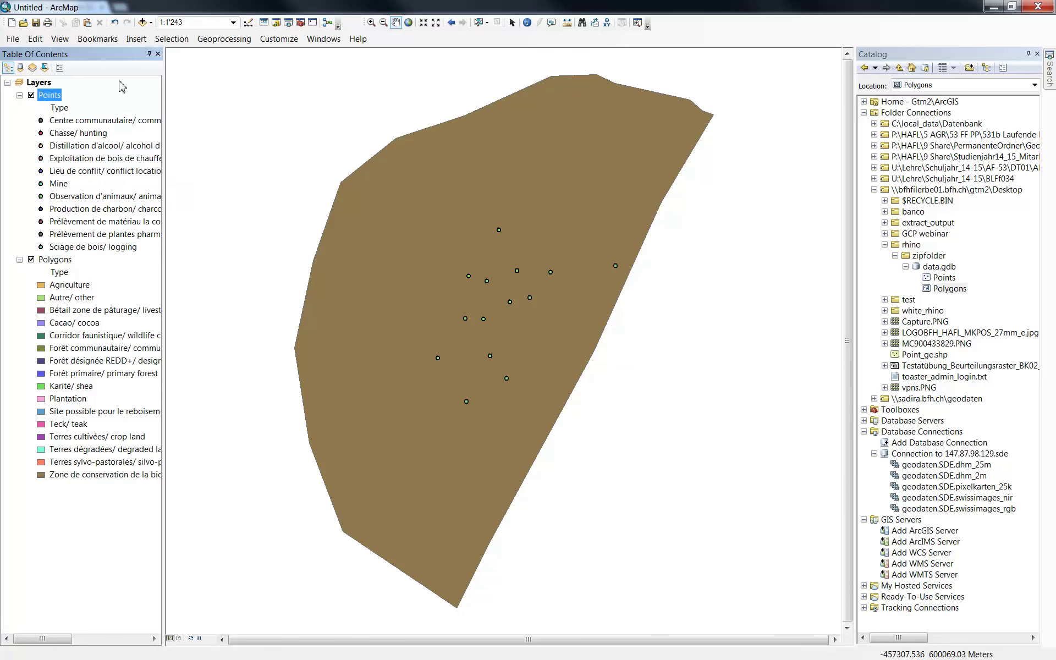
Step: Add the Imagery basemap beneath the Points and Polygons layers
click(150, 23)
click(159, 51)
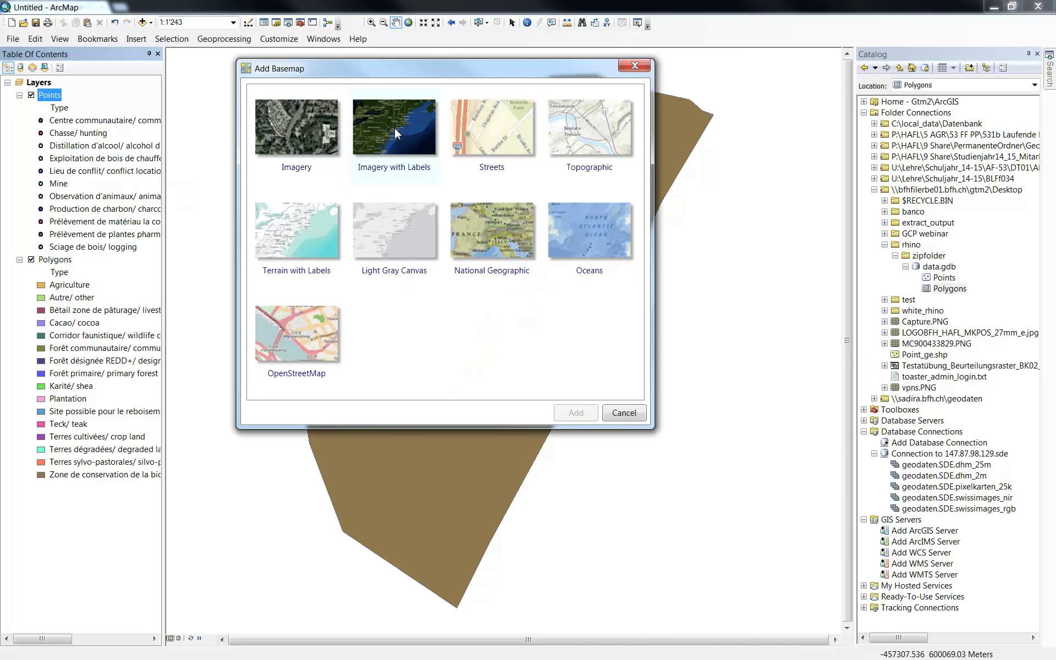
click(283, 112)
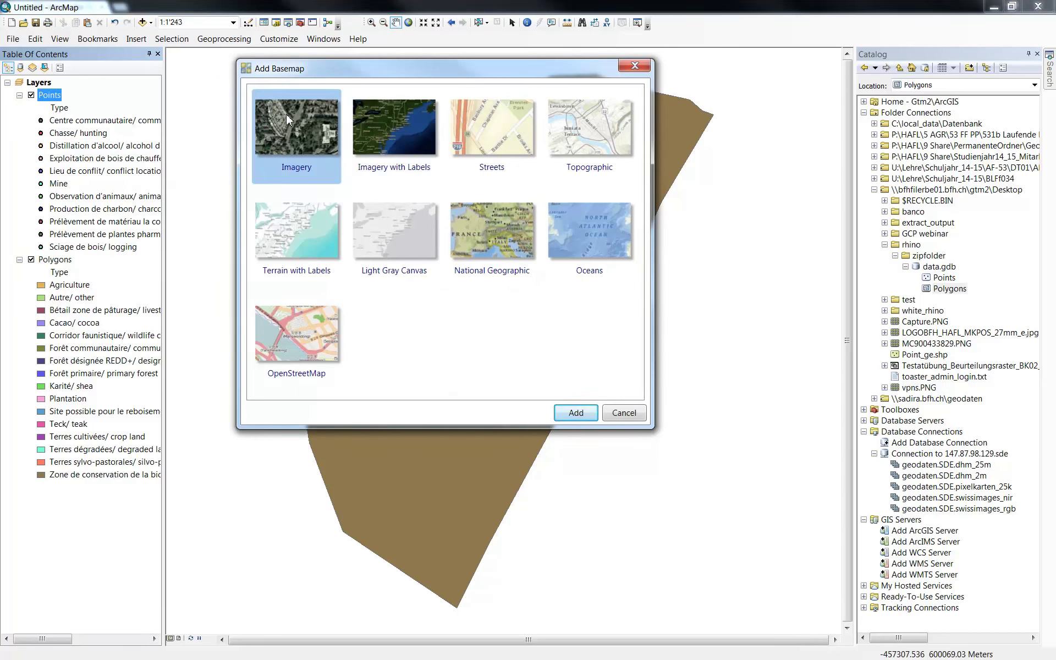
click(568, 415)
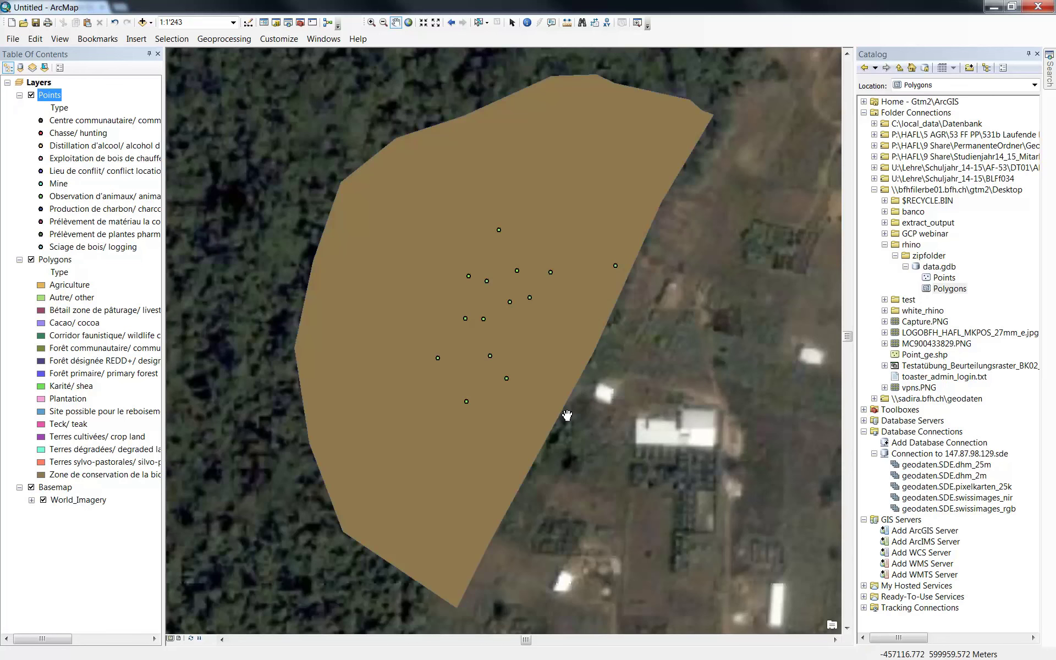
Step: Set the Polygons layer's display transparency to 50%
right_click(59, 260)
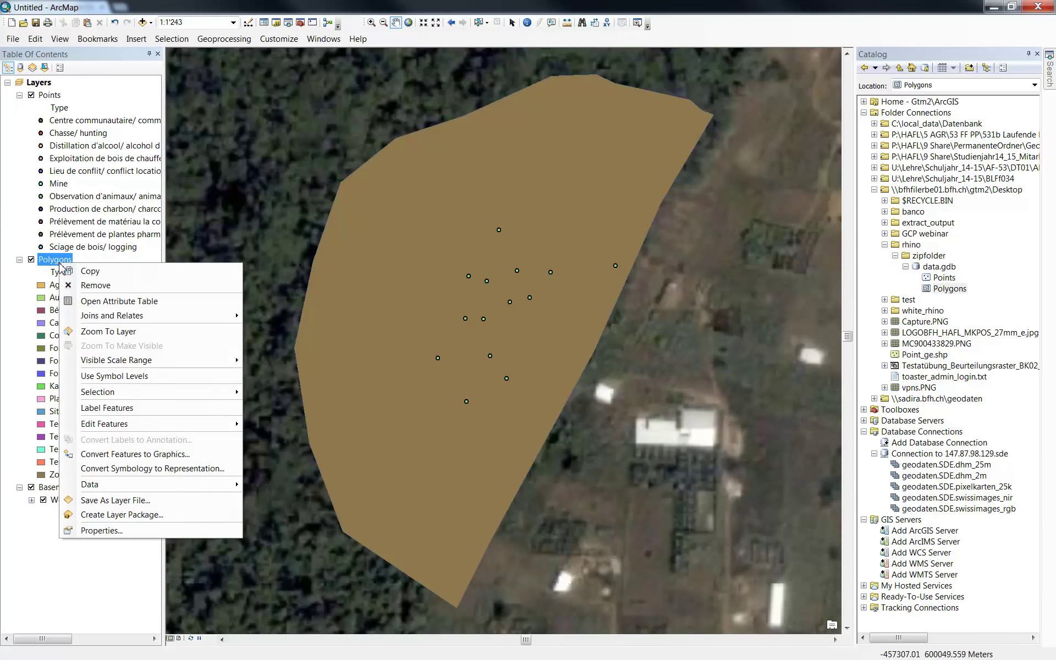
click(99, 531)
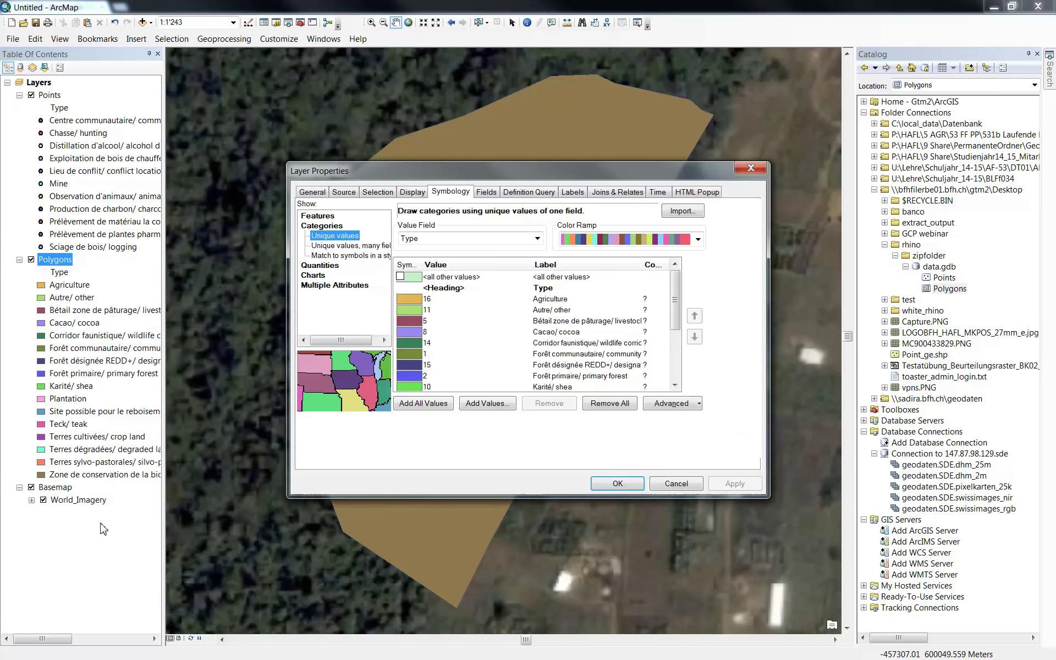
click(414, 191)
click(408, 224)
text(5)
key(Return)
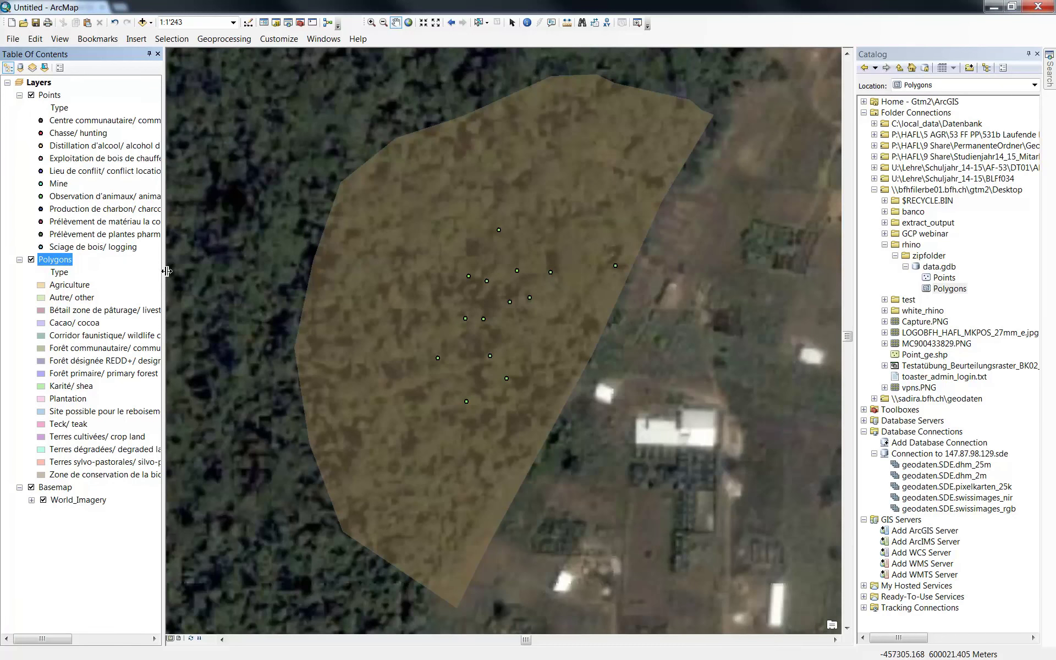
Step: Make the extracted data.gdb the default geodatabase of the map
right_click(940, 266)
click(960, 354)
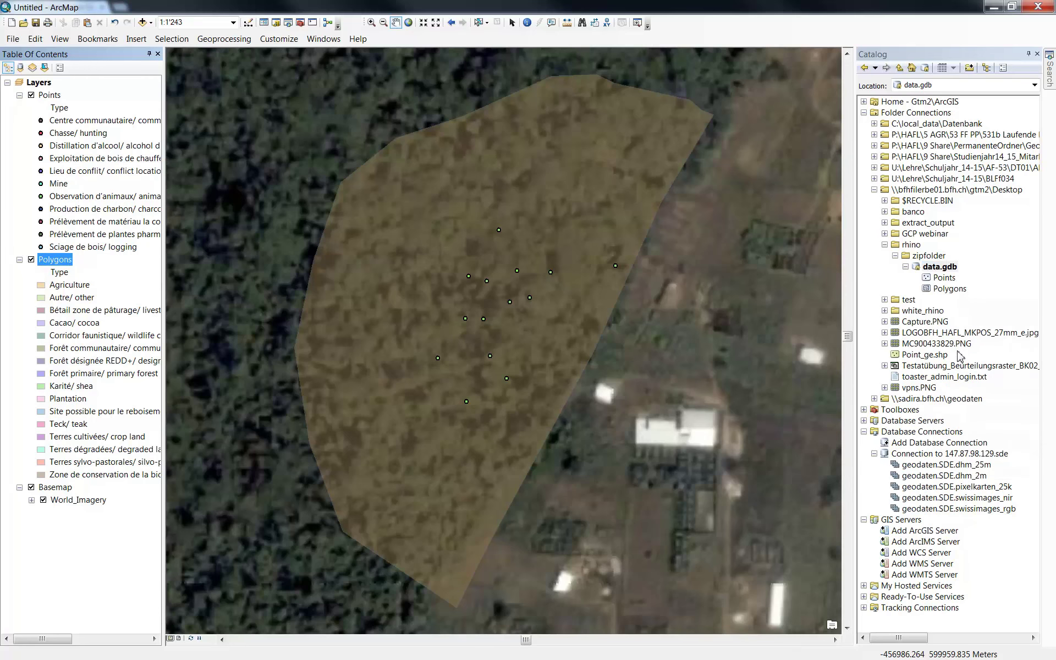
Step: Minimize ArcMap to return to the web mapping tool in Chrome and close the Extract Data Task
click(993, 8)
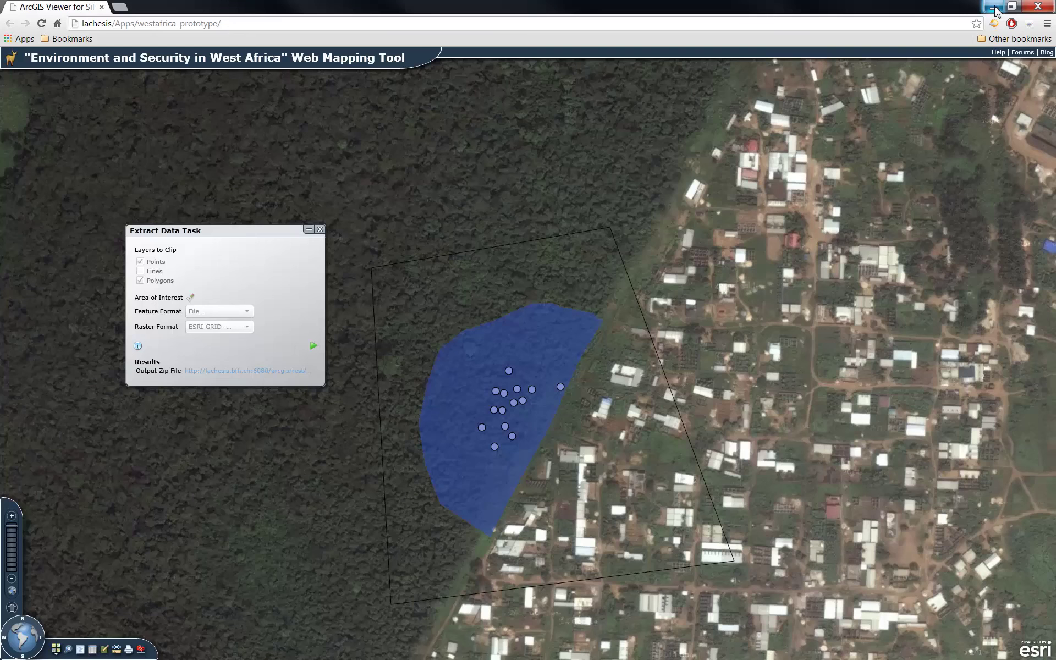
click(320, 229)
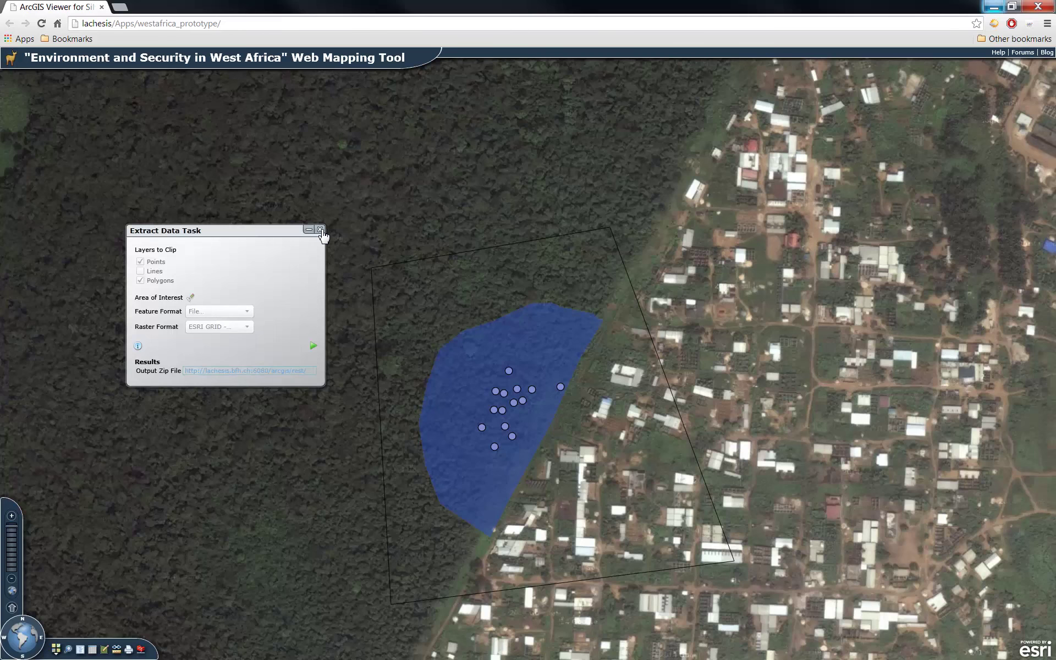